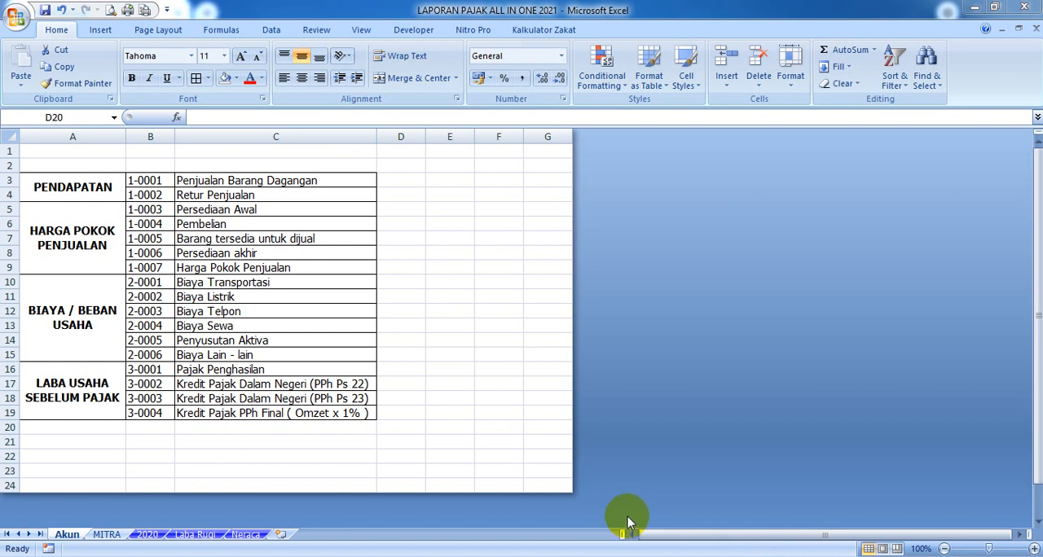
Examine the account numbers in B3:B19 and the account names in C3:C19 on the Akun sheet
{"action": "left_click", "coordinate": [497, 309]}
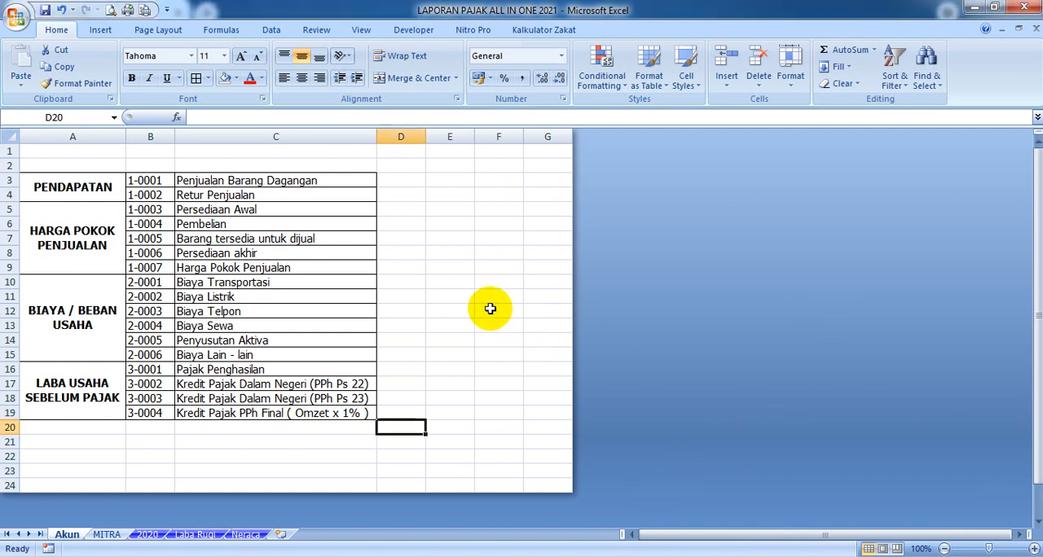
{"action": "scroll", "coordinate": [295, 249], "scroll_direction": "up", "scroll_amount": 1}
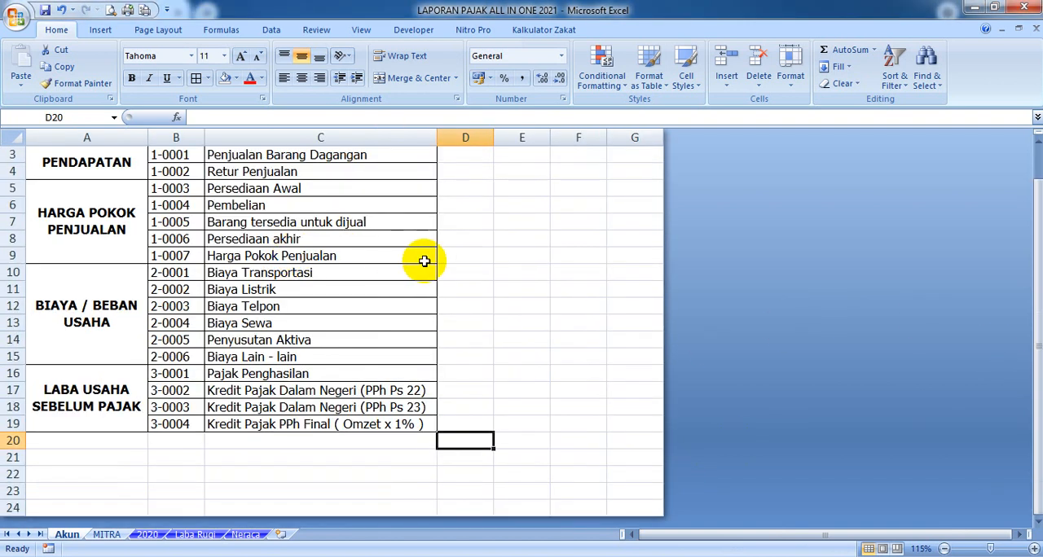
{"action": "scroll", "coordinate": [423, 261], "scroll_direction": "up", "scroll_amount": 1}
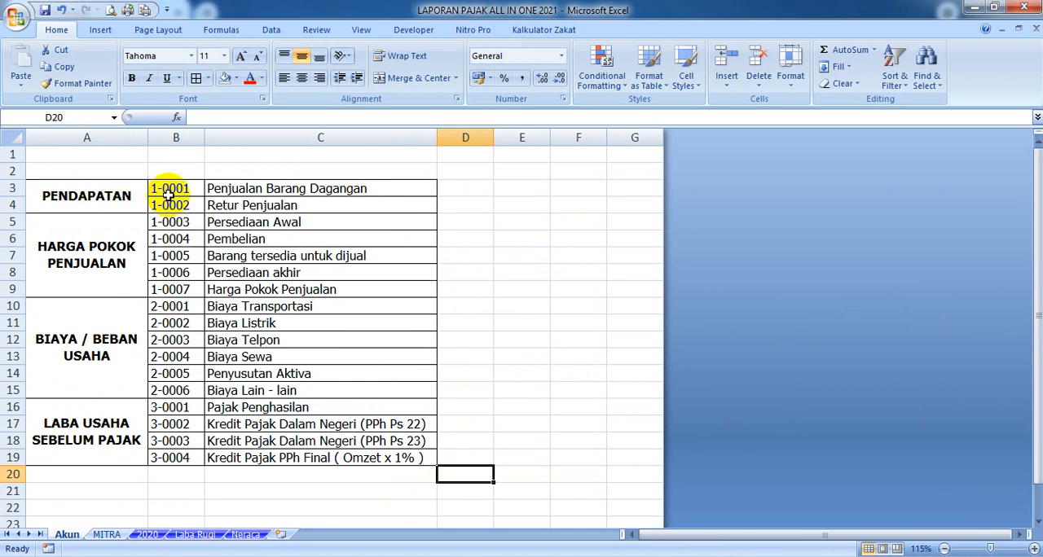
{"action": "left_click_drag", "start_coordinate": [170, 191], "coordinate": [196, 458]}
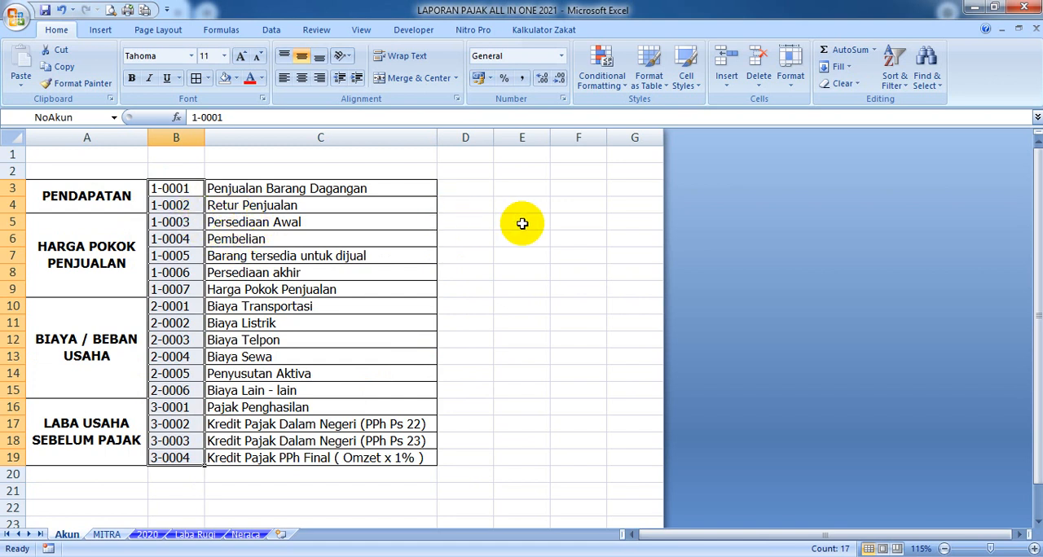
{"action": "left_click", "coordinate": [561, 218]}
{"action": "left_click_drag", "start_coordinate": [236, 192], "coordinate": [263, 464]}
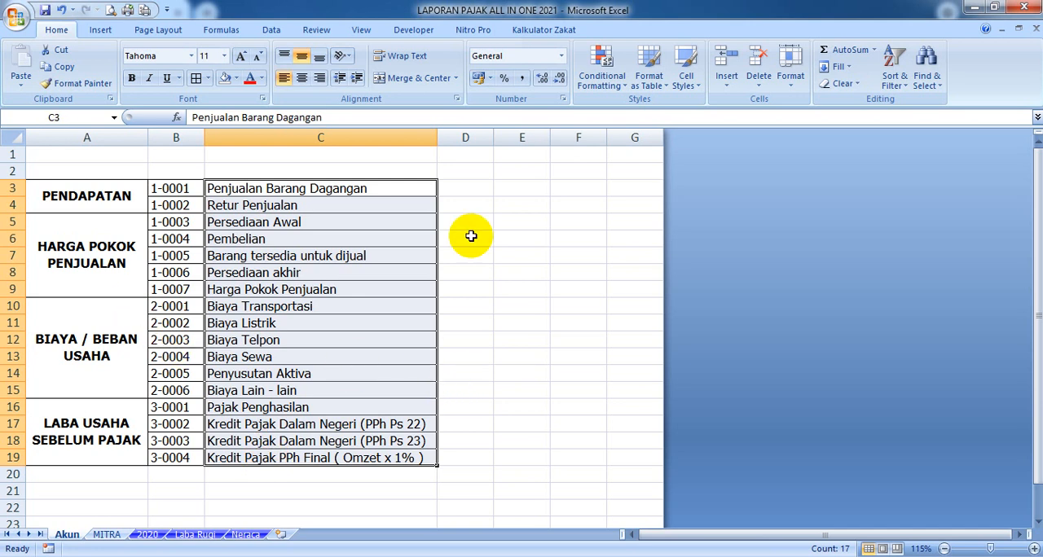
{"action": "left_click", "coordinate": [510, 220]}
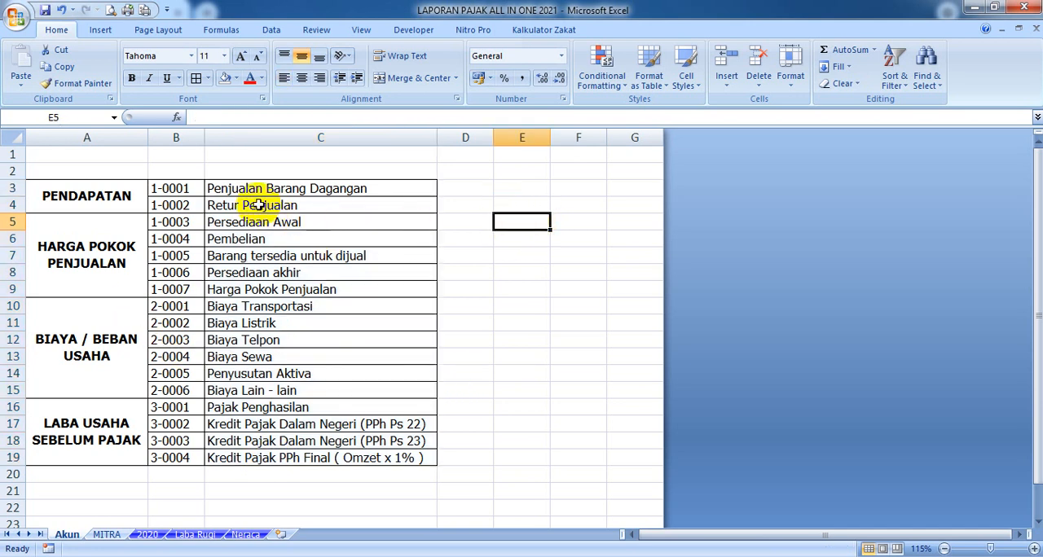
{"action": "left_click_drag", "start_coordinate": [246, 192], "coordinate": [274, 462]}
{"action": "left_click", "coordinate": [590, 373]}
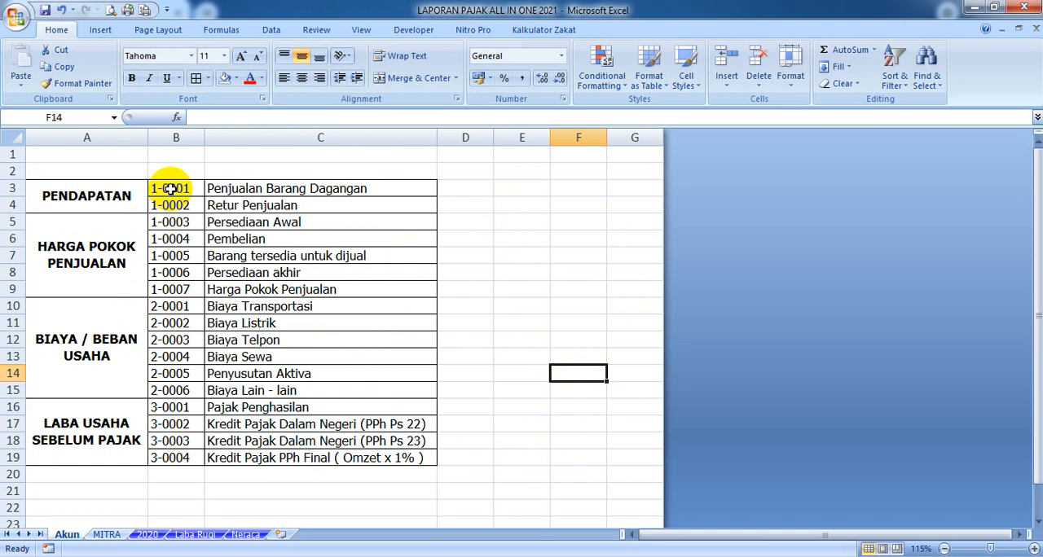
Assign the range name NoAkun to the account numbers in B3:B19
{"action": "left_click_drag", "start_coordinate": [175, 189], "coordinate": [174, 458]}
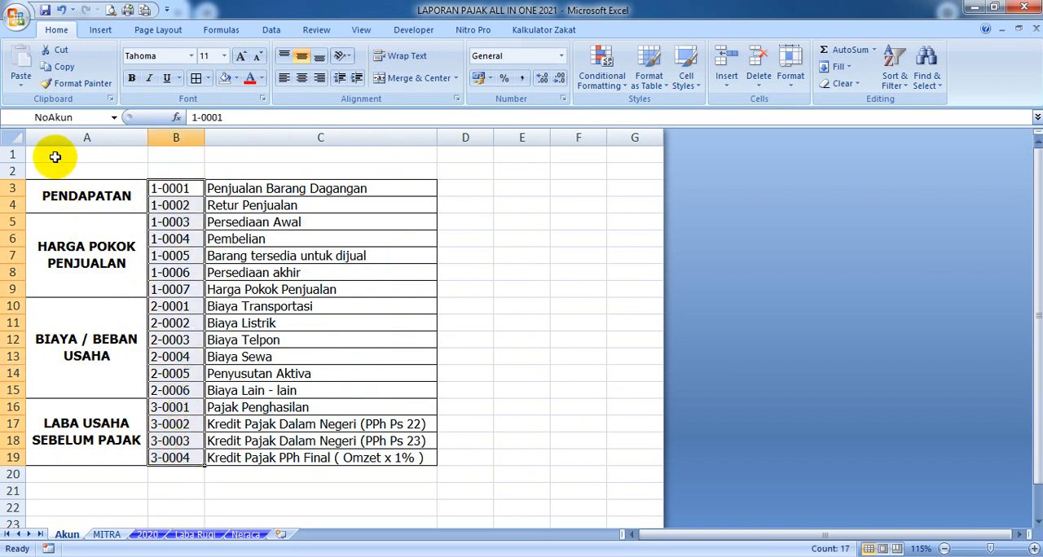
{"action": "left_click", "coordinate": [77, 116]}
{"action": "left_click", "coordinate": [59, 117]}
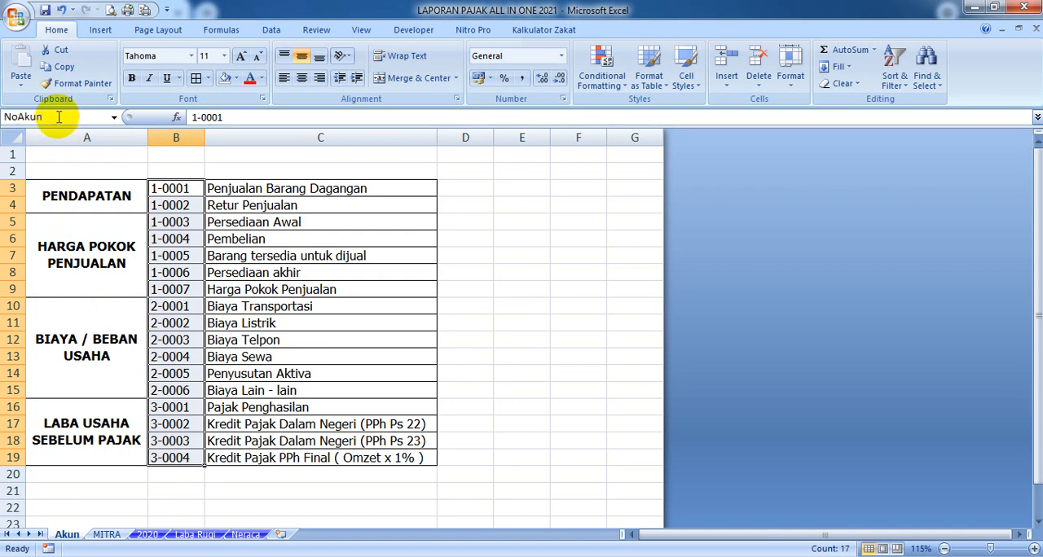
{"action": "key", "text": "Return"}
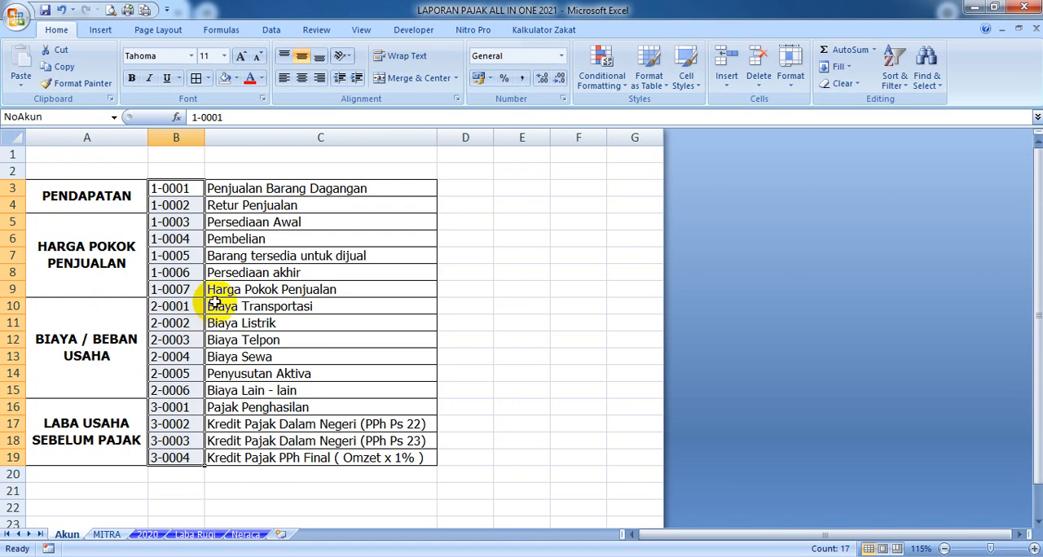
{"action": "left_click", "coordinate": [251, 273]}
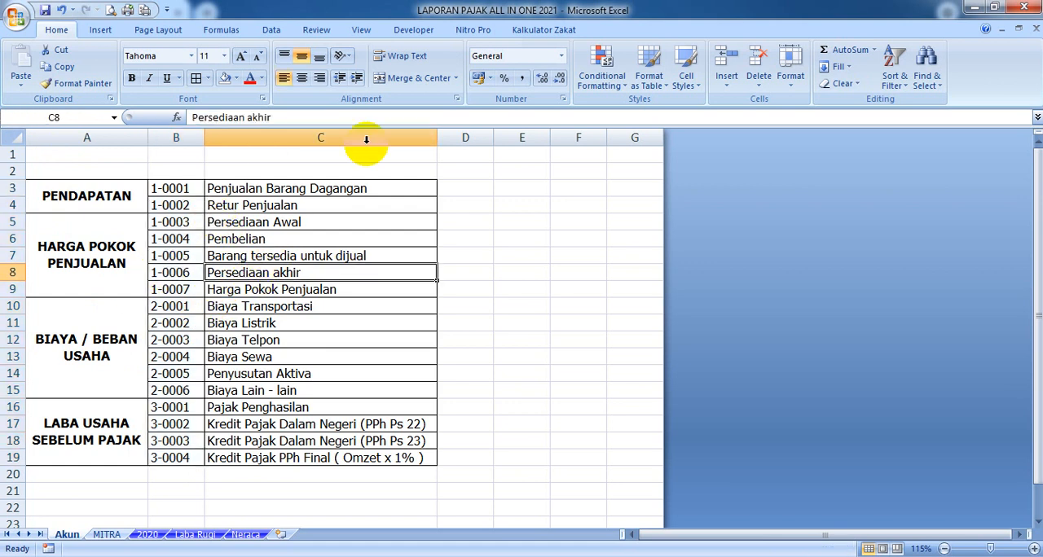
Check in the Name Manager which range the name NamaAkun refers to
{"action": "left_click", "coordinate": [219, 29]}
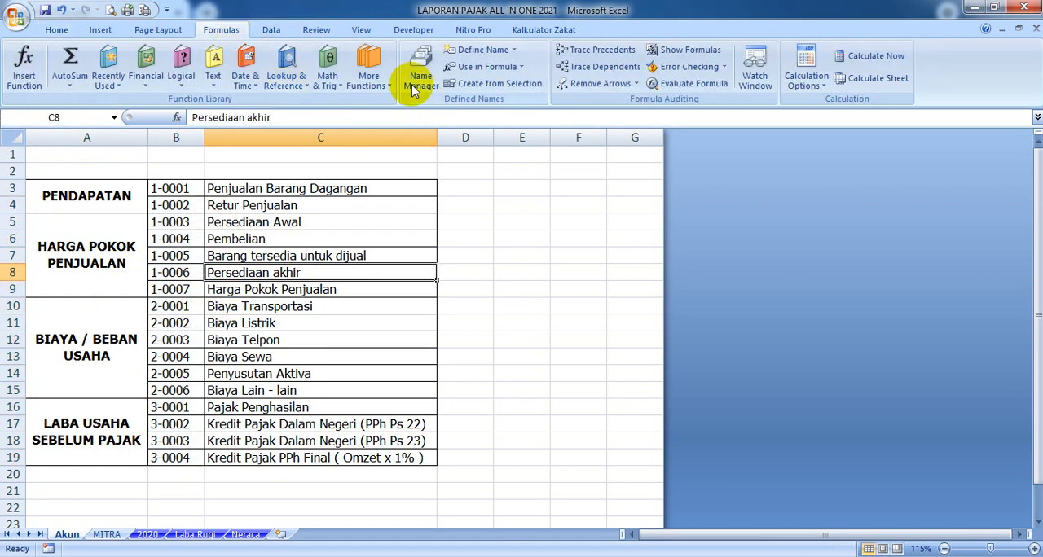
{"action": "left_click", "coordinate": [417, 73]}
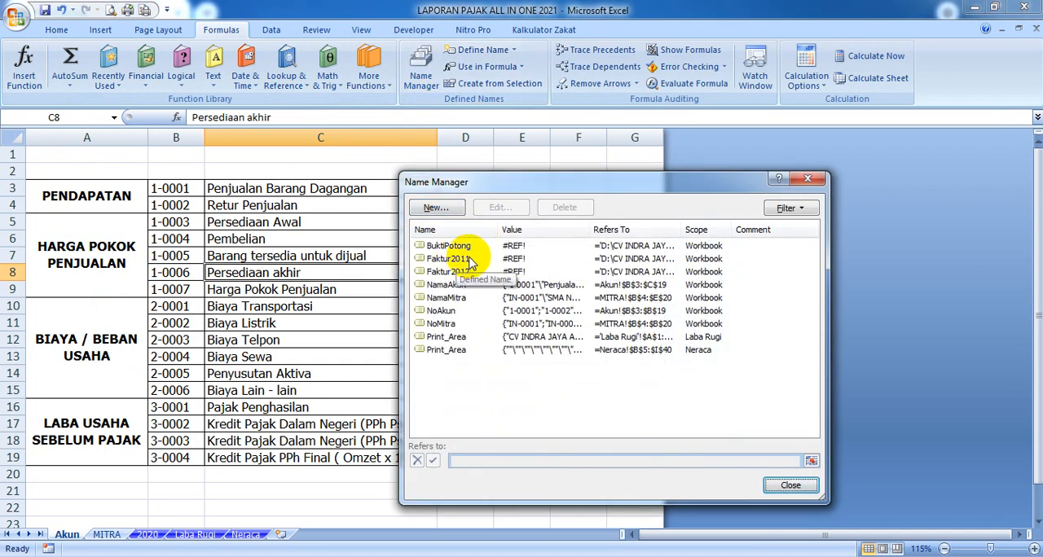
{"action": "left_click", "coordinate": [458, 285]}
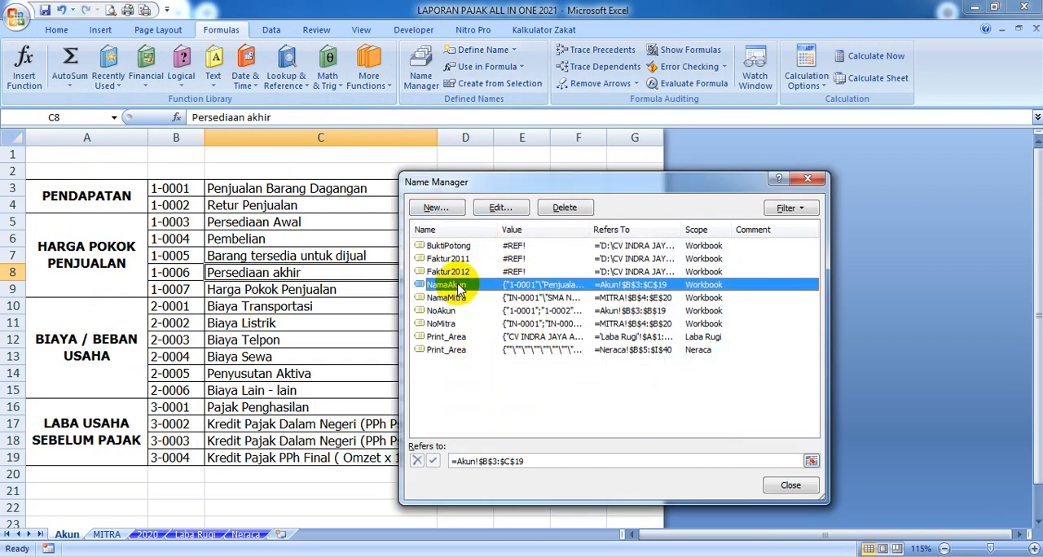
{"action": "left_click", "coordinate": [809, 484]}
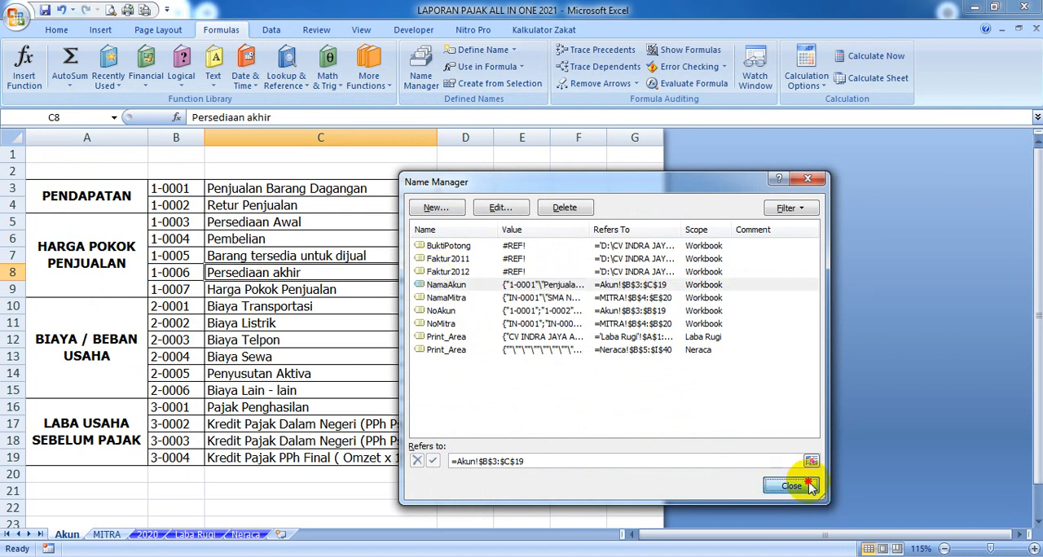
Select B3:B19 and the combined range B3:C19 in turn to check each one's defined name
{"action": "left_click_drag", "start_coordinate": [187, 190], "coordinate": [167, 457]}
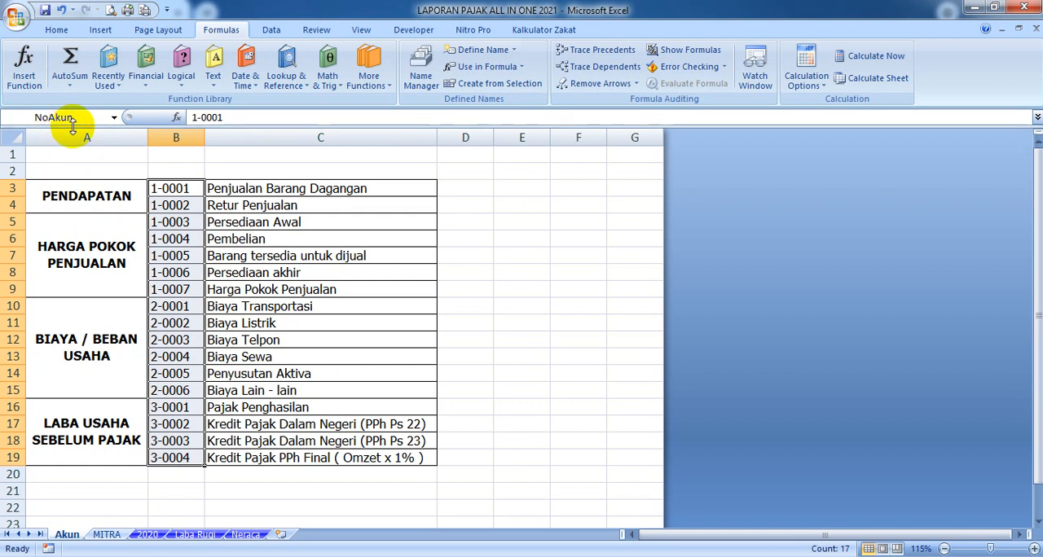
{"action": "left_click", "coordinate": [208, 241]}
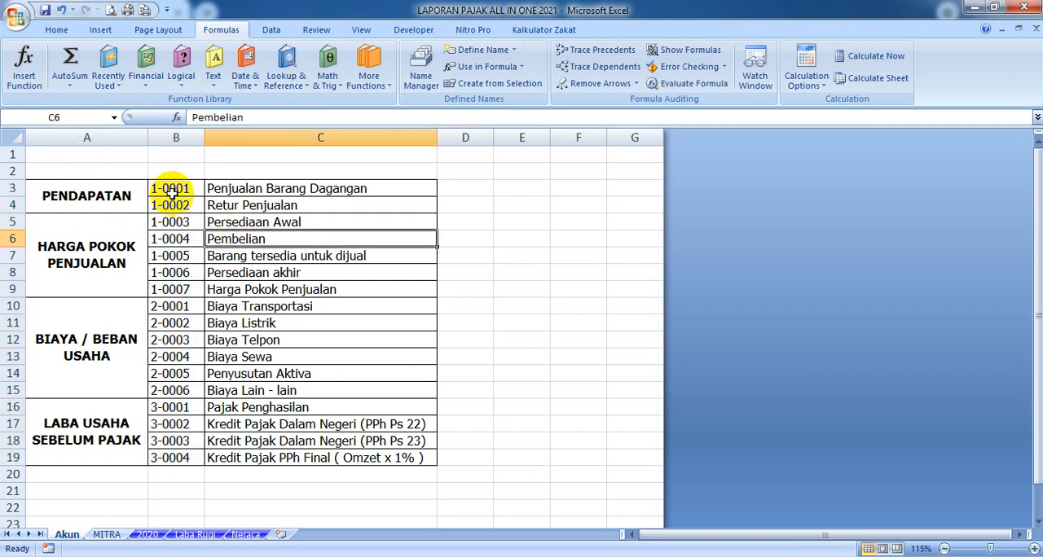
{"action": "left_click", "coordinate": [173, 191]}
{"action": "left_click_drag", "start_coordinate": [173, 191], "coordinate": [258, 453]}
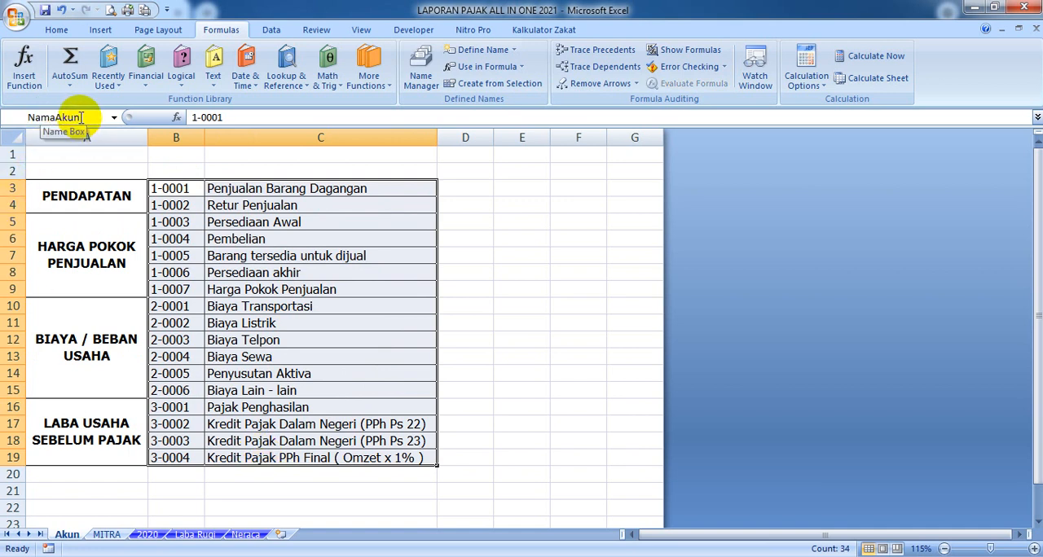
{"action": "left_click", "coordinate": [84, 117]}
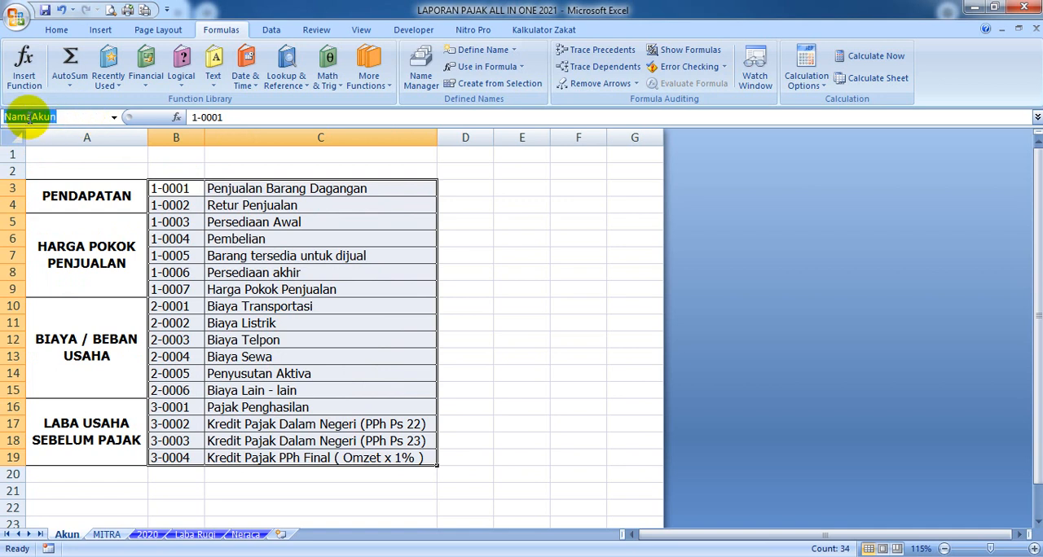
{"action": "left_click", "coordinate": [532, 326]}
Review the ranges behind the names NamaAkun, NoAkun and NoMitra in the Name Manager
{"action": "left_click", "coordinate": [418, 70]}
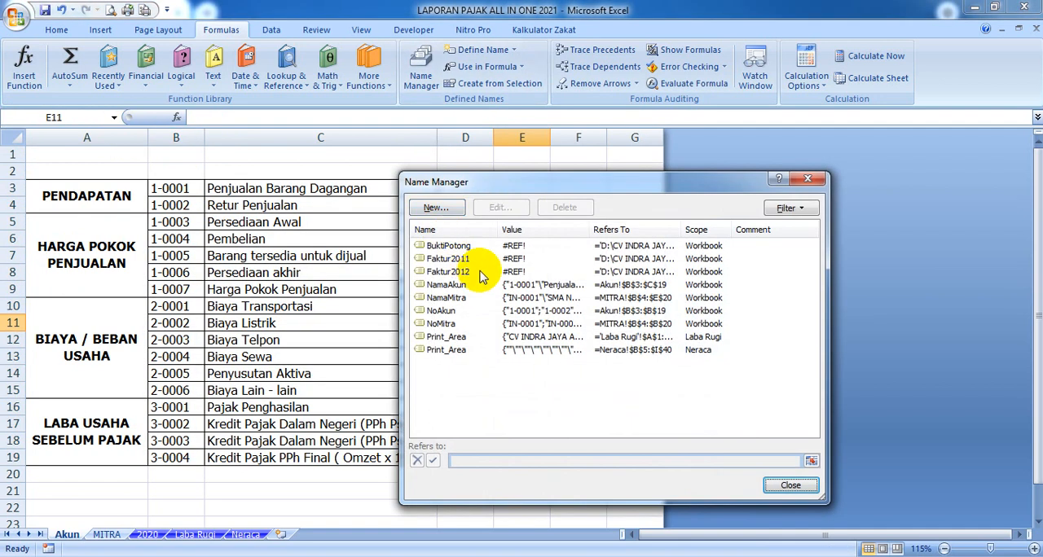
{"action": "left_click", "coordinate": [466, 284]}
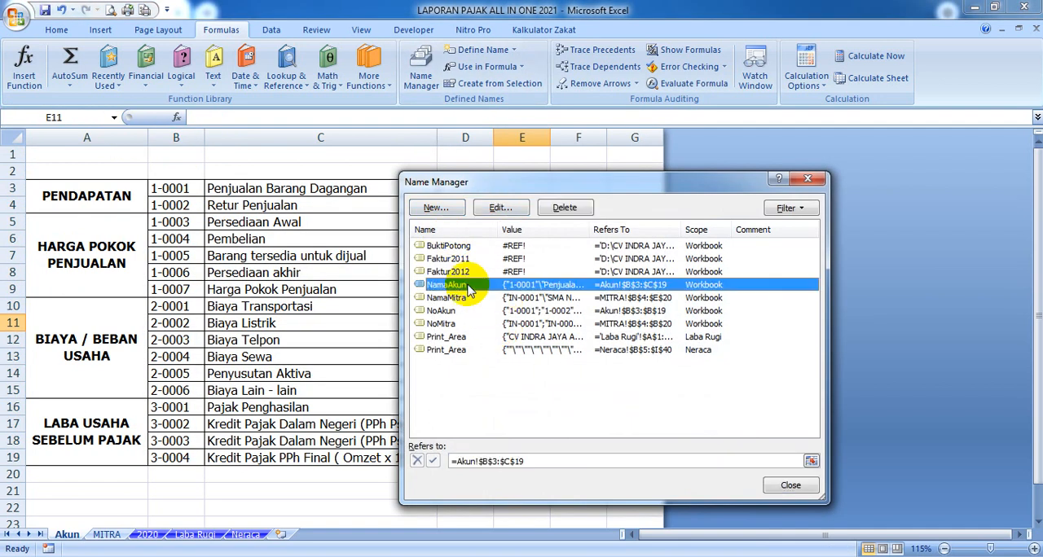
{"action": "left_click", "coordinate": [455, 315]}
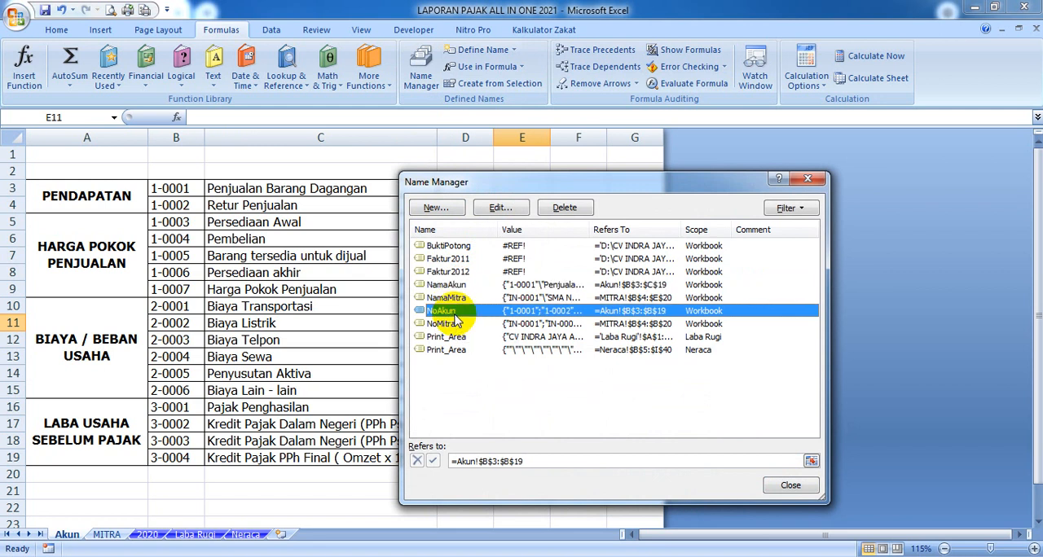
{"action": "left_click", "coordinate": [454, 324]}
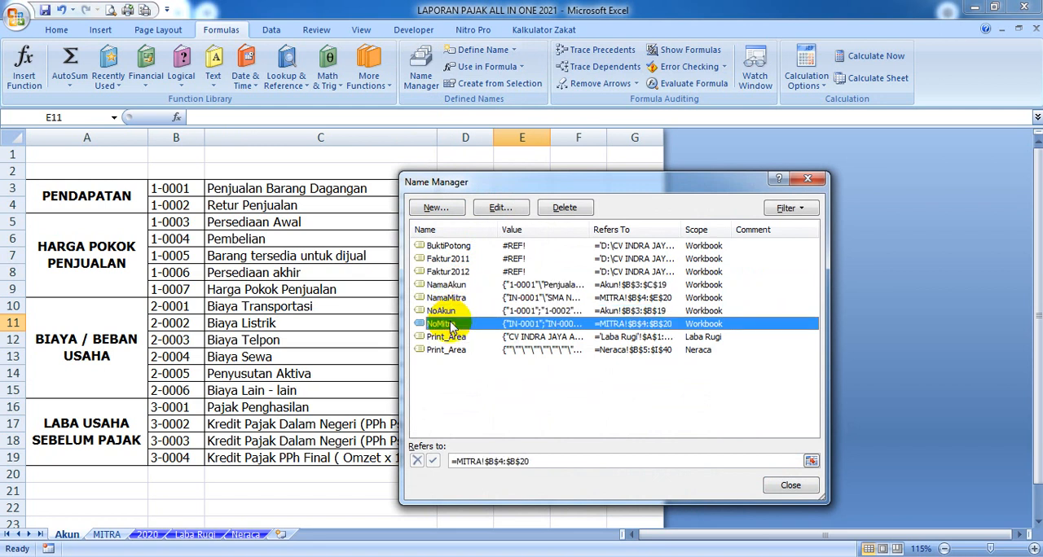
{"action": "left_click", "coordinate": [788, 484]}
Apply a Thick Box Border around the HARGA POKOK PENJUALAN block, A5:C9
{"action": "scroll", "coordinate": [443, 294], "scroll_direction": "up", "scroll_amount": 1}
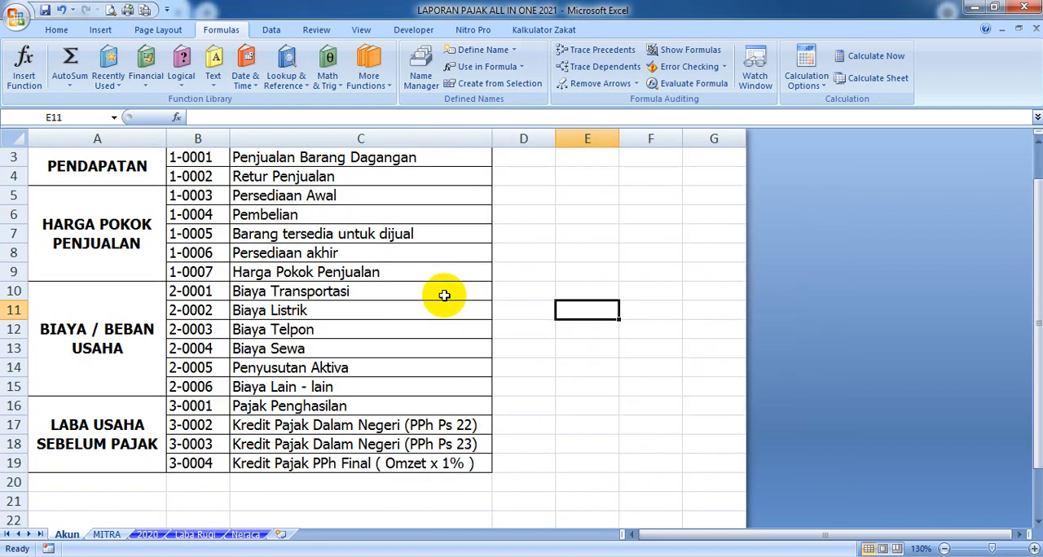
{"action": "scroll", "coordinate": [498, 292], "scroll_direction": "up", "scroll_amount": 1}
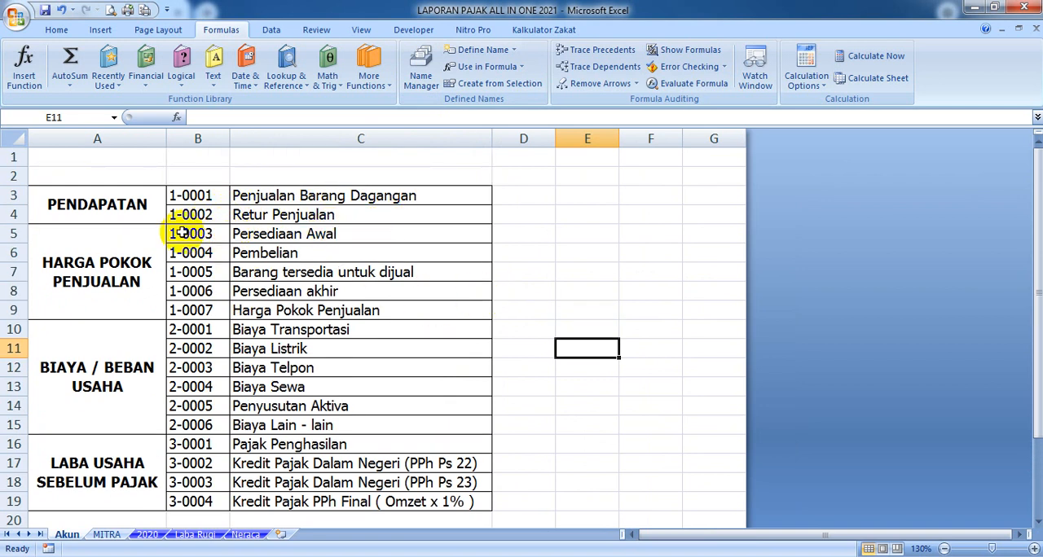
{"action": "left_click", "coordinate": [130, 262]}
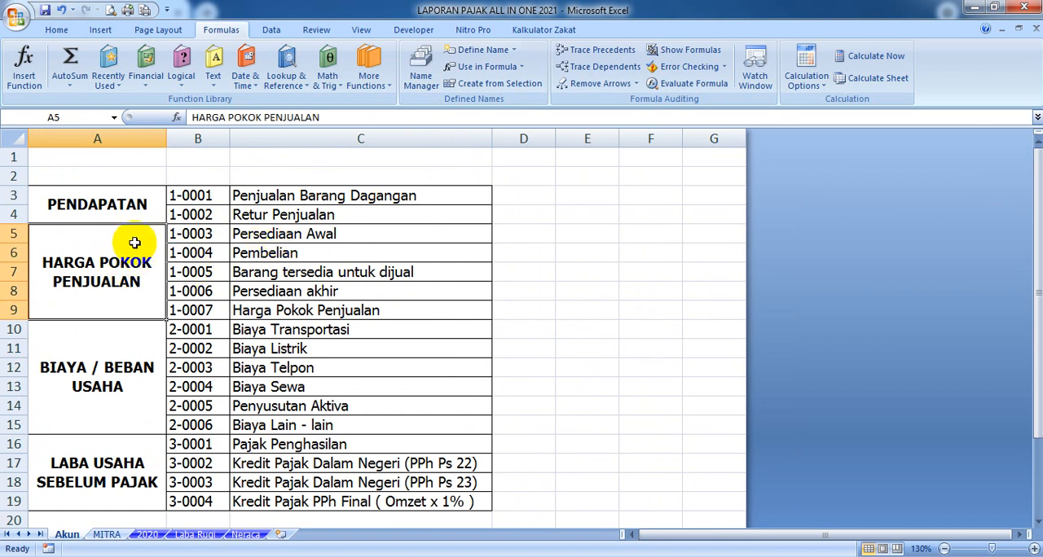
{"action": "left_click_drag", "start_coordinate": [122, 239], "coordinate": [280, 257]}
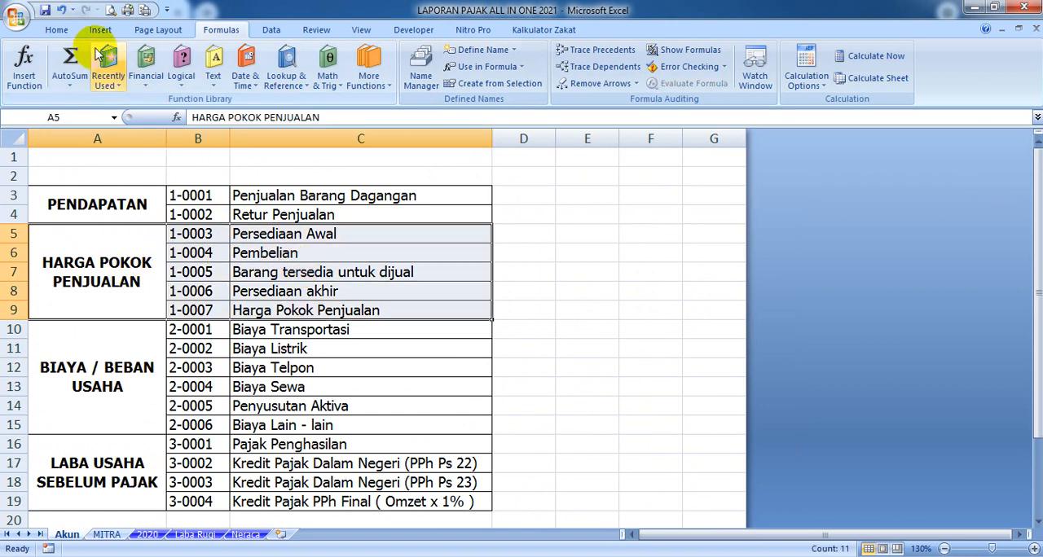
{"action": "left_click", "coordinate": [57, 30]}
{"action": "left_click", "coordinate": [208, 78]}
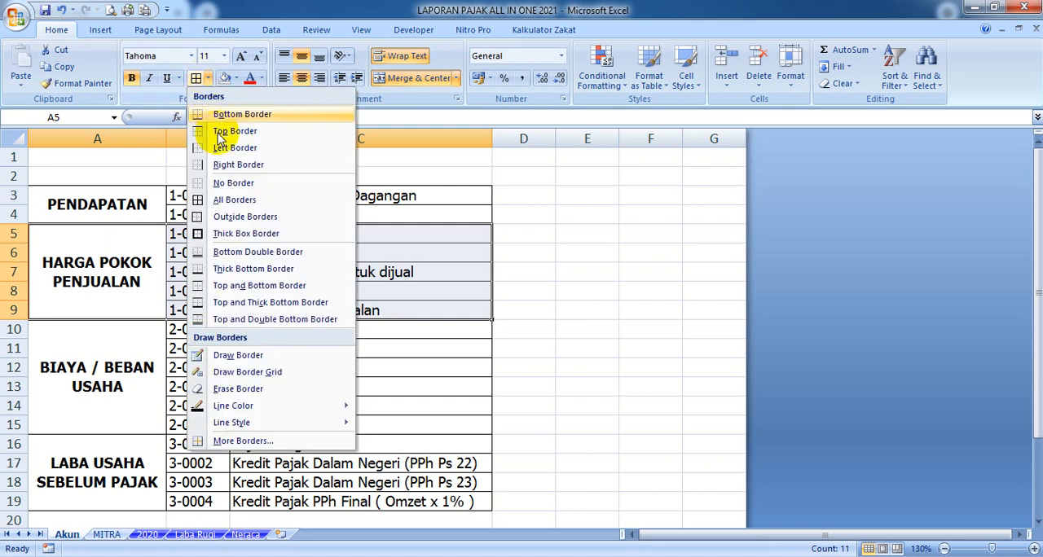
{"action": "left_click", "coordinate": [225, 235]}
{"action": "left_click", "coordinate": [533, 312]}
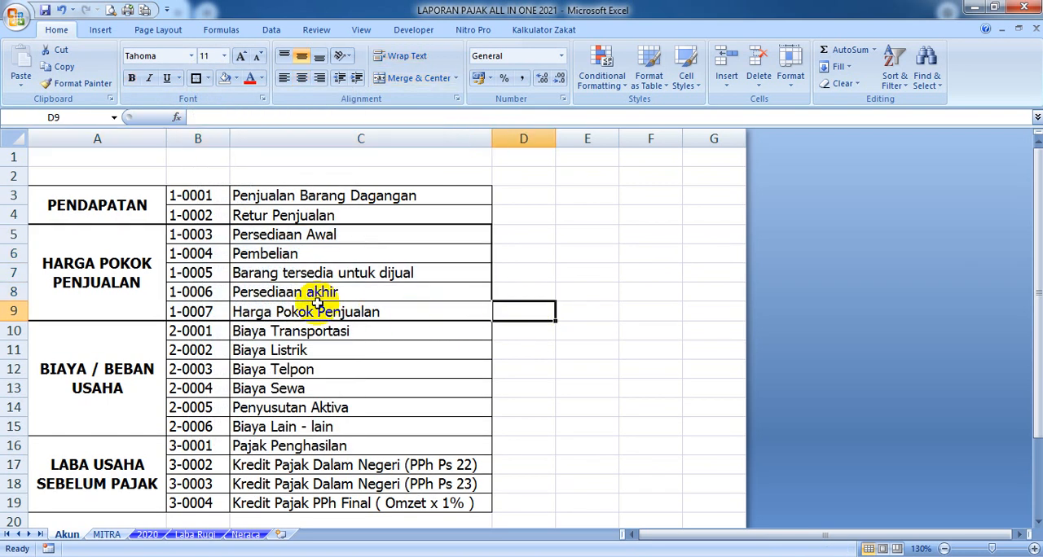
Fill the HARGA POKOK PENJUALAN block A5:C9 with light blue and the PENDAPATAN block A3:C4 with light orange
{"action": "left_click_drag", "start_coordinate": [109, 236], "coordinate": [289, 284]}
{"action": "left_click", "coordinate": [235, 78]}
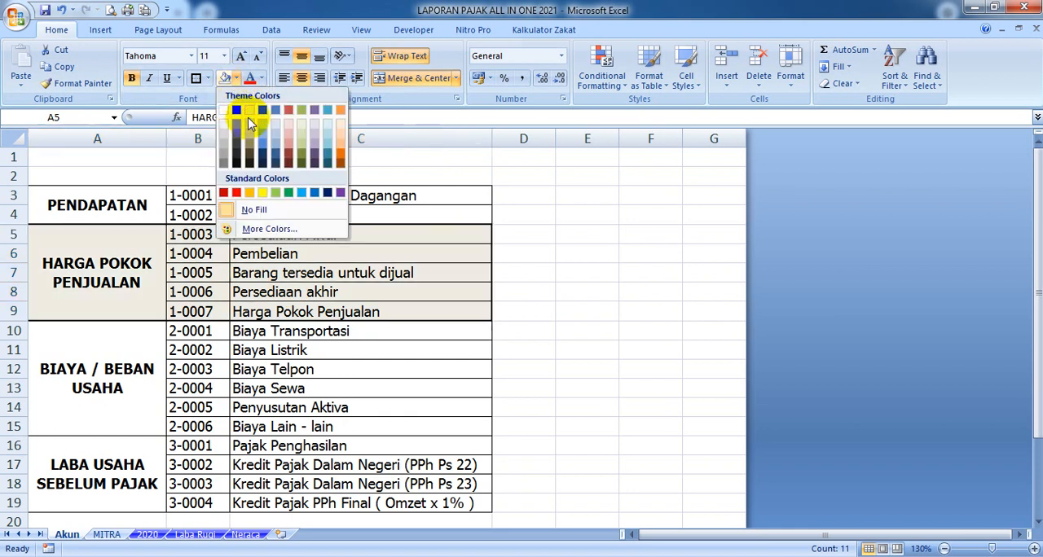
{"action": "left_click", "coordinate": [261, 122]}
{"action": "left_click_drag", "start_coordinate": [126, 202], "coordinate": [269, 216]}
{"action": "left_click", "coordinate": [235, 78]}
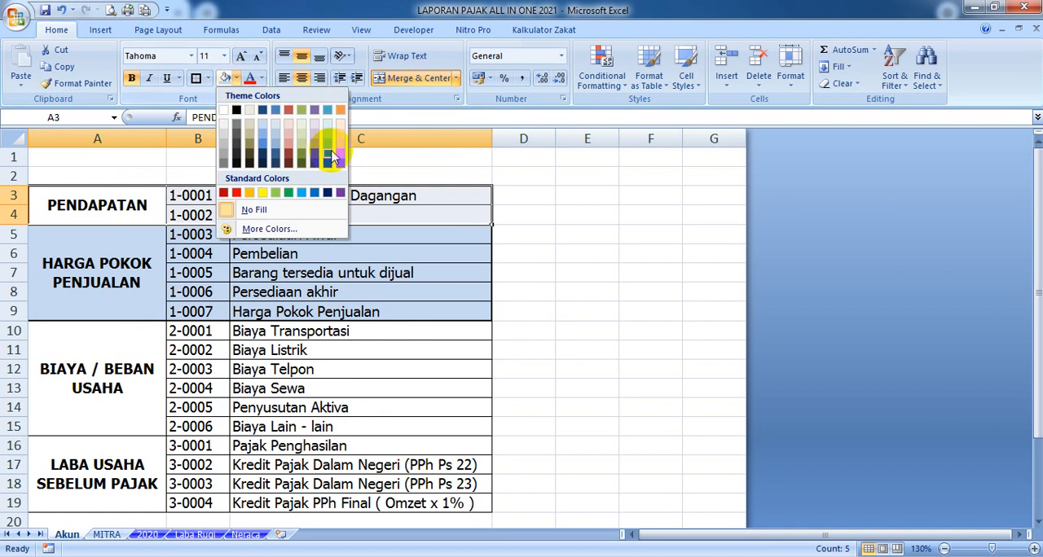
{"action": "left_click", "coordinate": [340, 130]}
Fill the BIAYA / BEBAN USAHA block A10:C15 with a light olive green theme colour
{"action": "left_click_drag", "start_coordinate": [149, 342], "coordinate": [263, 350]}
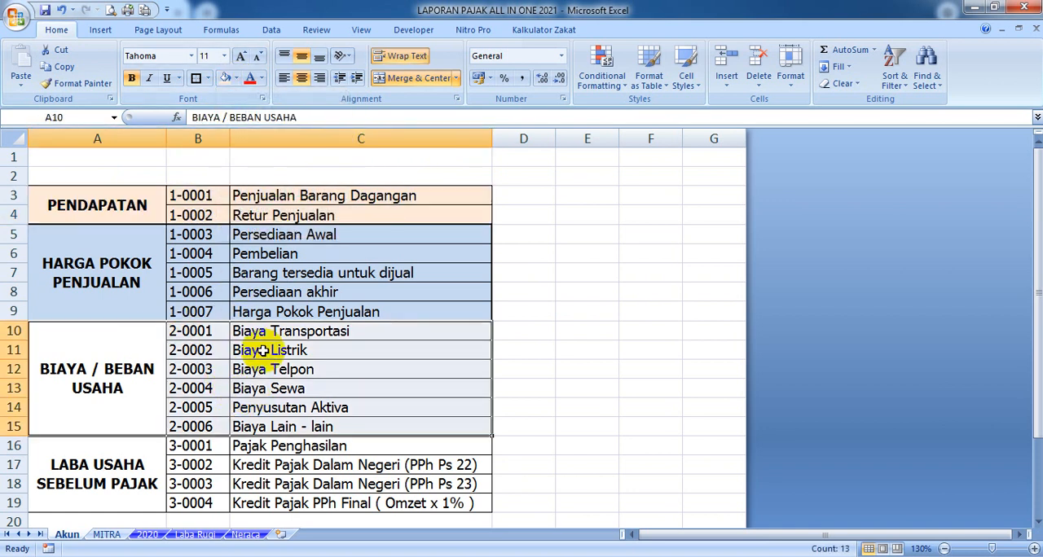
{"action": "left_click", "coordinate": [236, 79]}
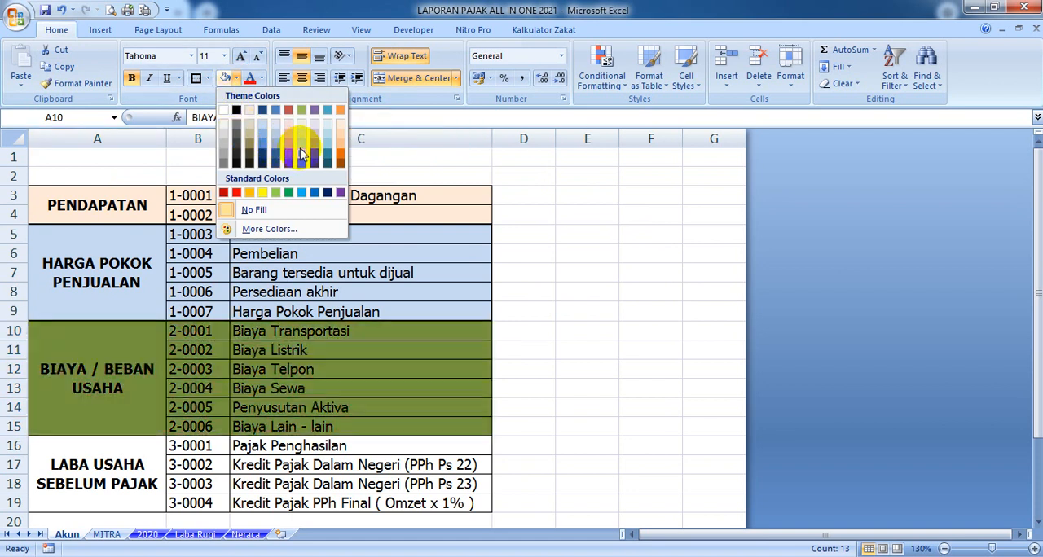
{"action": "left_click", "coordinate": [302, 152]}
Fill the LABA USAHA SEBELUM PAJAK block A16:C19 with an orange theme colour
{"action": "left_click_drag", "start_coordinate": [147, 449], "coordinate": [233, 467]}
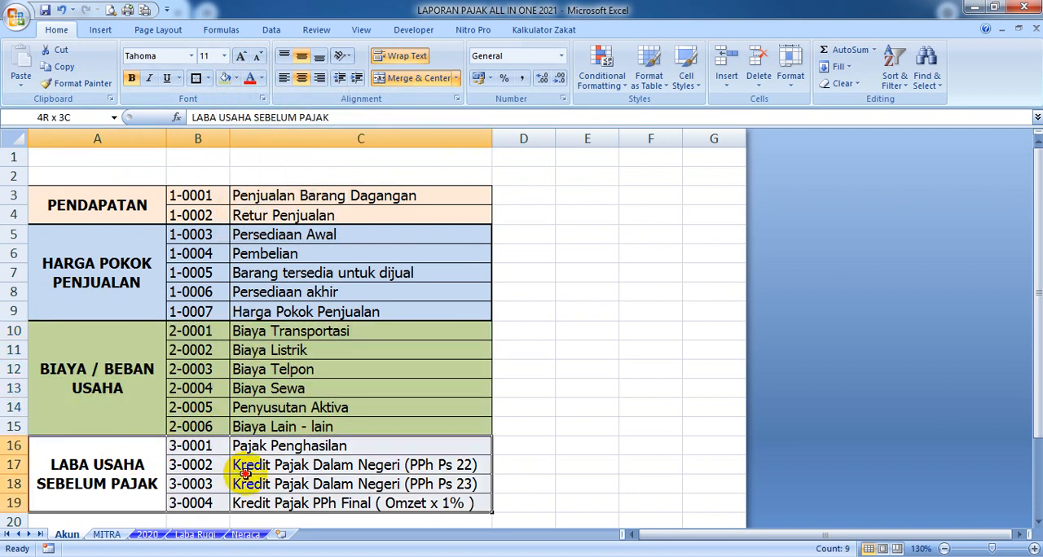
{"action": "left_click", "coordinate": [237, 81]}
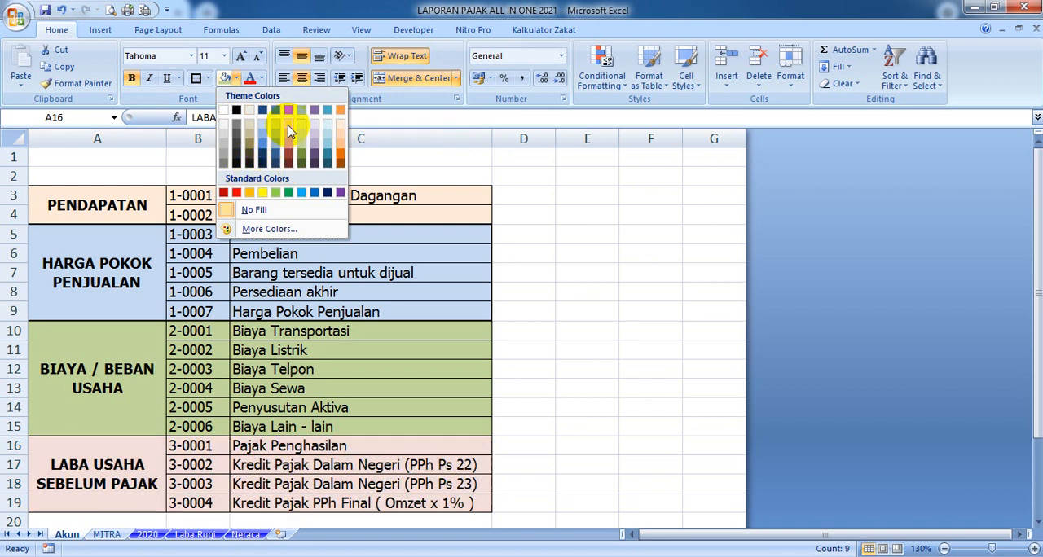
{"action": "left_click", "coordinate": [339, 147]}
{"action": "left_click", "coordinate": [578, 291]}
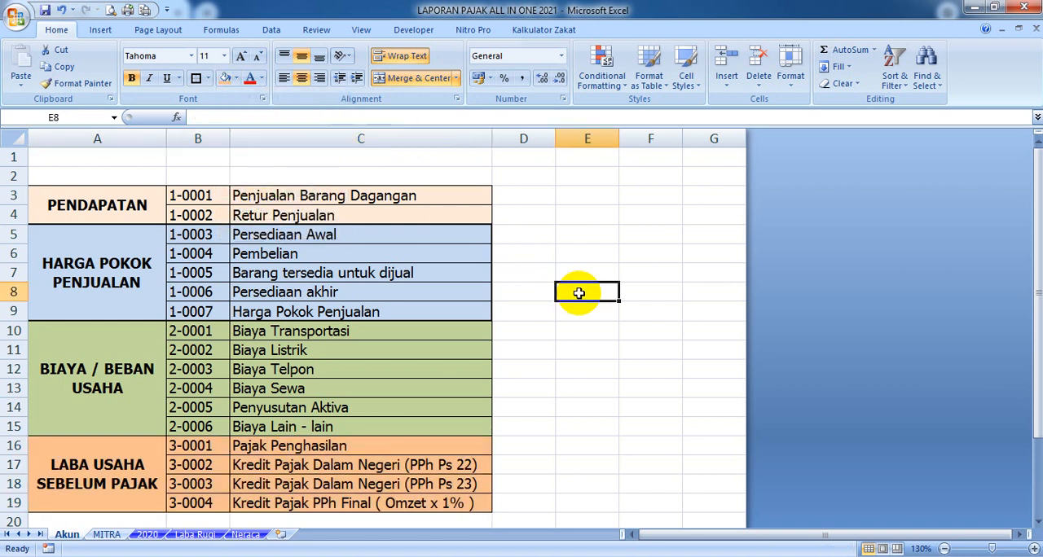
{"action": "scroll", "coordinate": [482, 359], "scroll_direction": "down", "scroll_amount": 1}
{"action": "scroll", "coordinate": [477, 359], "scroll_direction": "up", "scroll_amount": 1}
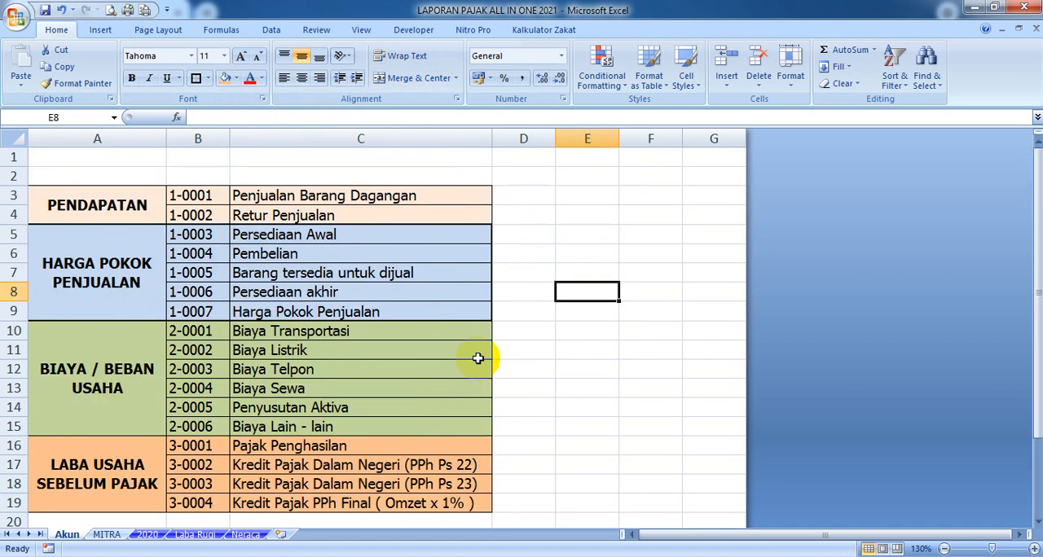
Check the named ranges on the account list by selecting B3:B19 for NoAkun and B3:C19 for NamaAkun
{"action": "left_click_drag", "start_coordinate": [201, 195], "coordinate": [205, 499]}
{"action": "left_click", "coordinate": [49, 117]}
{"action": "type", "text": "NoAkun"}
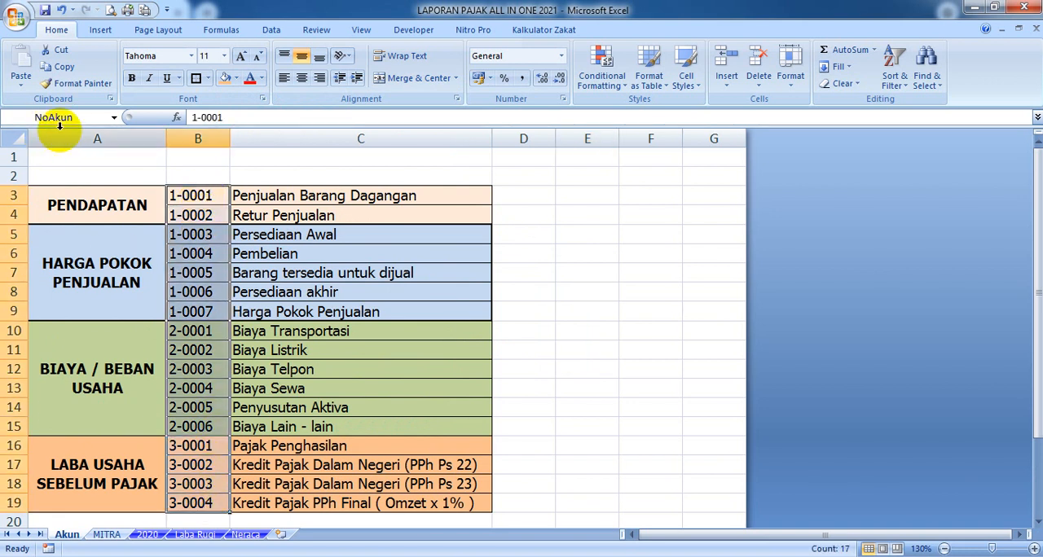
{"action": "key", "text": "Return"}
{"action": "left_click_drag", "start_coordinate": [210, 196], "coordinate": [303, 503]}
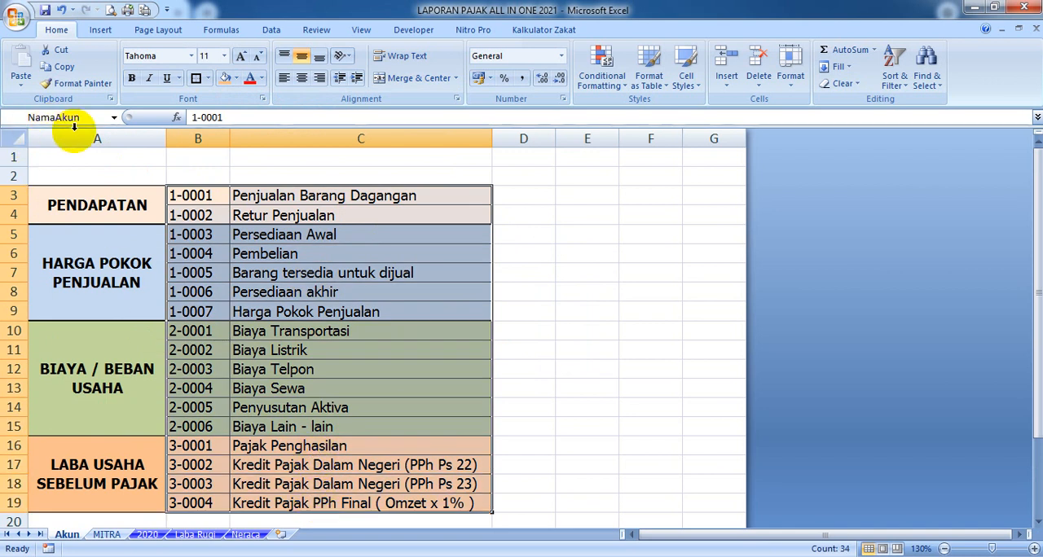
{"action": "left_click", "coordinate": [543, 292]}
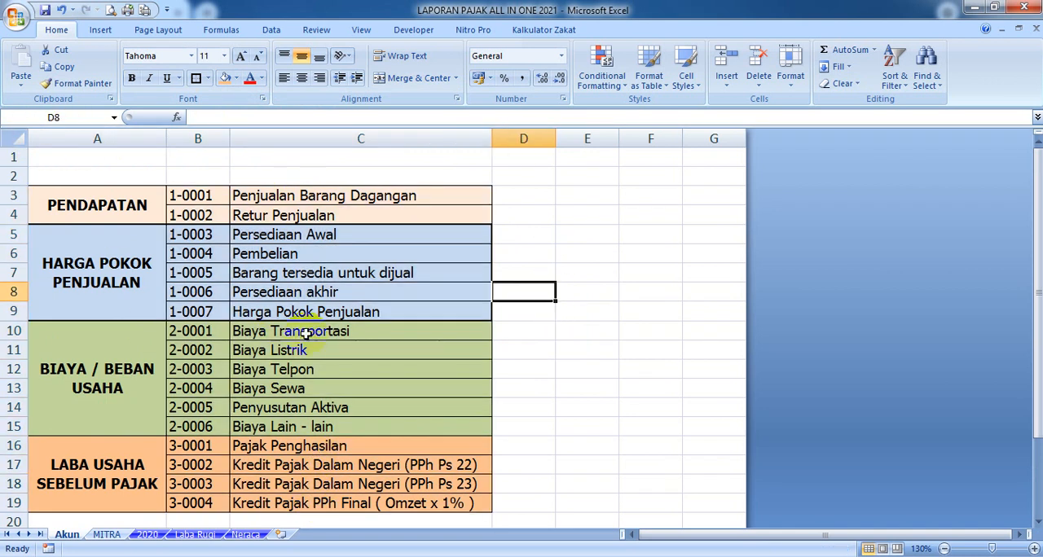
Widen column B slightly on the MITRA sheet
{"action": "left_click", "coordinate": [106, 534]}
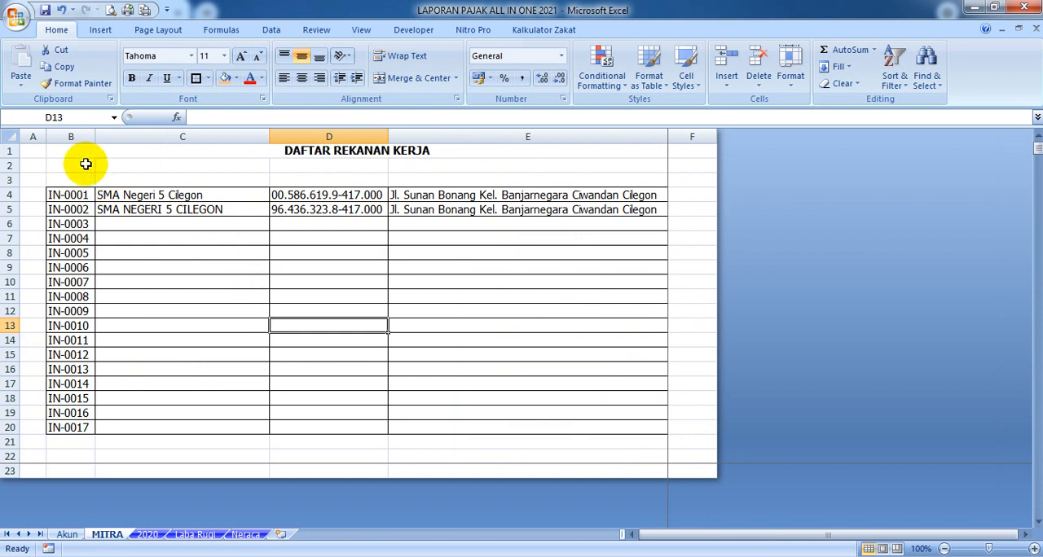
{"action": "left_click_drag", "start_coordinate": [99, 137], "coordinate": [102, 137]}
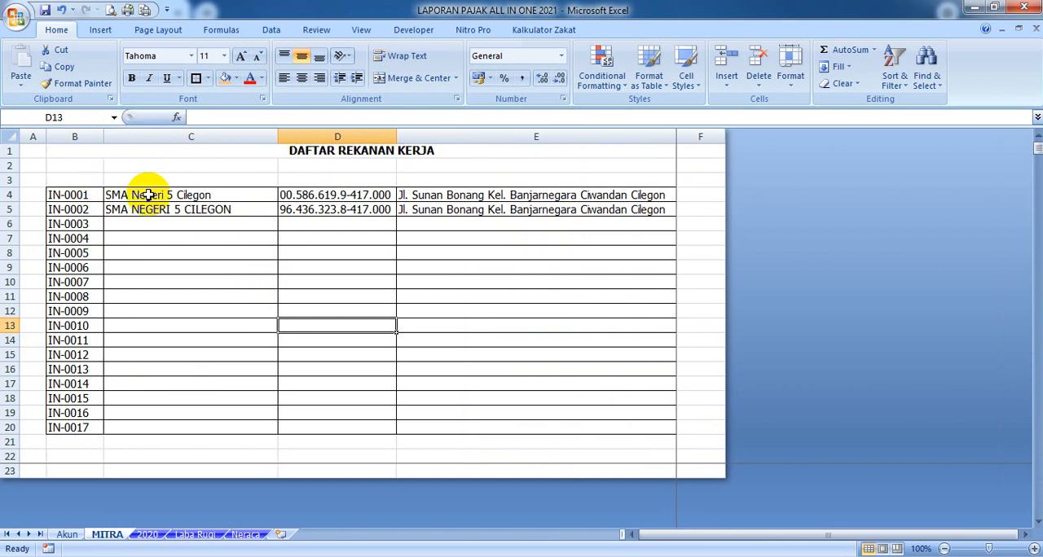
Check the partner list's named ranges by selecting B4:B20 for NoMitra and B4:E20 for NamaMitra
{"action": "left_click_drag", "start_coordinate": [73, 195], "coordinate": [69, 425]}
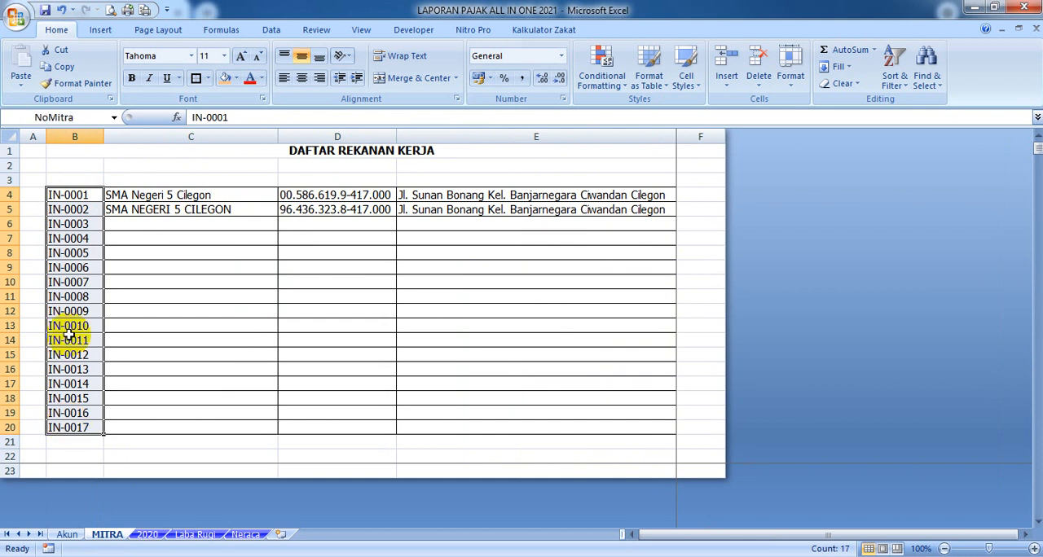
{"action": "left_click", "coordinate": [57, 198]}
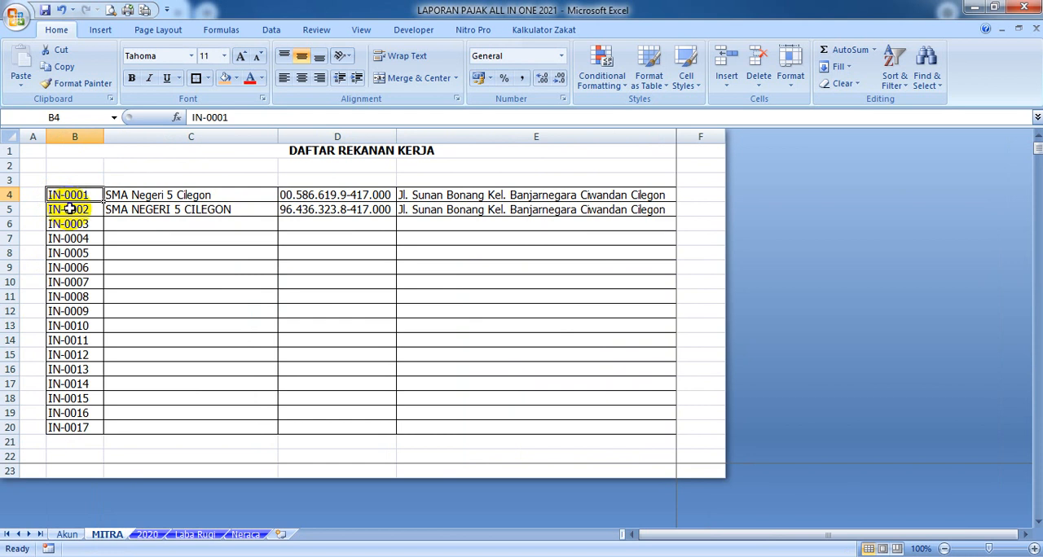
{"action": "left_click", "coordinate": [222, 255]}
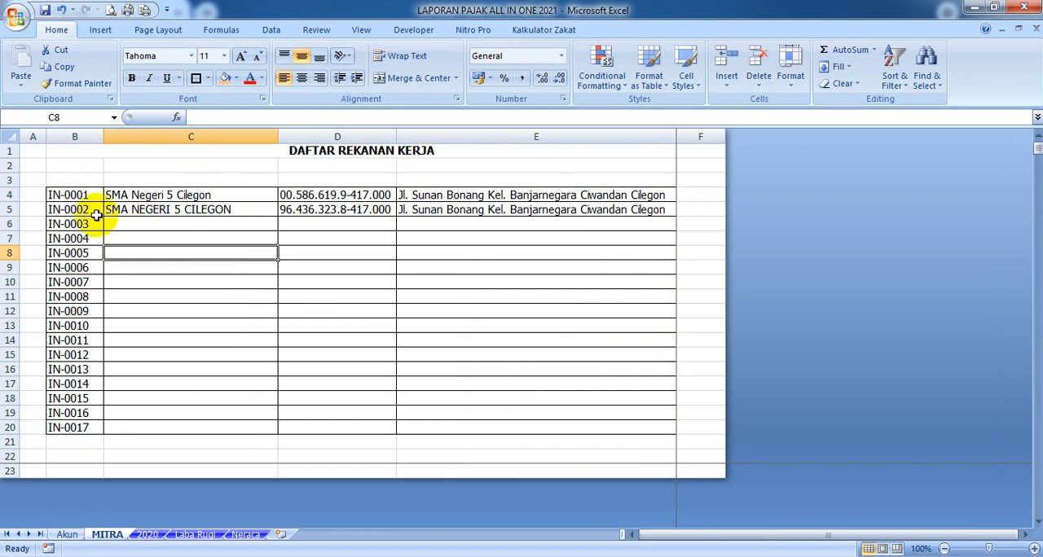
{"action": "left_click_drag", "start_coordinate": [77, 195], "coordinate": [73, 420]}
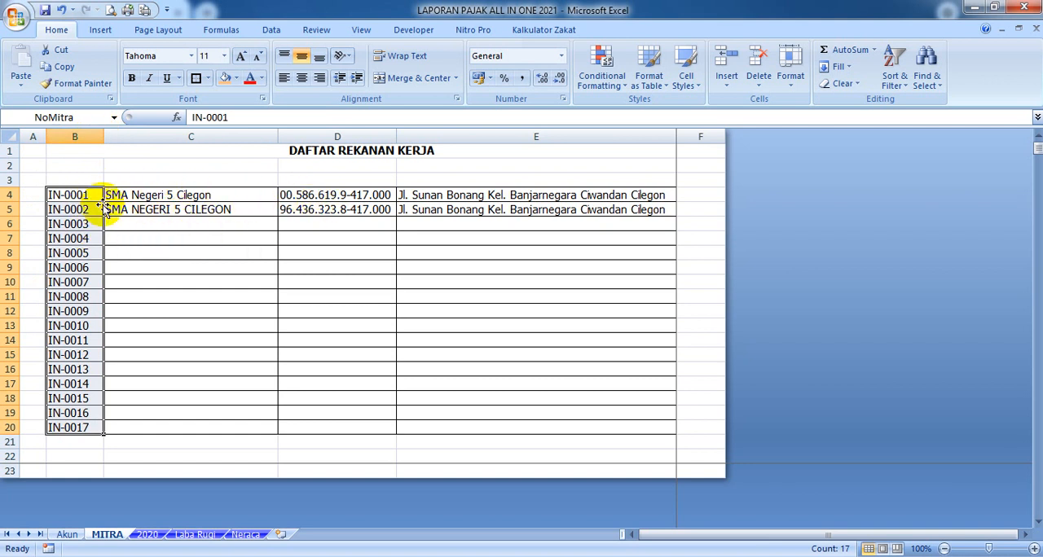
{"action": "left_click_drag", "start_coordinate": [82, 199], "coordinate": [584, 425]}
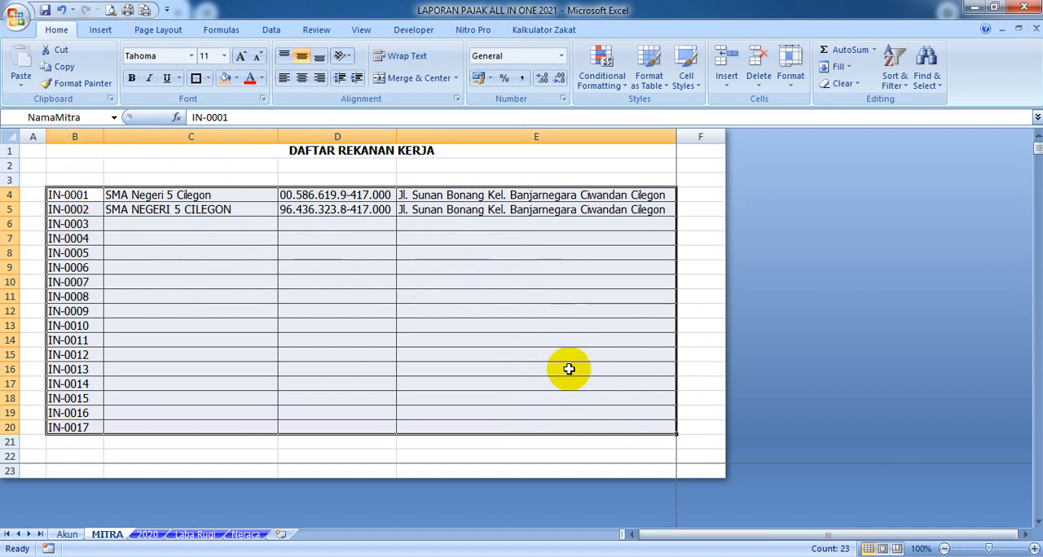
Review the ranges behind the names NoMitra and NamaMitra in the Name Manager
{"action": "left_click", "coordinate": [222, 30]}
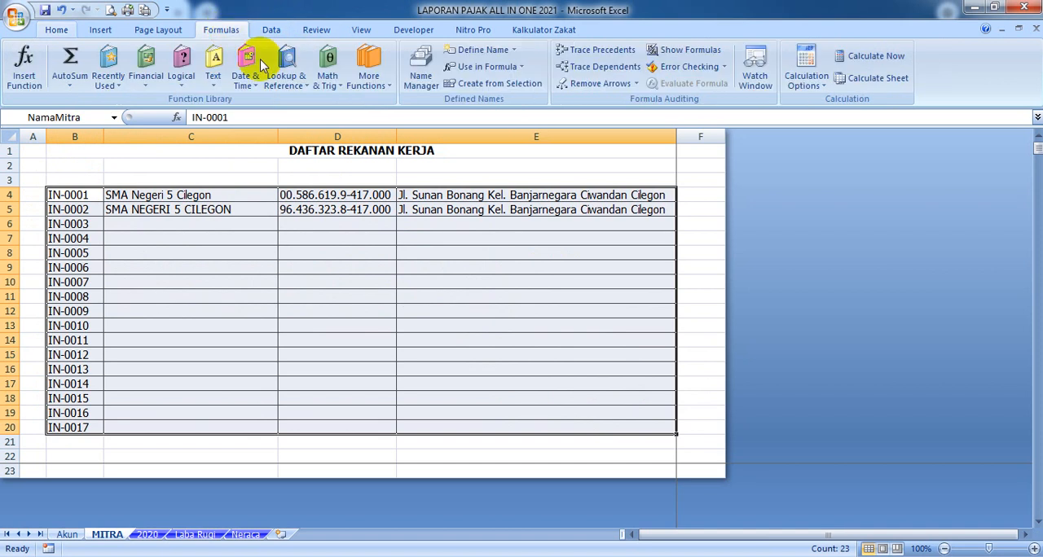
{"action": "left_click", "coordinate": [421, 73]}
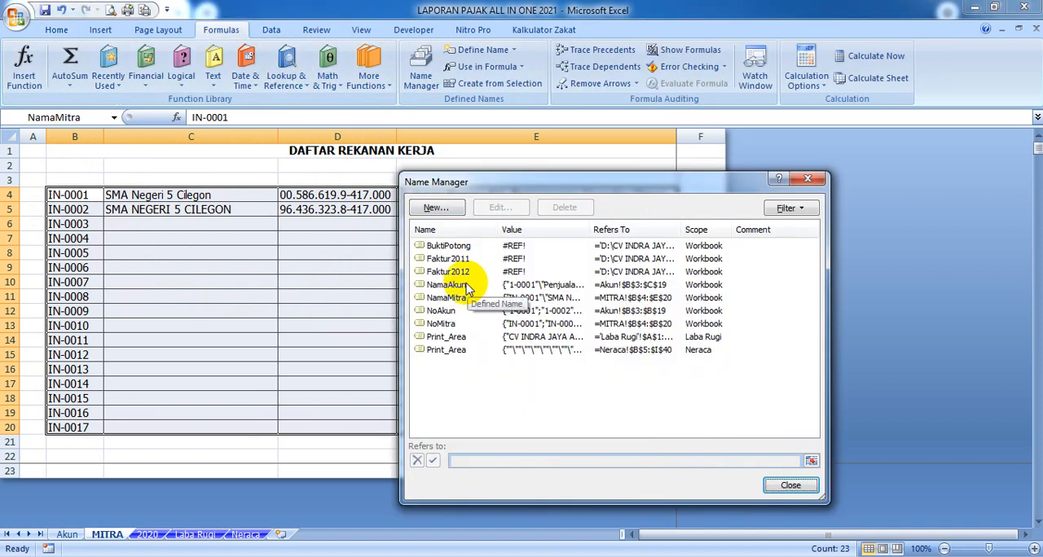
{"action": "left_click", "coordinate": [440, 324]}
{"action": "left_click", "coordinate": [450, 298]}
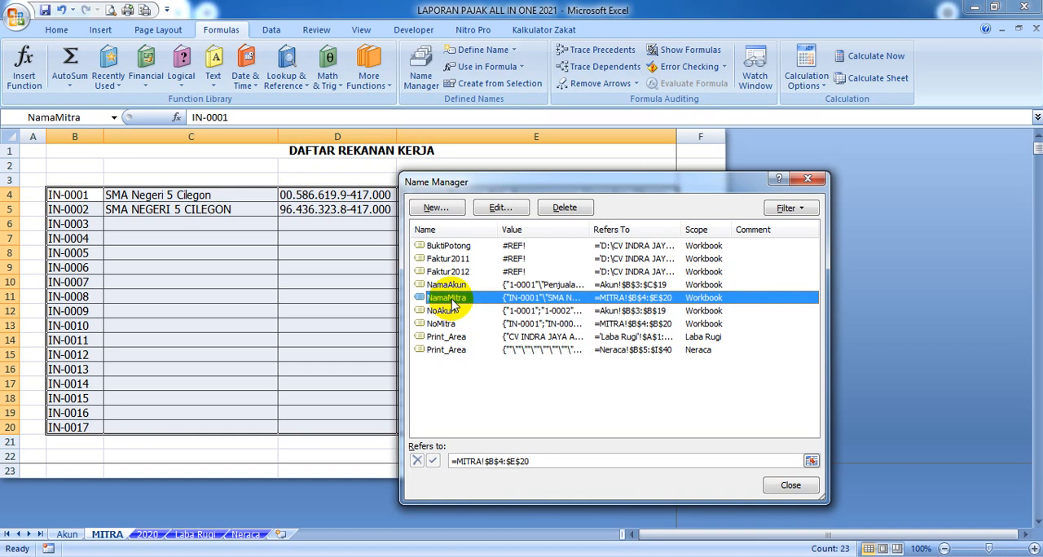
Delete the broken defined names BuktiPotong, Faktur2011 and Faktur2012 from the workbook
{"action": "left_click", "coordinate": [520, 247]}
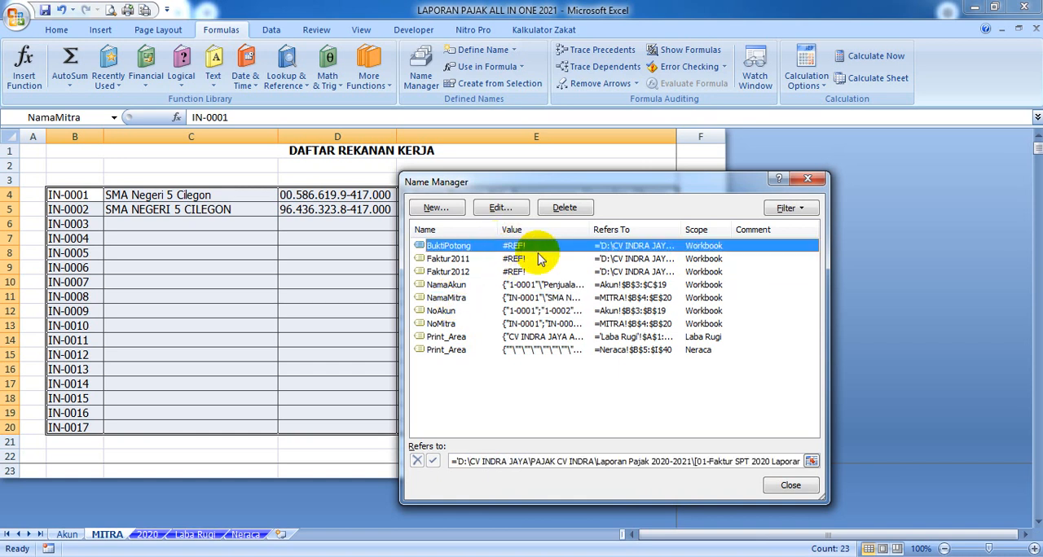
{"action": "left_click", "coordinate": [566, 213]}
{"action": "left_click", "coordinate": [501, 323]}
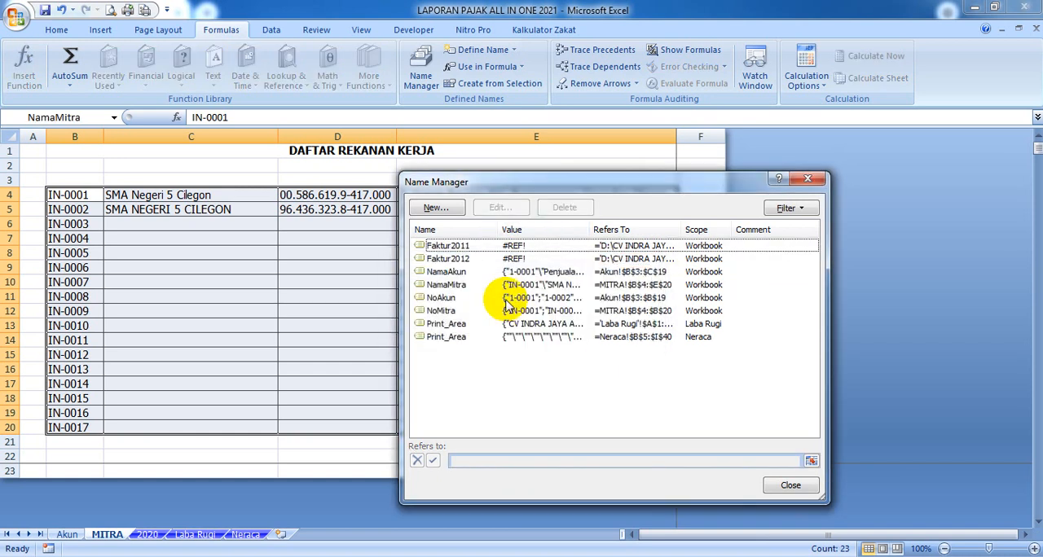
{"action": "left_click", "coordinate": [514, 244]}
{"action": "left_click", "coordinate": [562, 207]}
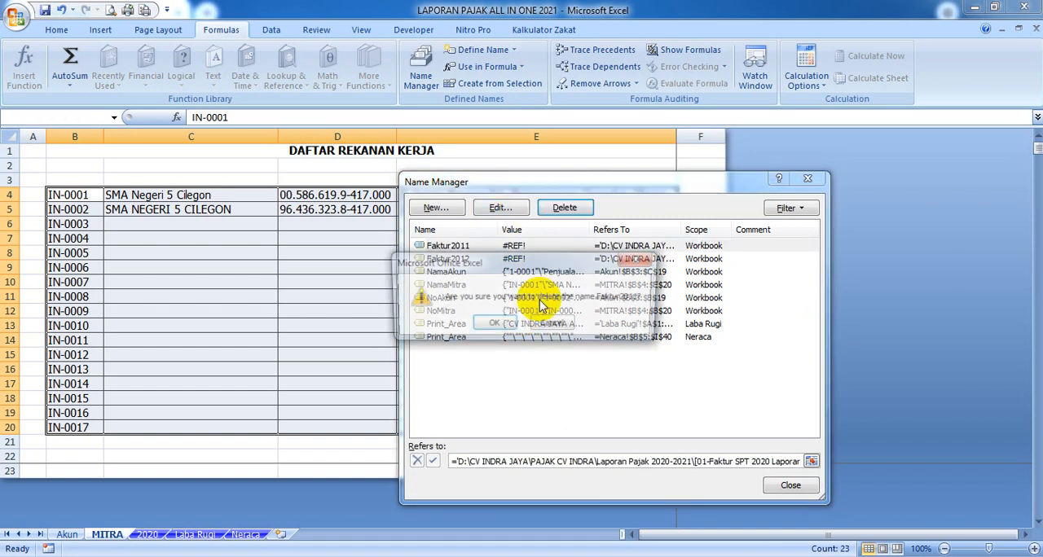
{"action": "left_click", "coordinate": [492, 322]}
{"action": "left_click", "coordinate": [515, 246]}
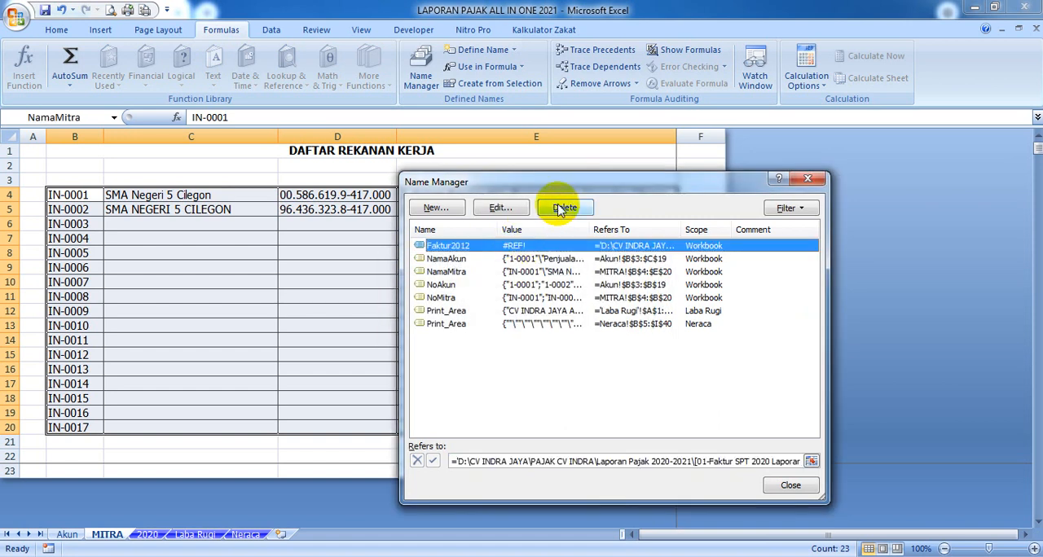
{"action": "left_click", "coordinate": [564, 208]}
{"action": "left_click", "coordinate": [496, 323]}
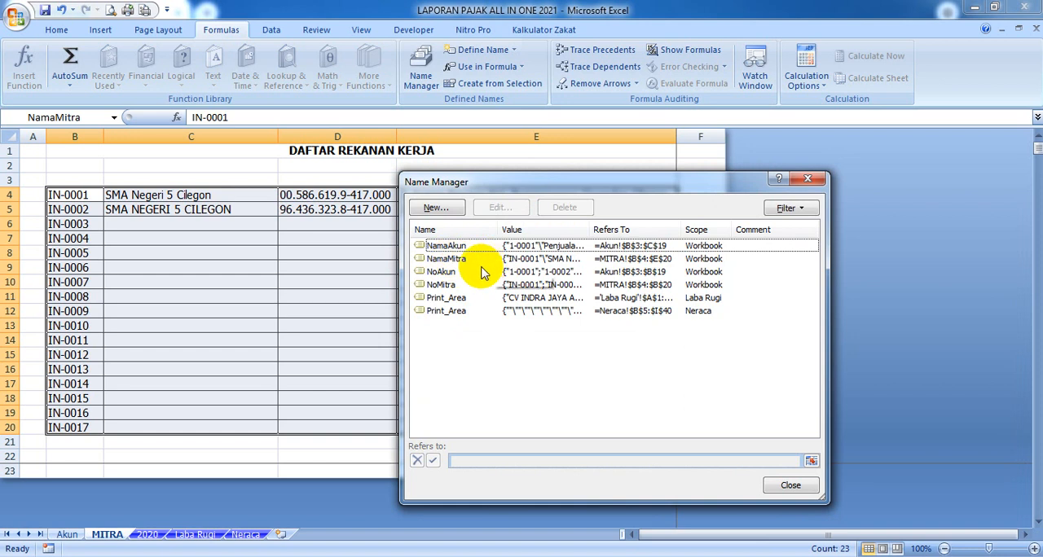
Review the remaining names NamaAkun, NamaMitra, NoAkun and NoMitra, and close the Name Manager
{"action": "left_click", "coordinate": [457, 246]}
{"action": "left_click", "coordinate": [452, 259]}
{"action": "left_click", "coordinate": [448, 272]}
{"action": "left_click", "coordinate": [446, 284]}
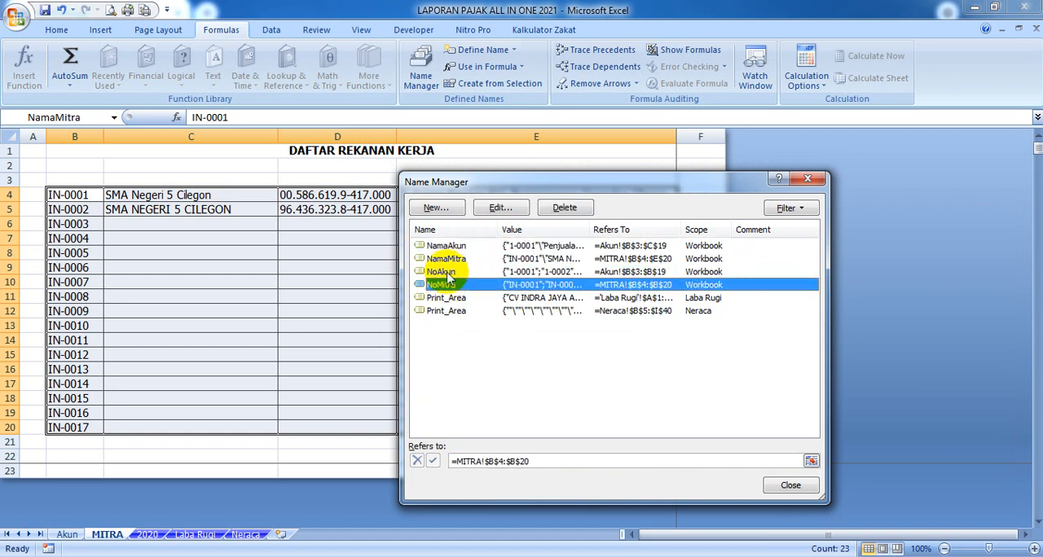
{"action": "left_click", "coordinate": [444, 245]}
{"action": "left_click", "coordinate": [790, 485]}
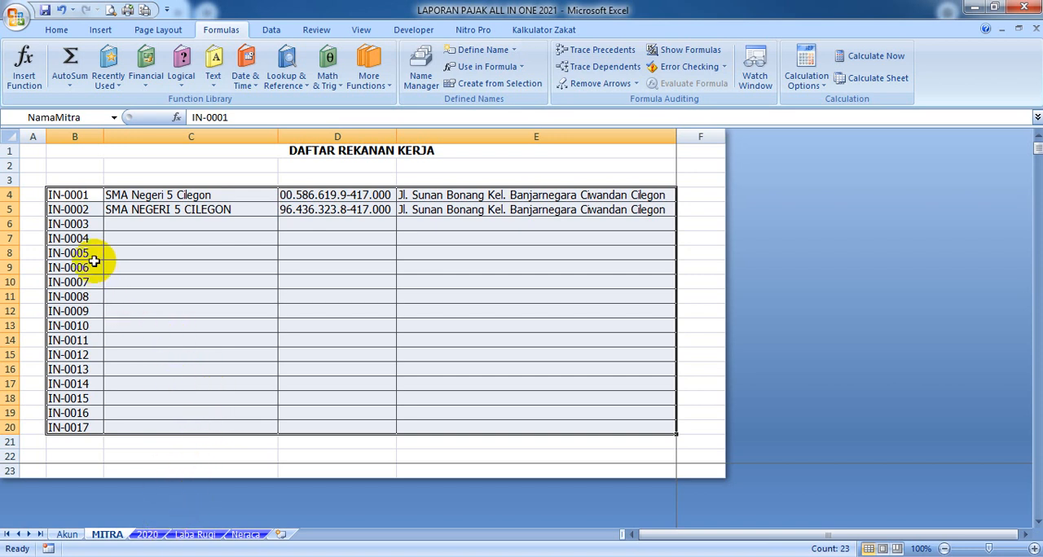
Examine the MITRA code in B3 and the numbering in column A on the 2020 sheet
{"action": "left_click", "coordinate": [151, 535]}
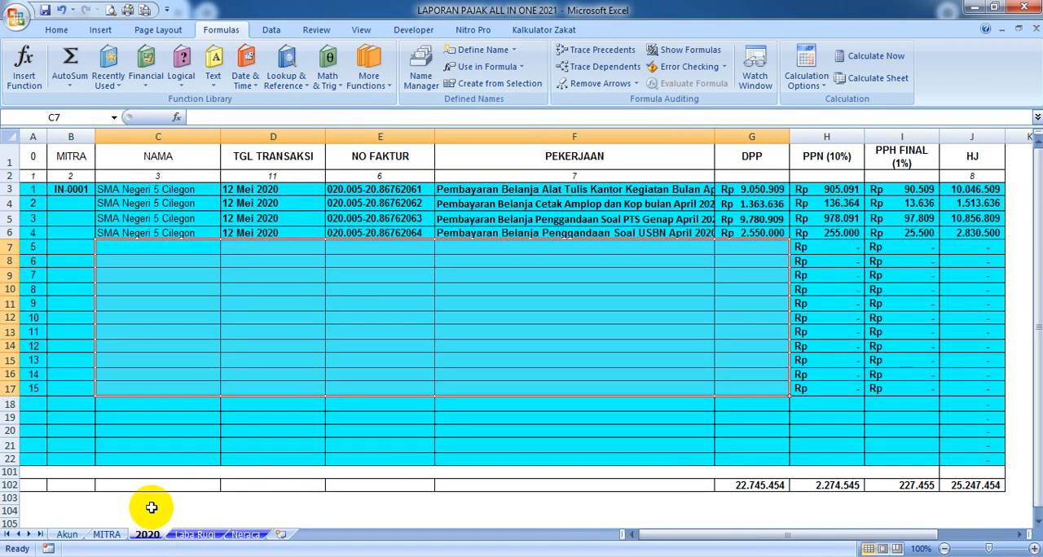
{"action": "left_click", "coordinate": [70, 188]}
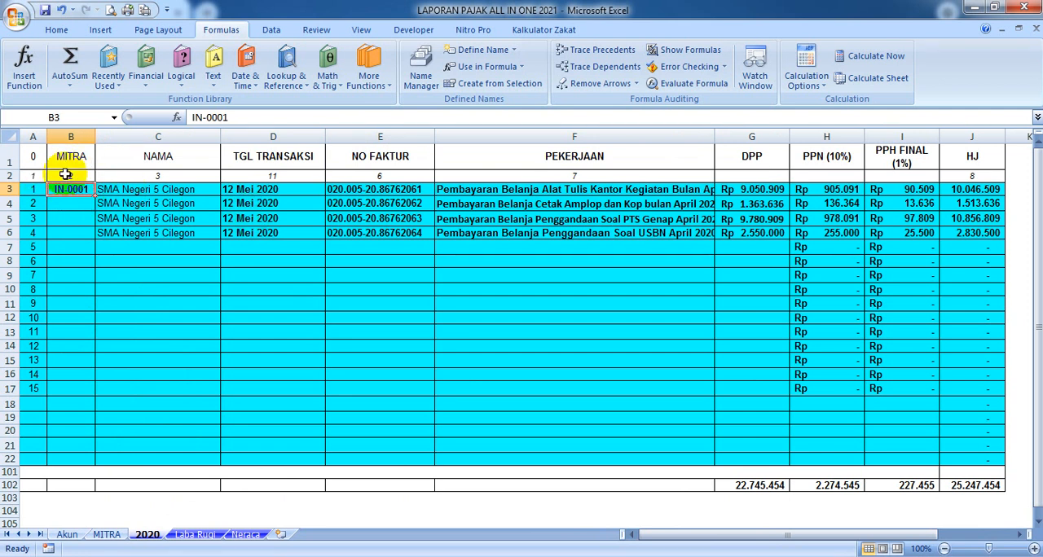
{"action": "left_click", "coordinate": [69, 194]}
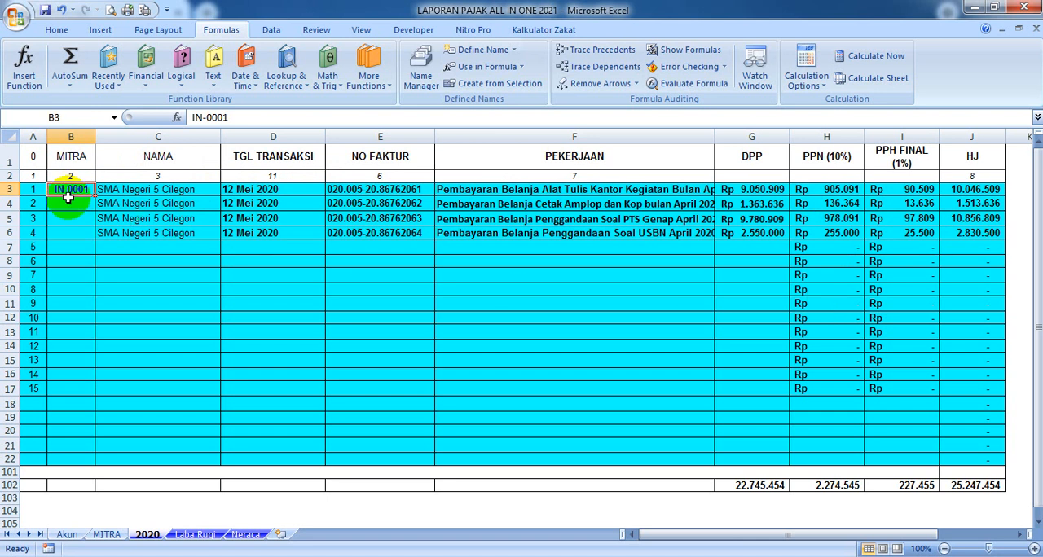
{"action": "left_click", "coordinate": [32, 176]}
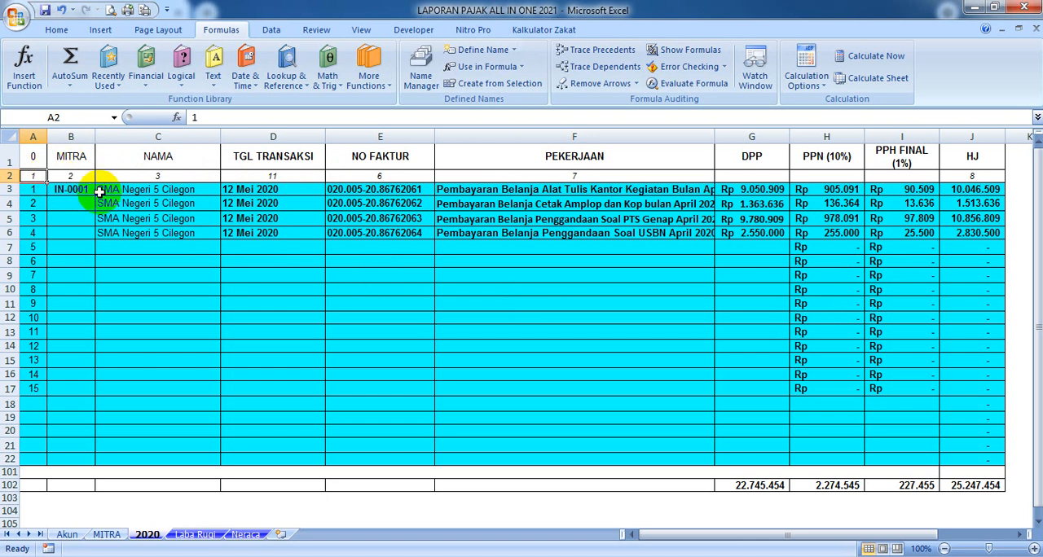
{"action": "left_click_drag", "start_coordinate": [35, 189], "coordinate": [41, 456]}
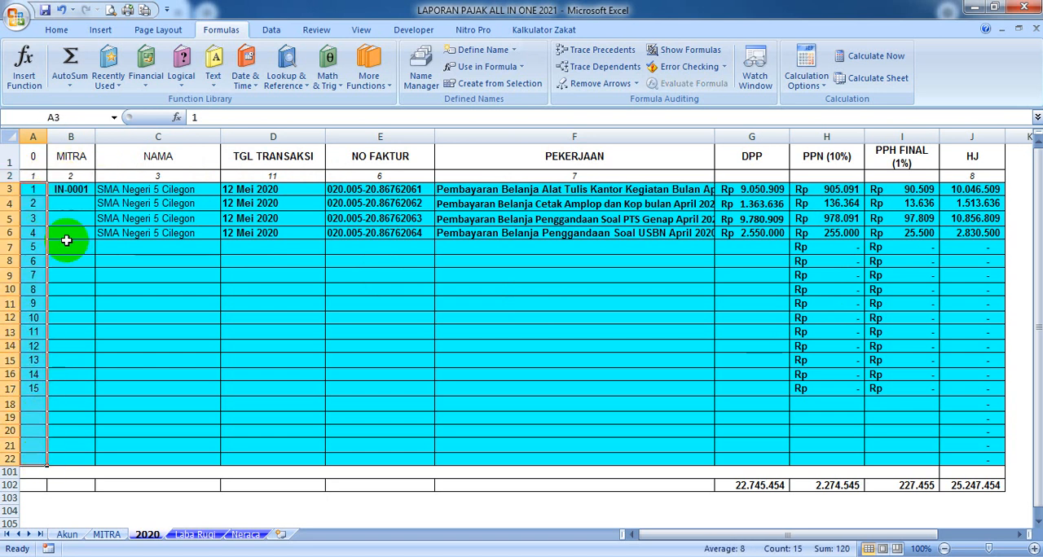
Clear cell A2 on the 2020 sheet and set the header in A1 to NO
{"action": "left_click", "coordinate": [31, 176]}
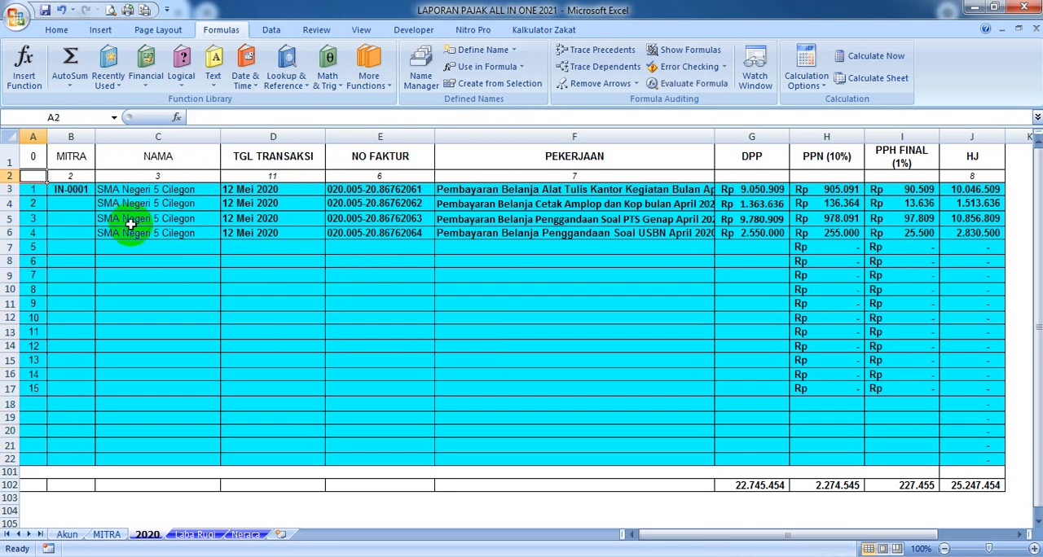
{"action": "left_click", "coordinate": [39, 157]}
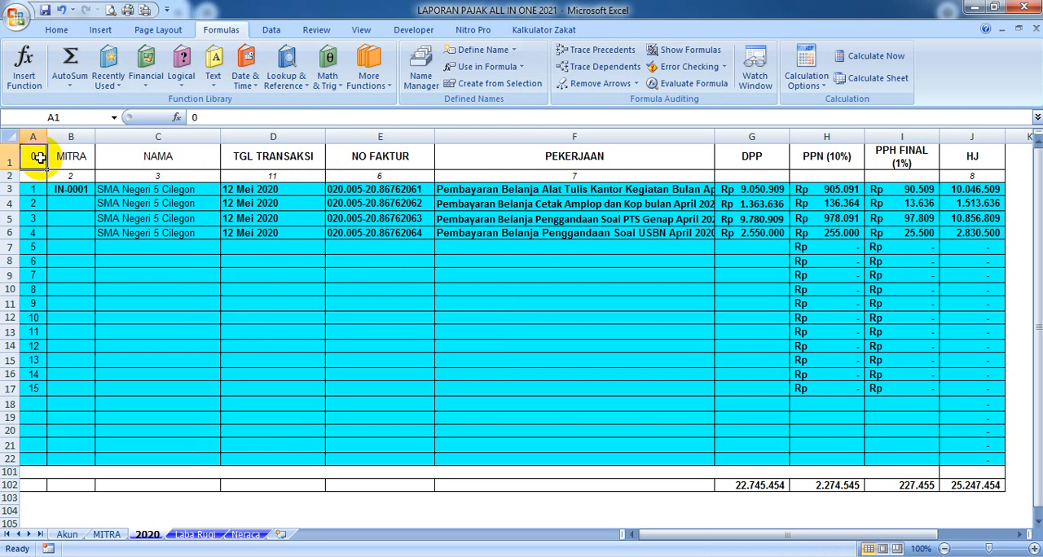
{"action": "type", "text": "NO"}
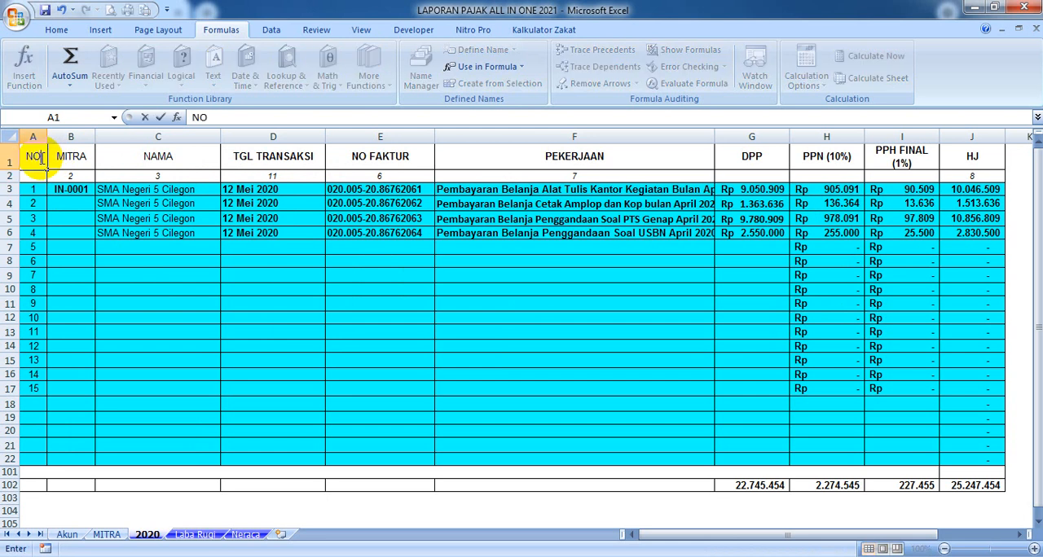
{"action": "key", "text": "Tab"}
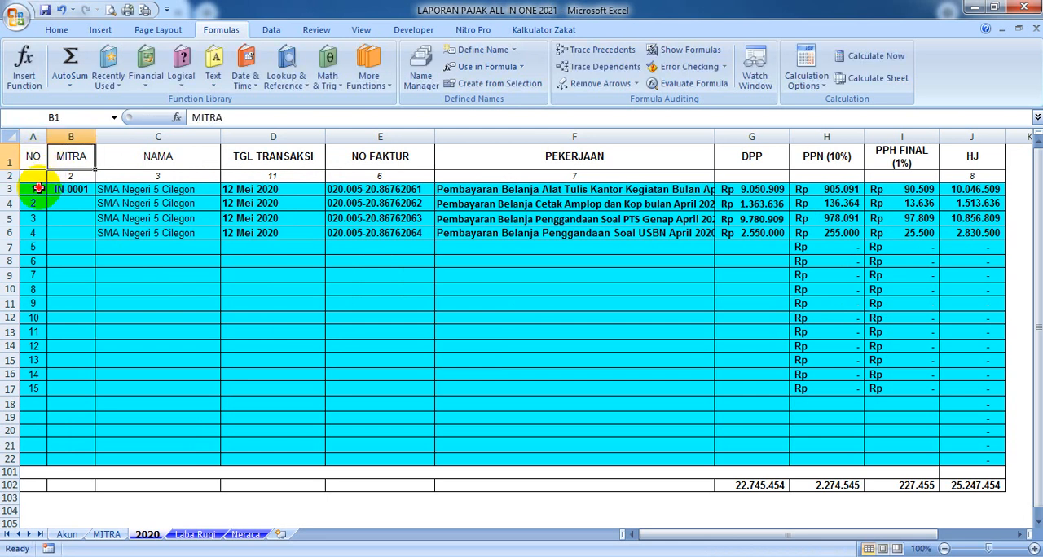
Inspect cell A2 and the first NAMA entry in C3 on the 2020 sheet
{"action": "left_click", "coordinate": [37, 176]}
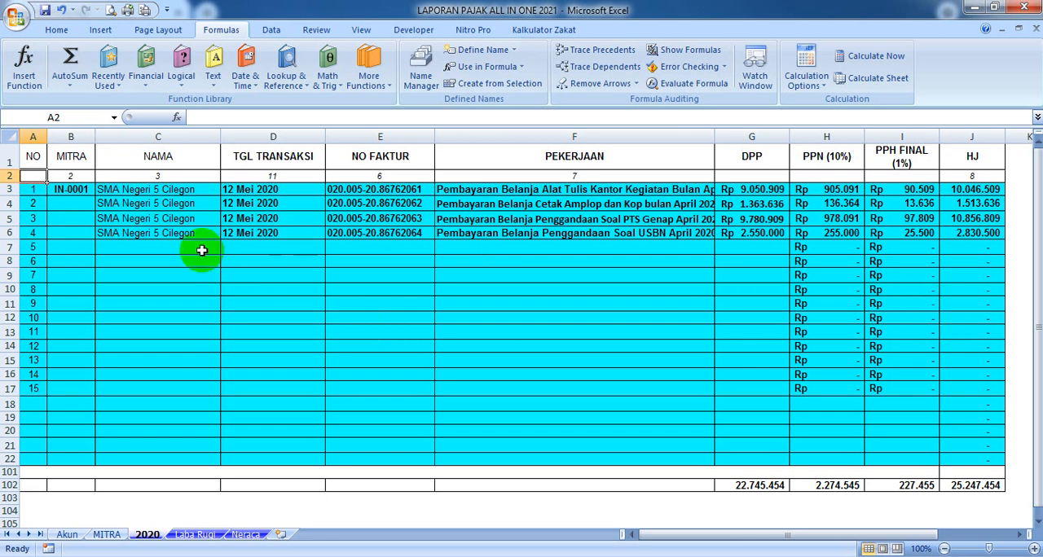
{"action": "left_click", "coordinate": [123, 190]}
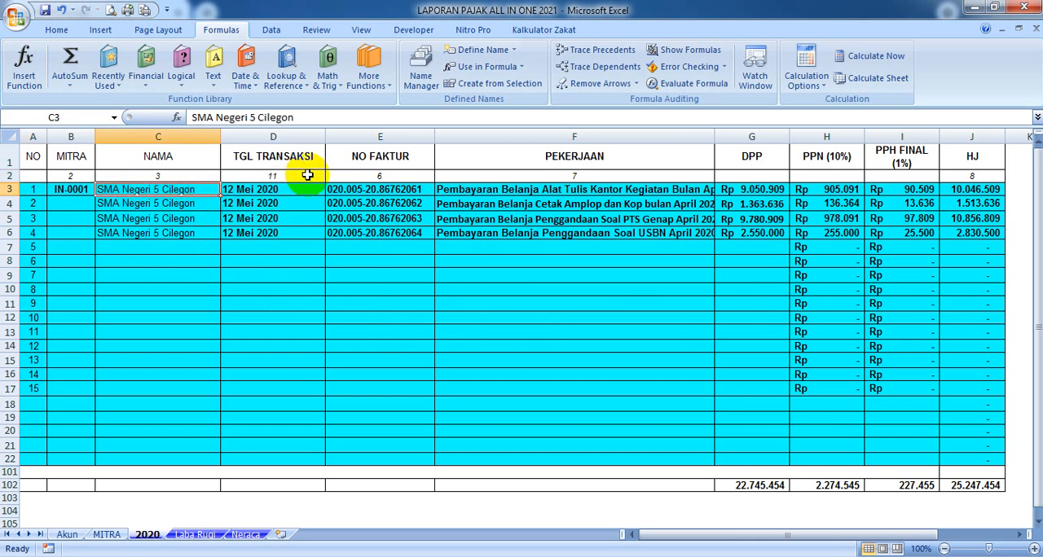
Examine the first transaction's PEKERJAAN text in F3, DPP amount in G3 and MITRA code in B3
{"action": "left_click", "coordinate": [462, 189]}
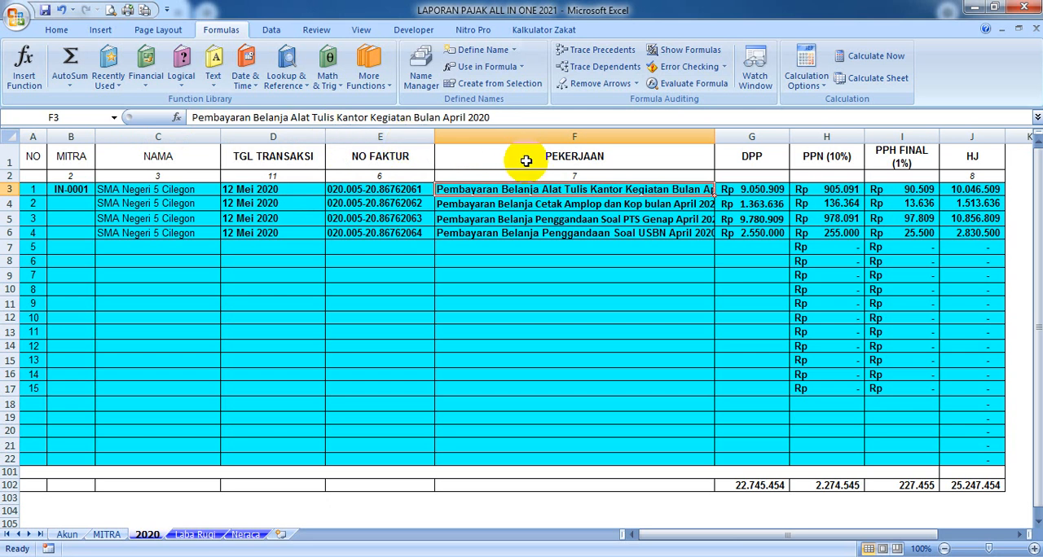
{"action": "left_click", "coordinate": [771, 193]}
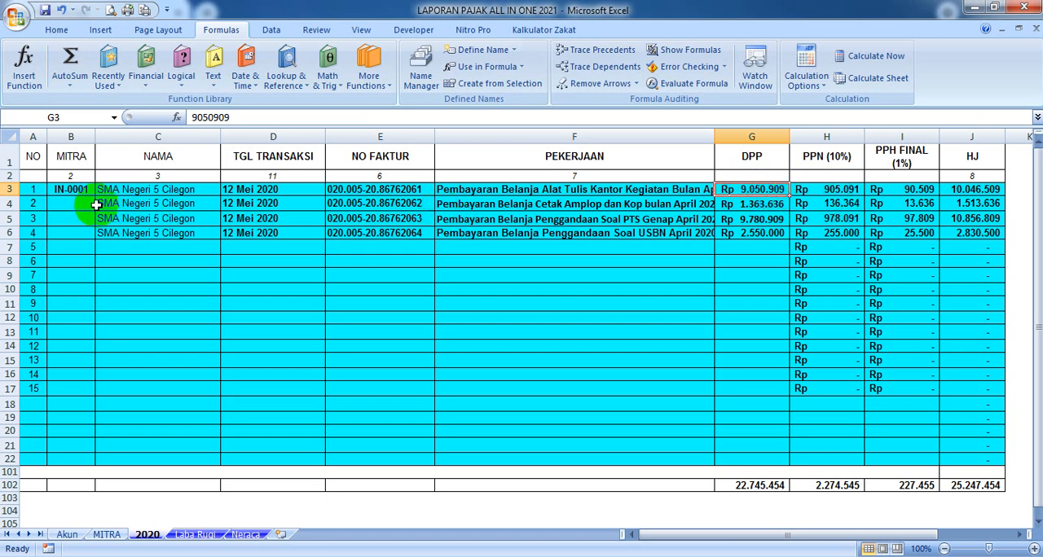
{"action": "left_click", "coordinate": [73, 189]}
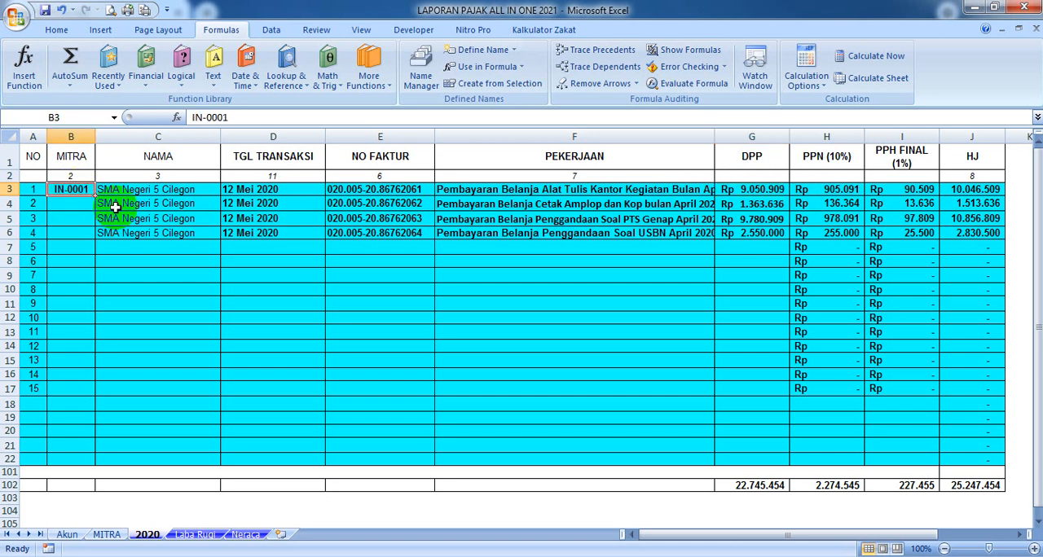
Check the range name of the partner codes in B4:B20 on the MITRA sheet and return to the 2020 sheet
{"action": "left_click", "coordinate": [118, 538]}
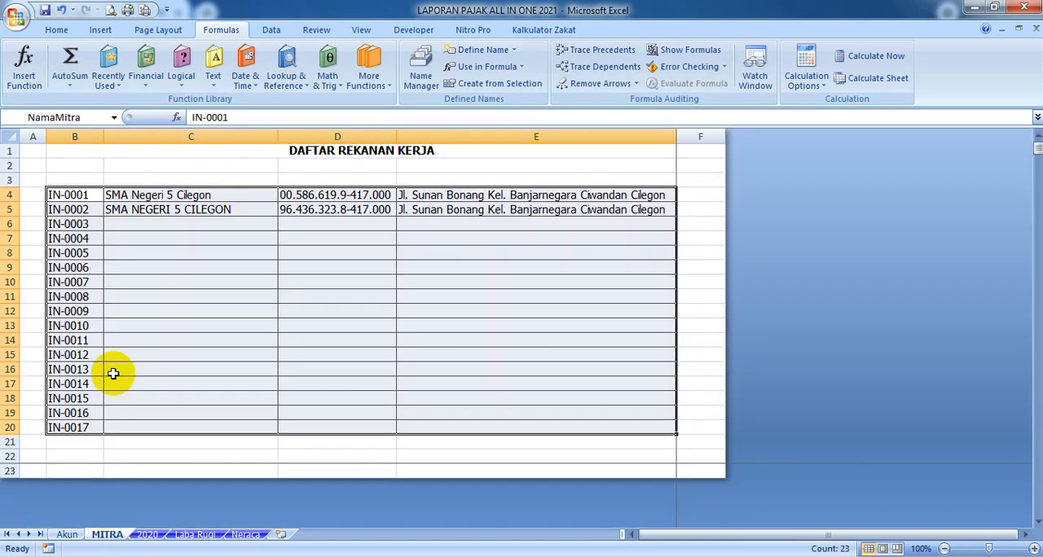
{"action": "left_click", "coordinate": [77, 195]}
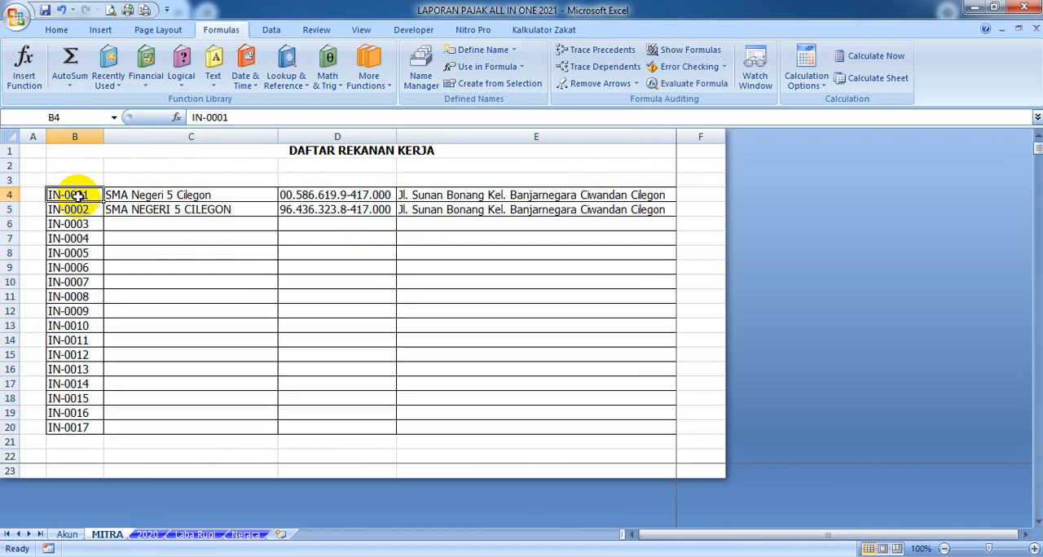
{"action": "left_click_drag", "start_coordinate": [76, 194], "coordinate": [82, 428]}
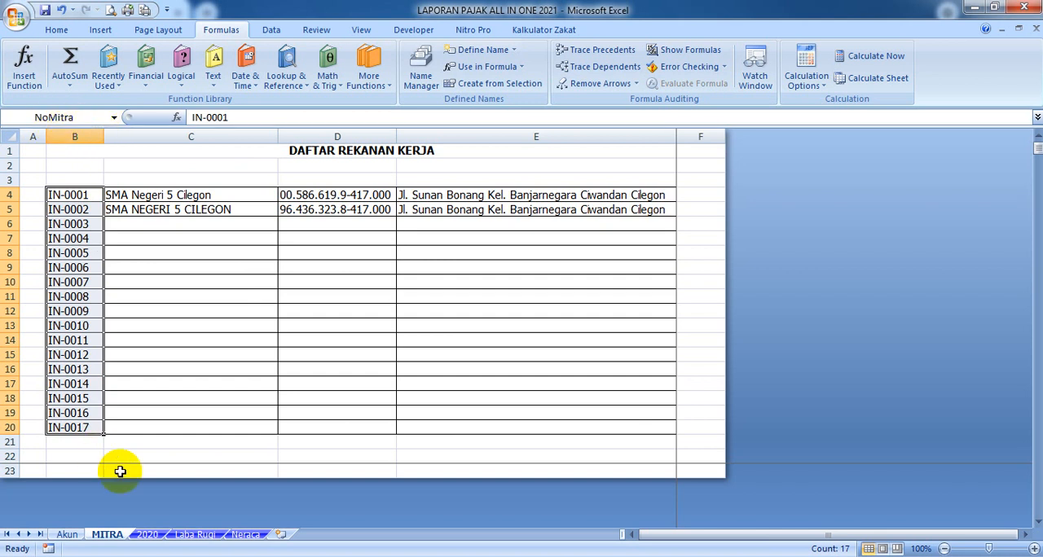
{"action": "left_click", "coordinate": [147, 534]}
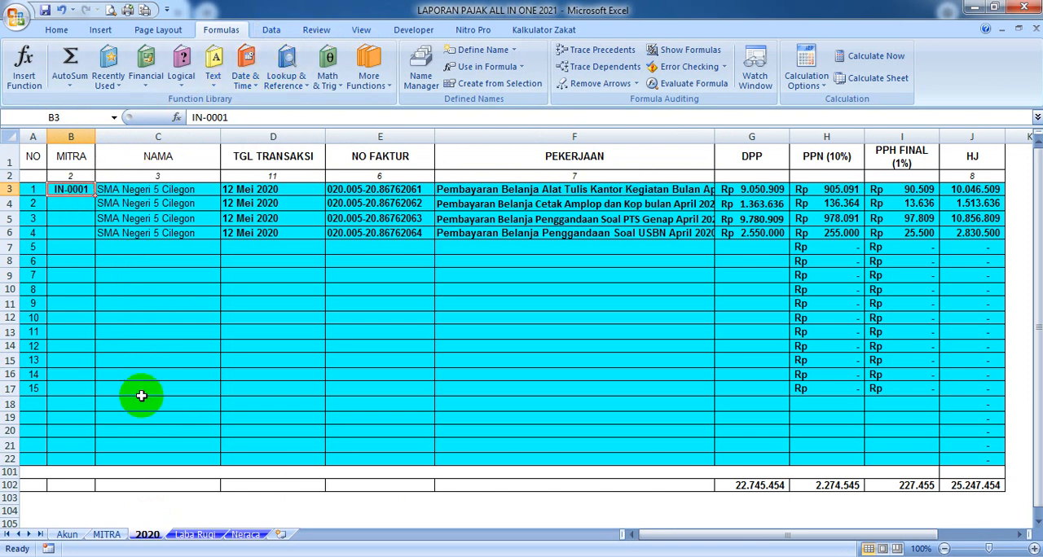
{"action": "left_click", "coordinate": [110, 537]}
{"action": "left_click", "coordinate": [72, 117]}
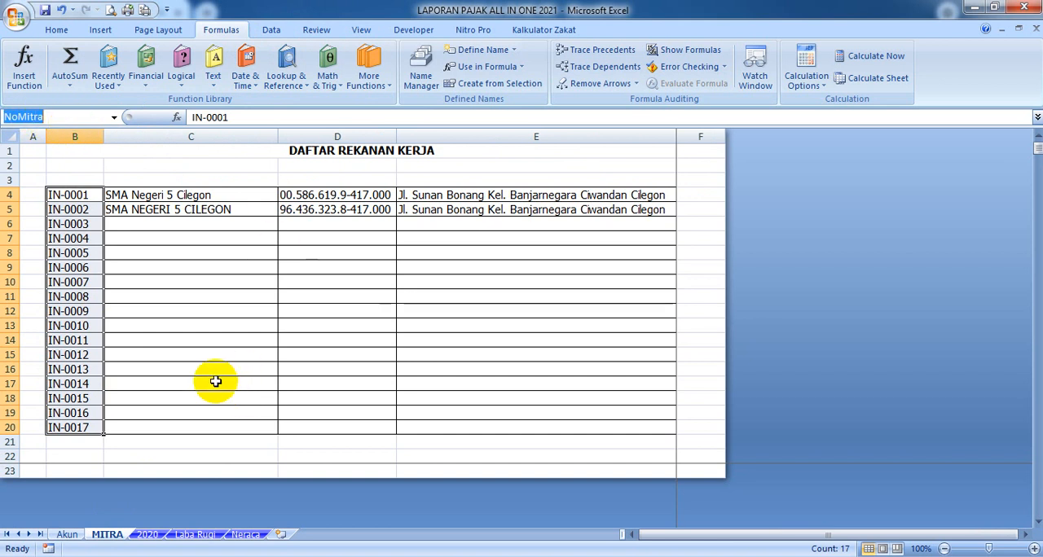
{"action": "left_click", "coordinate": [156, 533]}
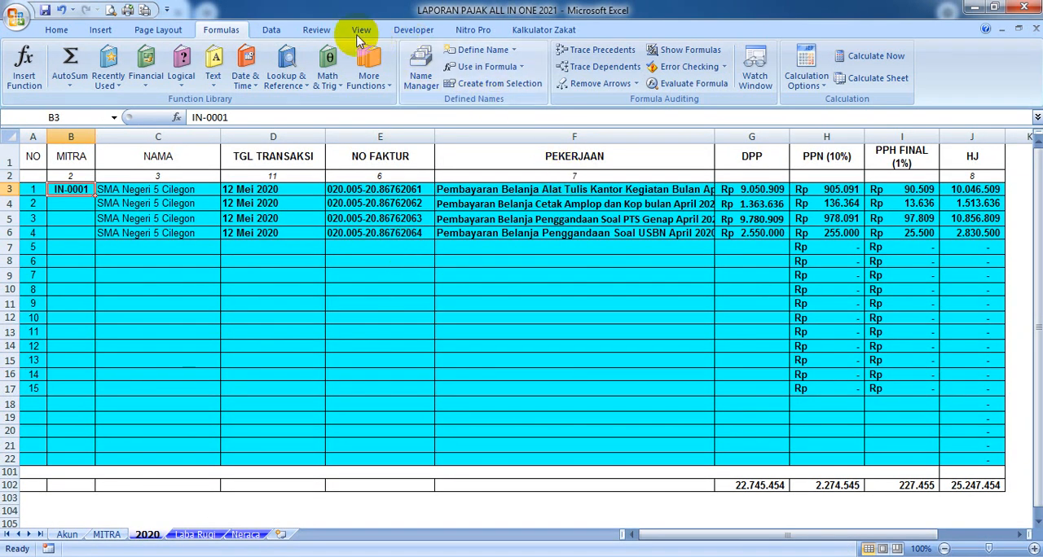
Apply data validation to cell B3 that allows a list with the source =NoMitra
{"action": "left_click", "coordinate": [273, 30]}
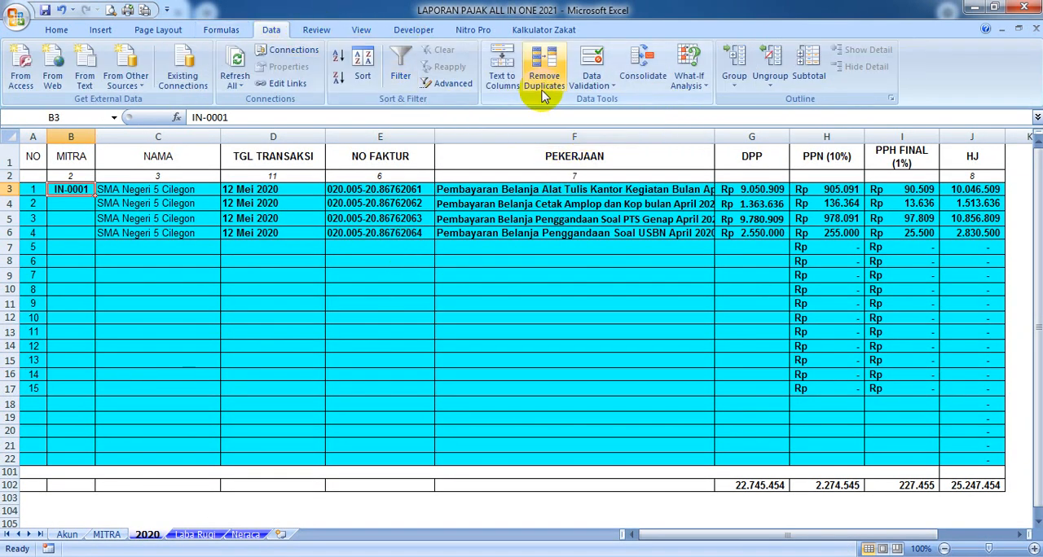
{"action": "left_click", "coordinate": [602, 85]}
{"action": "left_click", "coordinate": [613, 104]}
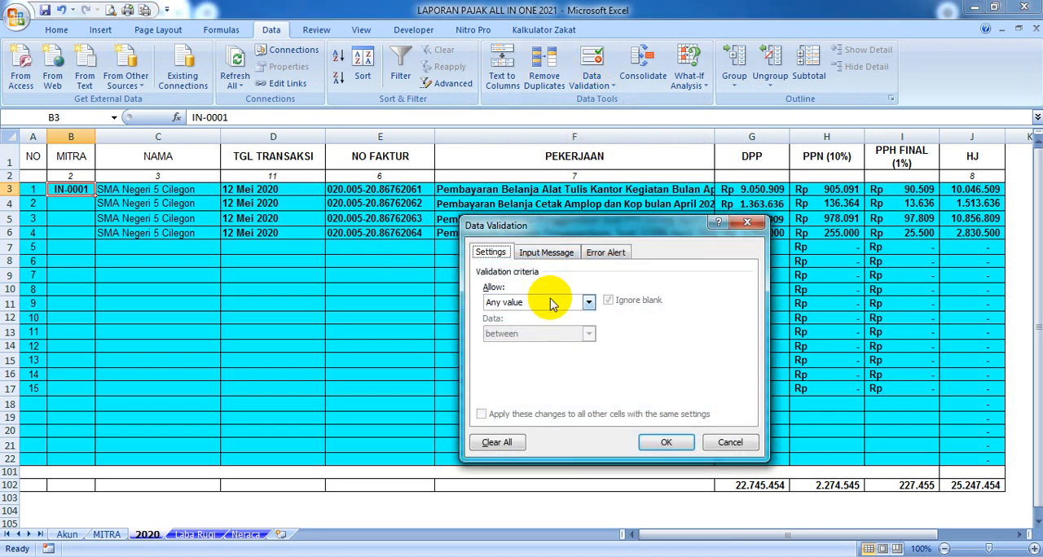
{"action": "left_click", "coordinate": [586, 303]}
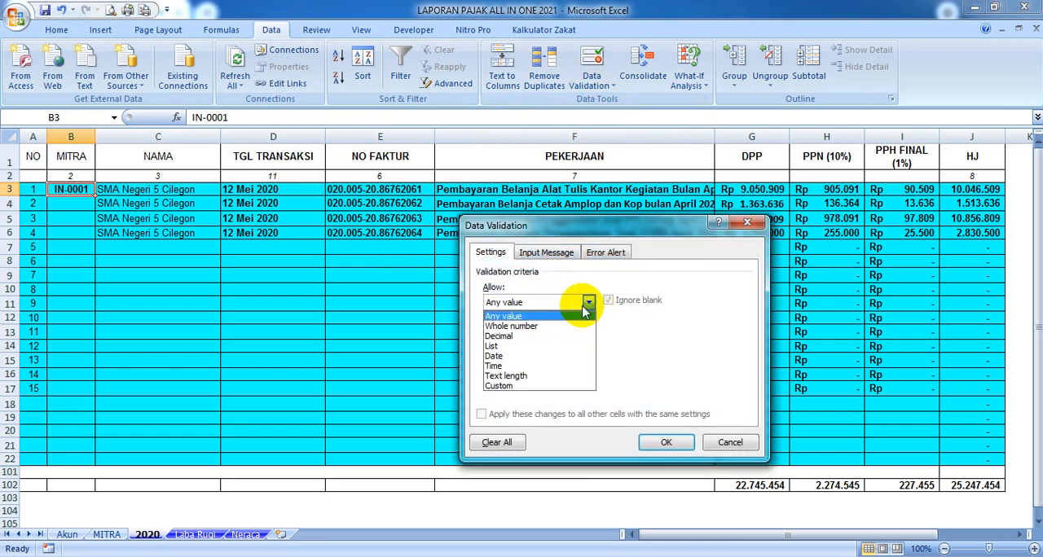
{"action": "left_click", "coordinate": [521, 349]}
{"action": "left_click", "coordinate": [509, 364]}
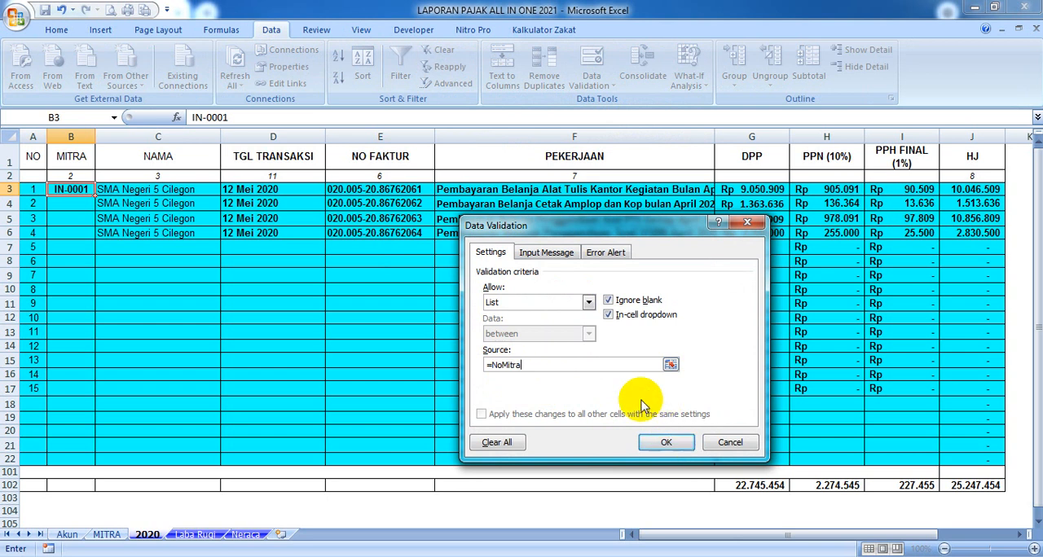
{"action": "left_click", "coordinate": [667, 443]}
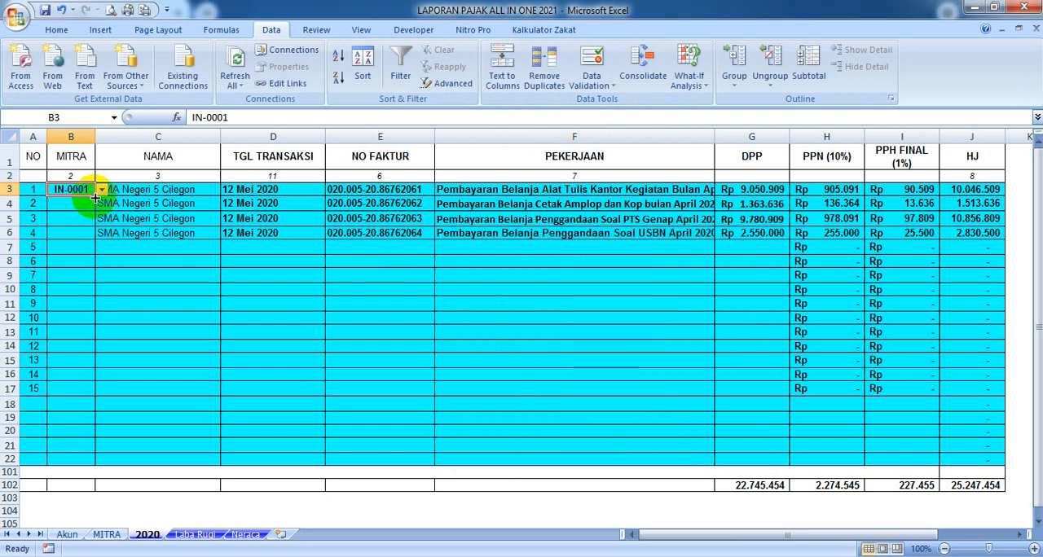
Fill the B3 validation down through B22 and clear the copied codes from B4:B22
{"action": "left_click_drag", "start_coordinate": [95, 197], "coordinate": [72, 461]}
{"action": "left_click_drag", "start_coordinate": [71, 205], "coordinate": [86, 460]}
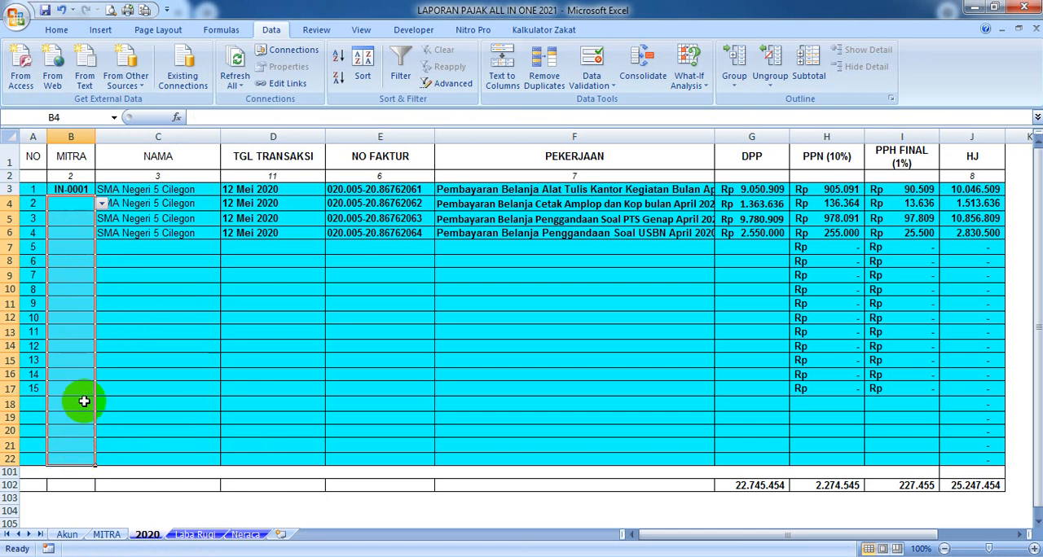
{"action": "key", "text": "Delete"}
Check the partner codes offered by the dropdown list in B3
{"action": "left_click", "coordinate": [79, 191]}
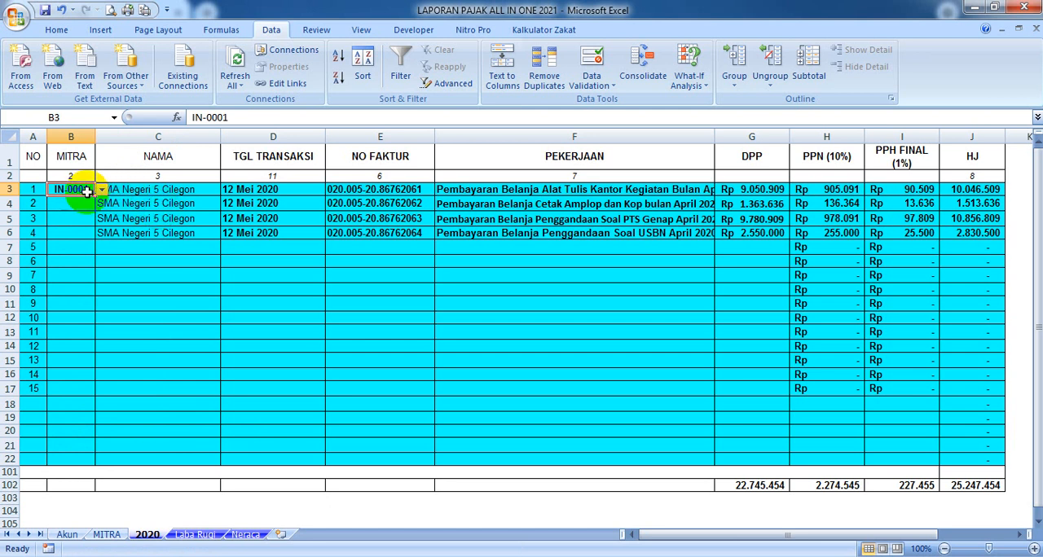
{"action": "left_click", "coordinate": [101, 189]}
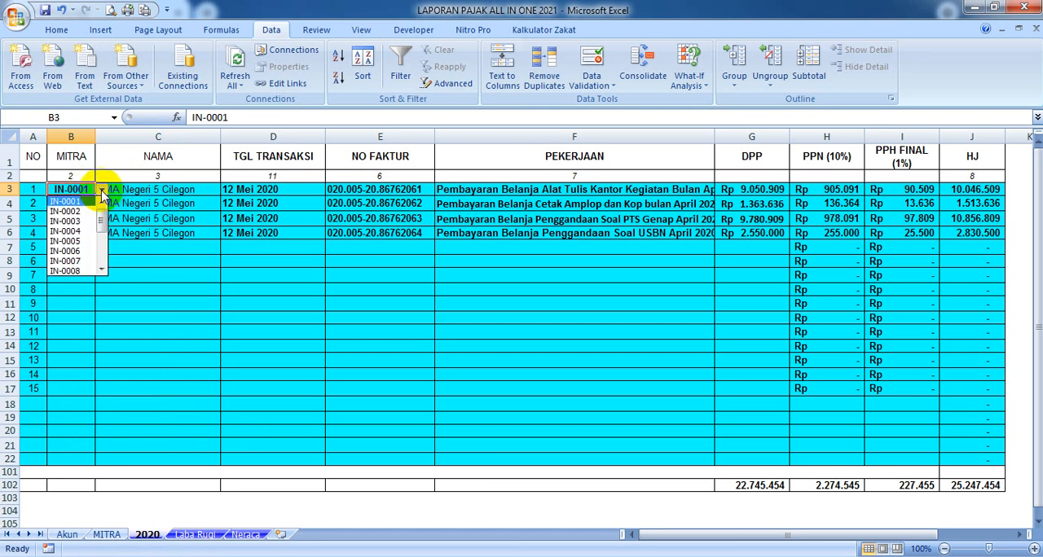
{"action": "left_click_drag", "start_coordinate": [100, 217], "coordinate": [107, 195]}
{"action": "left_click", "coordinate": [103, 189]}
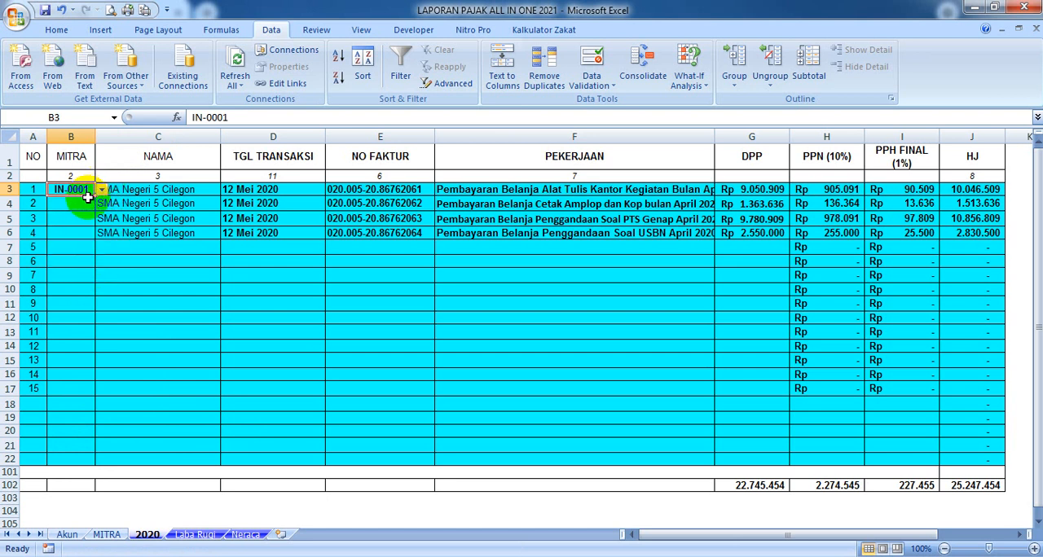
Examine the NAMA, TGL TRANSAKSI, NO FAKTUR and PEKERJAAN entries of the existing transactions
{"action": "left_click", "coordinate": [131, 191]}
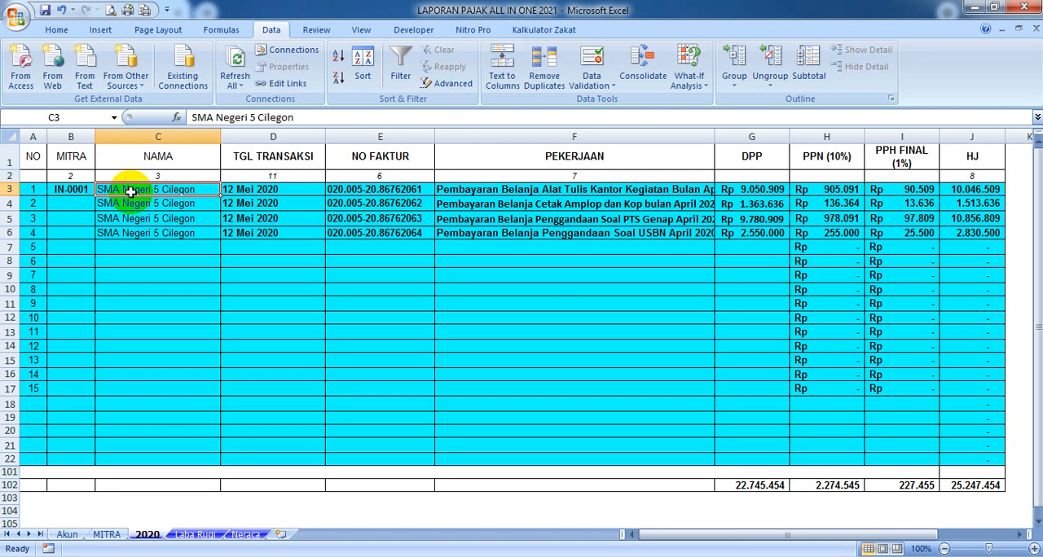
{"action": "left_click", "coordinate": [242, 191]}
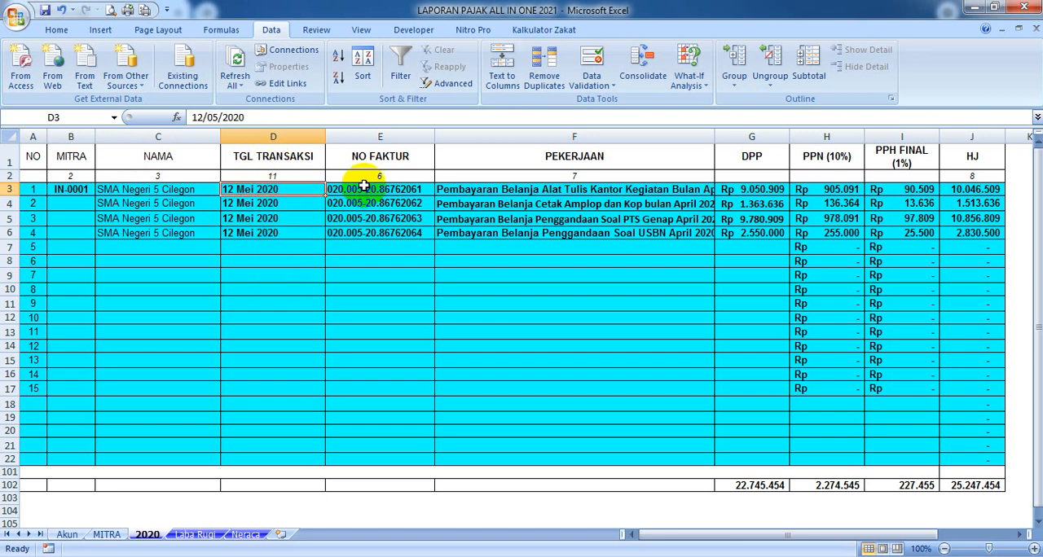
{"action": "left_click_drag", "start_coordinate": [363, 190], "coordinate": [363, 234]}
{"action": "left_click_drag", "start_coordinate": [440, 189], "coordinate": [472, 219]}
{"action": "left_click_drag", "start_coordinate": [442, 187], "coordinate": [450, 230]}
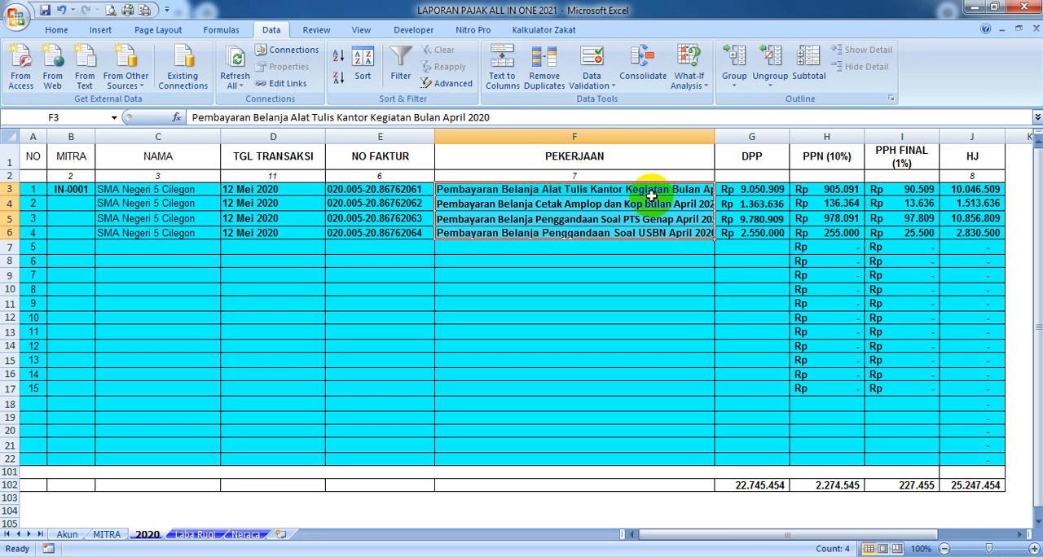
Change the header in F1 to KETERANGAN /PEKERJAAN
{"action": "double_click", "coordinate": [547, 158]}
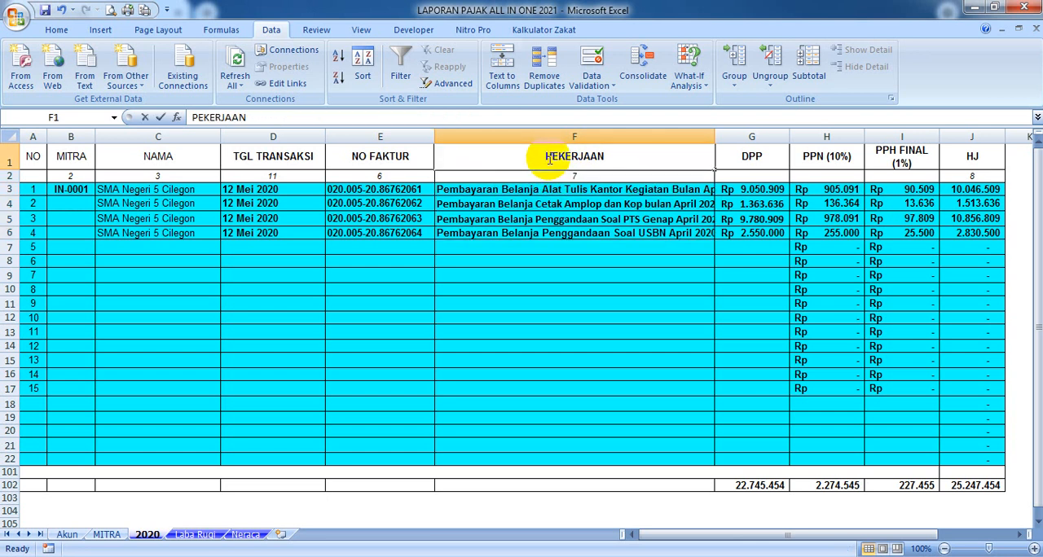
{"action": "type", "text": "KETERANGAN "}
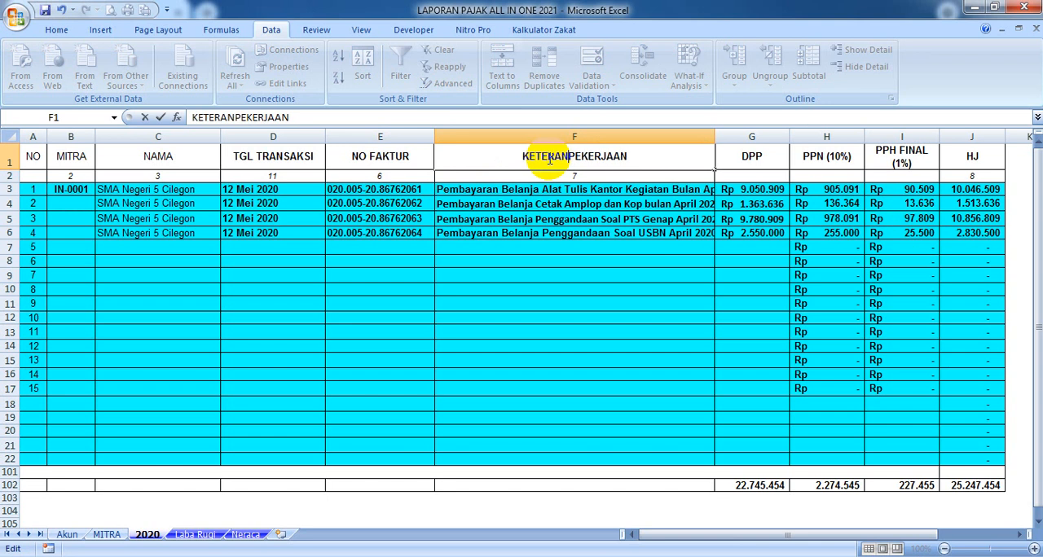
{"action": "type", "text": "/"}
{"action": "key", "text": "Tab"}
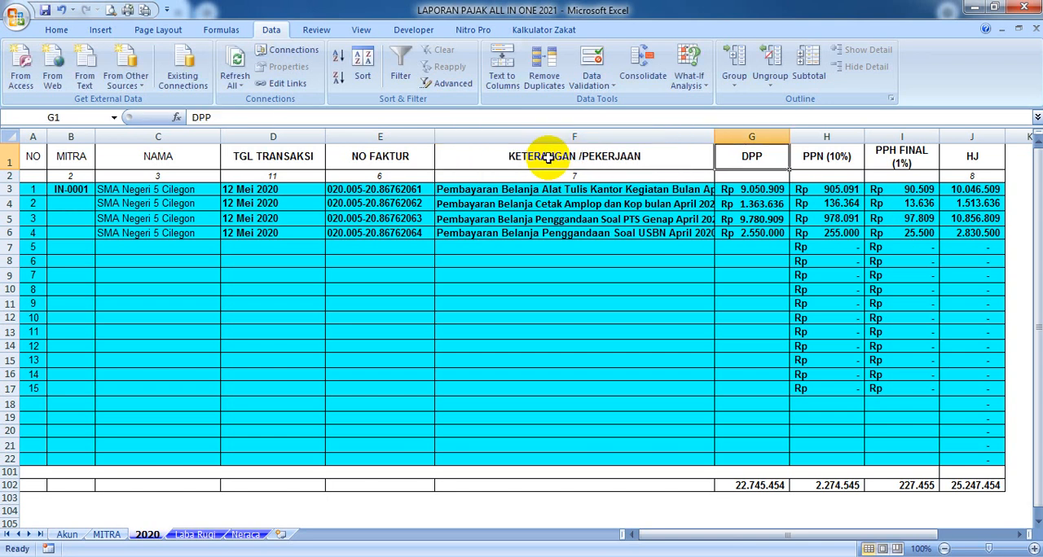
Shorten the description in F3 to "Pembayaran Belanja Alat Tulis Kantor" and in F4 to "Pembayaran Belanja Cetak Amplop dan Kop"
{"action": "left_click", "coordinate": [631, 193]}
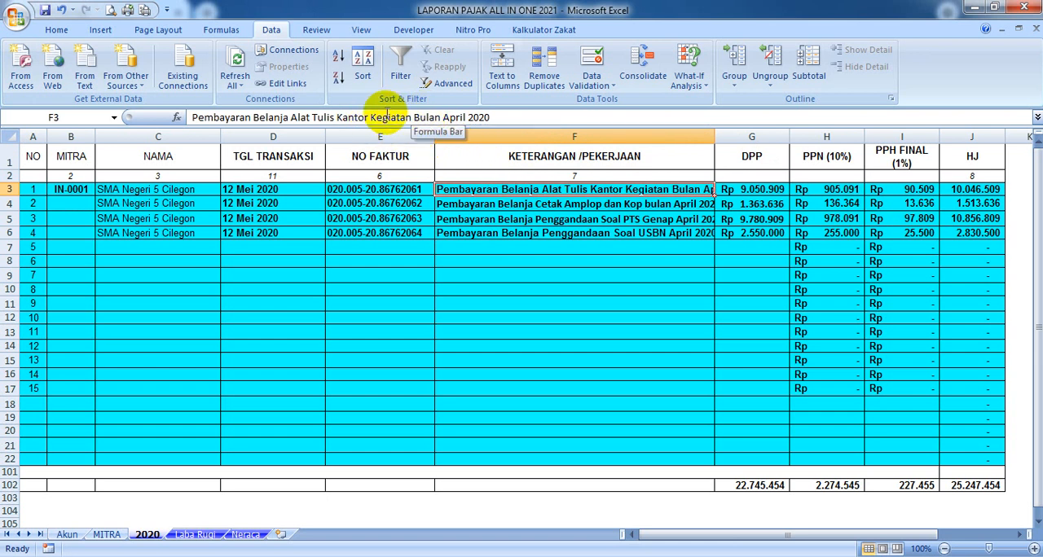
{"action": "left_click_drag", "start_coordinate": [373, 117], "coordinate": [627, 124]}
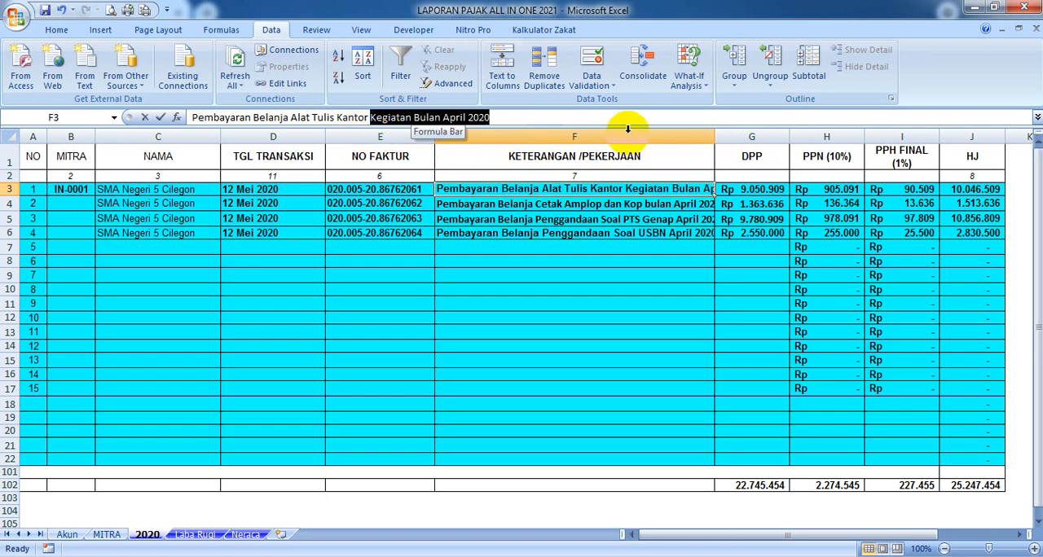
{"action": "key", "text": "Delete"}
{"action": "key", "text": "Return"}
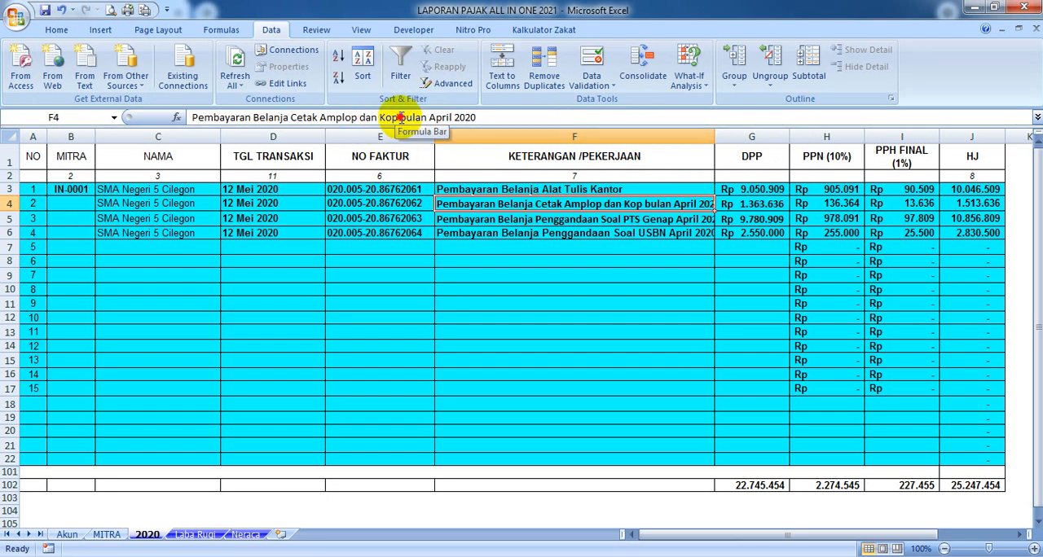
{"action": "left_click_drag", "start_coordinate": [400, 117], "coordinate": [485, 119]}
{"action": "key", "text": "Delete"}
{"action": "key", "text": "Return"}
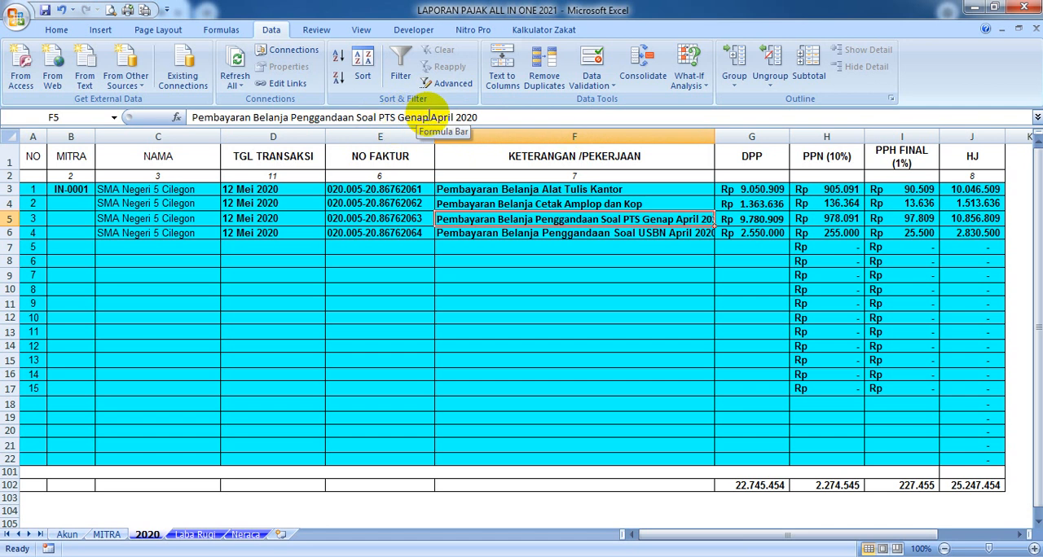
Remove "April 2020" from the descriptions in F5 and F6, and narrow column F to fit the shortened text
{"action": "left_click_drag", "start_coordinate": [429, 117], "coordinate": [478, 118]}
{"action": "key", "text": "Delete"}
{"action": "key", "text": "Return"}
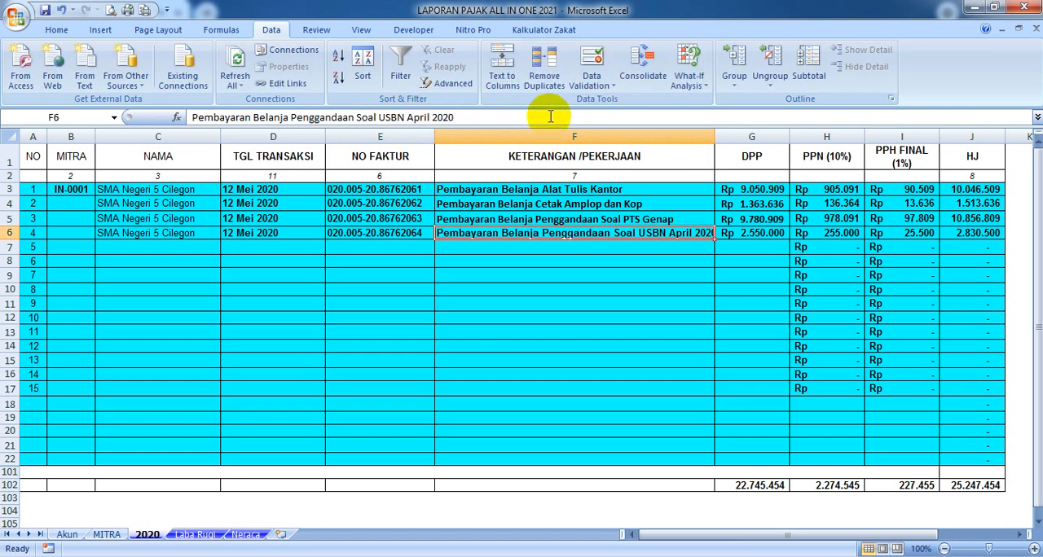
{"action": "left_click_drag", "start_coordinate": [407, 117], "coordinate": [565, 116]}
{"action": "key", "text": "Delete"}
{"action": "key", "text": "Return"}
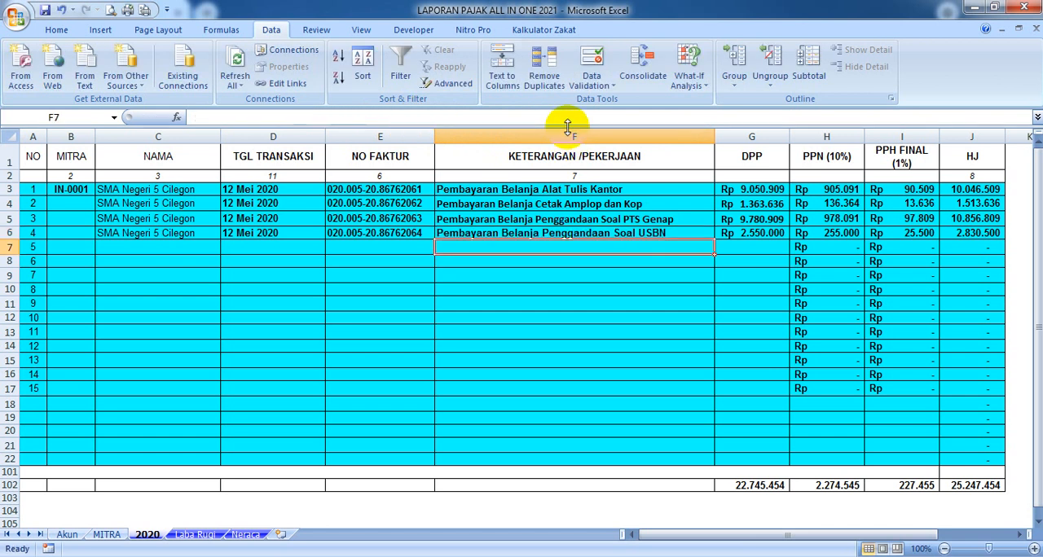
{"action": "left_click_drag", "start_coordinate": [714, 137], "coordinate": [681, 137]}
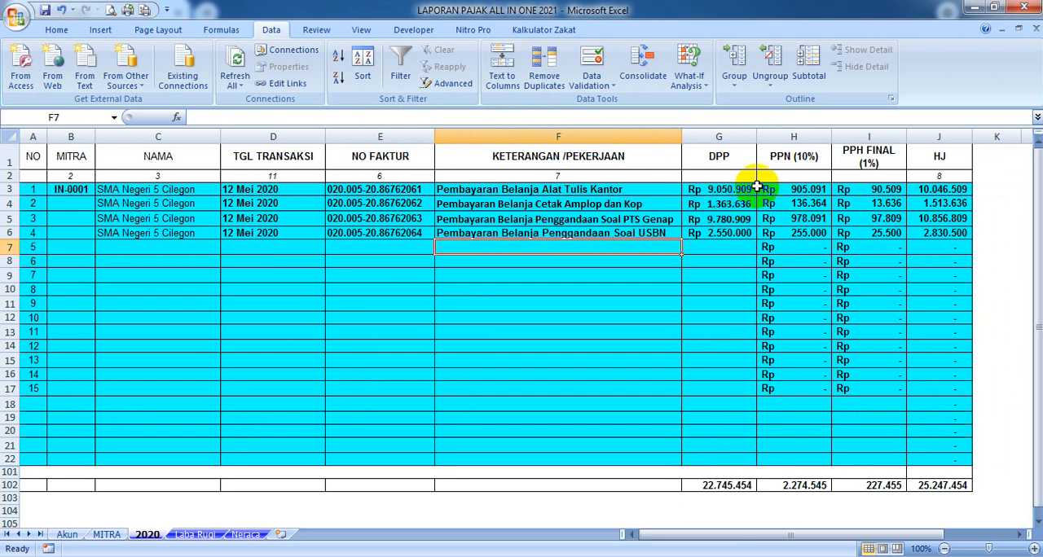
Examine the DPP amounts in G3, G4 and G5
{"action": "left_click", "coordinate": [716, 188]}
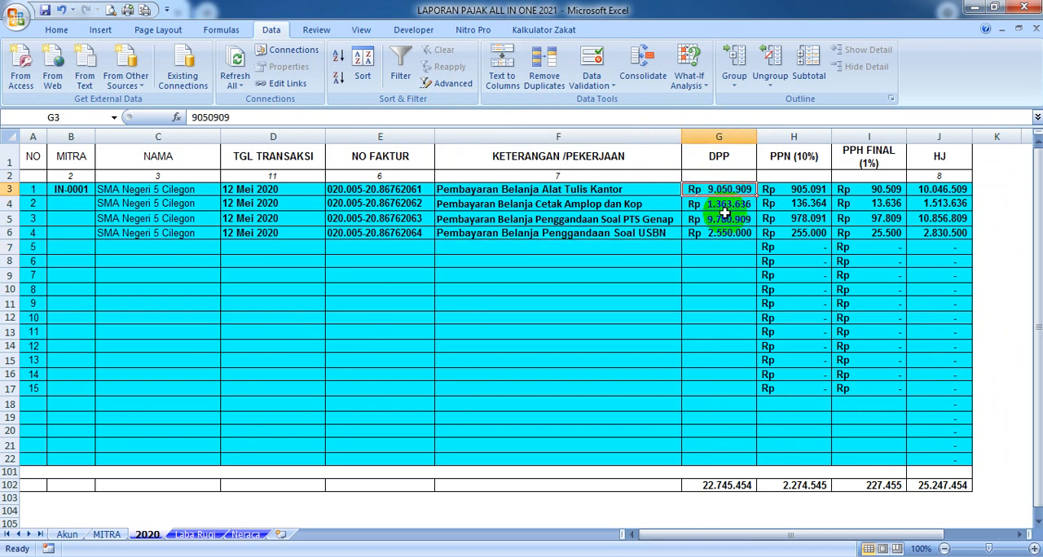
{"action": "left_click", "coordinate": [727, 203]}
{"action": "left_click", "coordinate": [722, 220]}
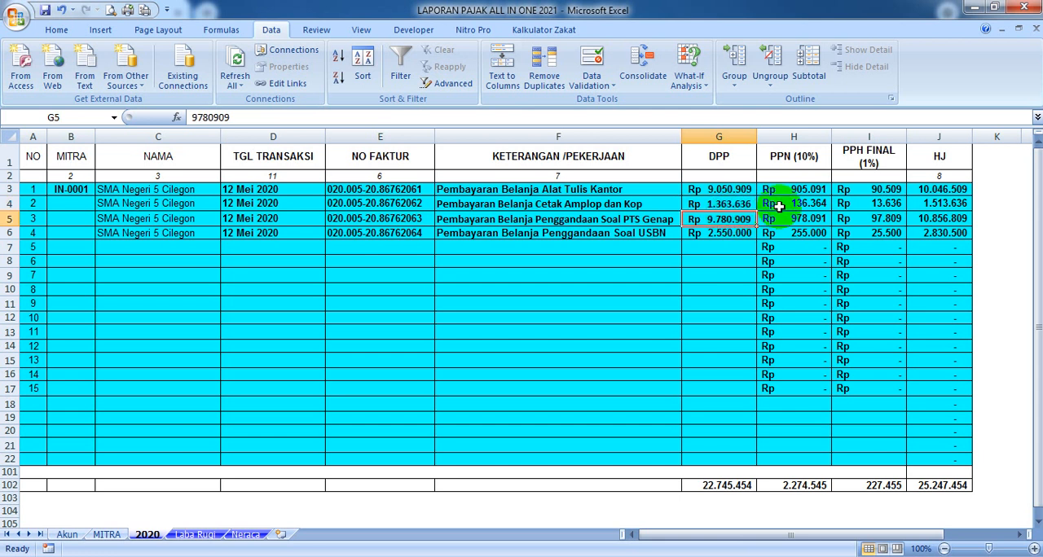
Enter the formula +G3*10% in H3 and copy it down the PPN (10%) column
{"action": "left_click", "coordinate": [784, 189]}
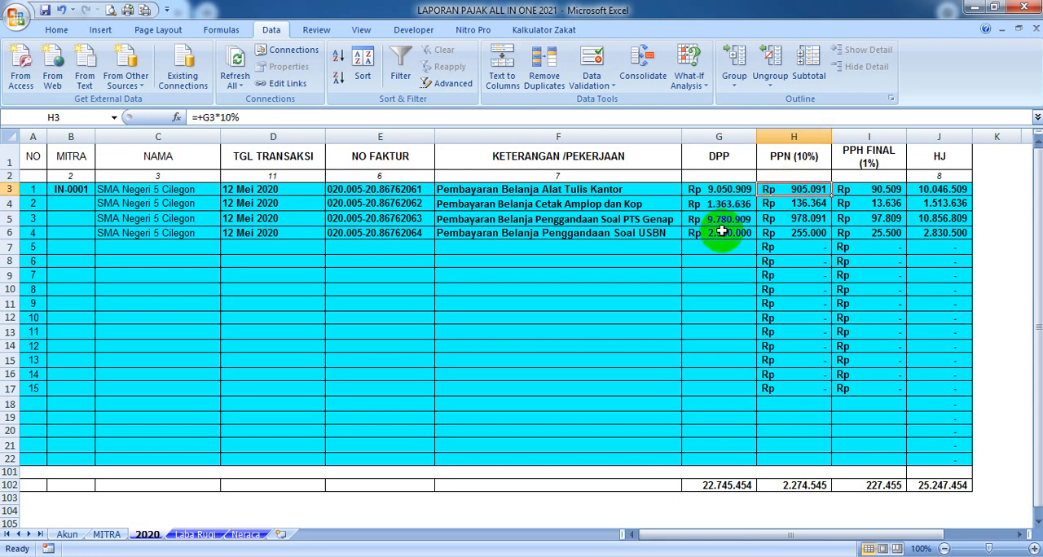
{"action": "type", "text": "*"}
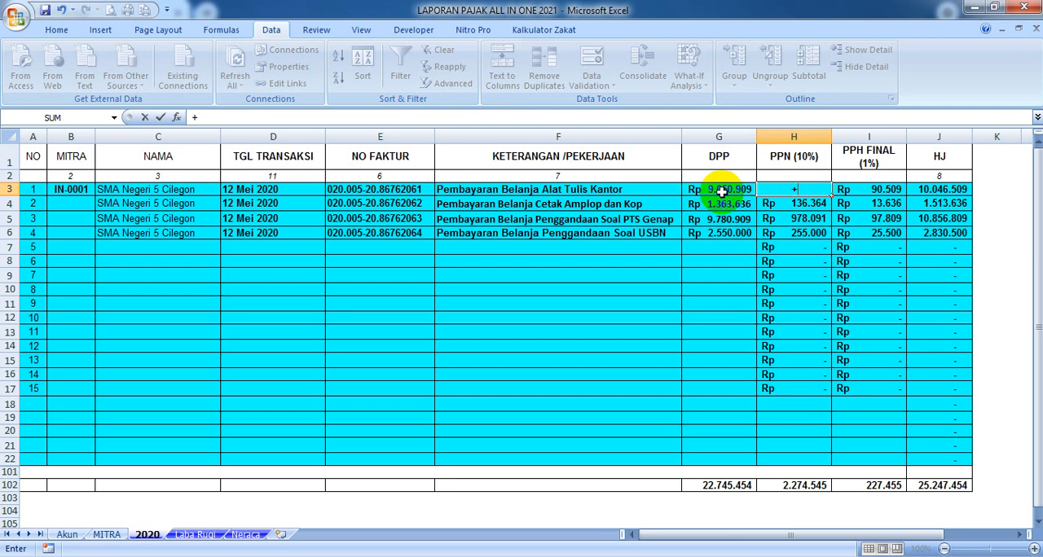
{"action": "left_click", "coordinate": [722, 192]}
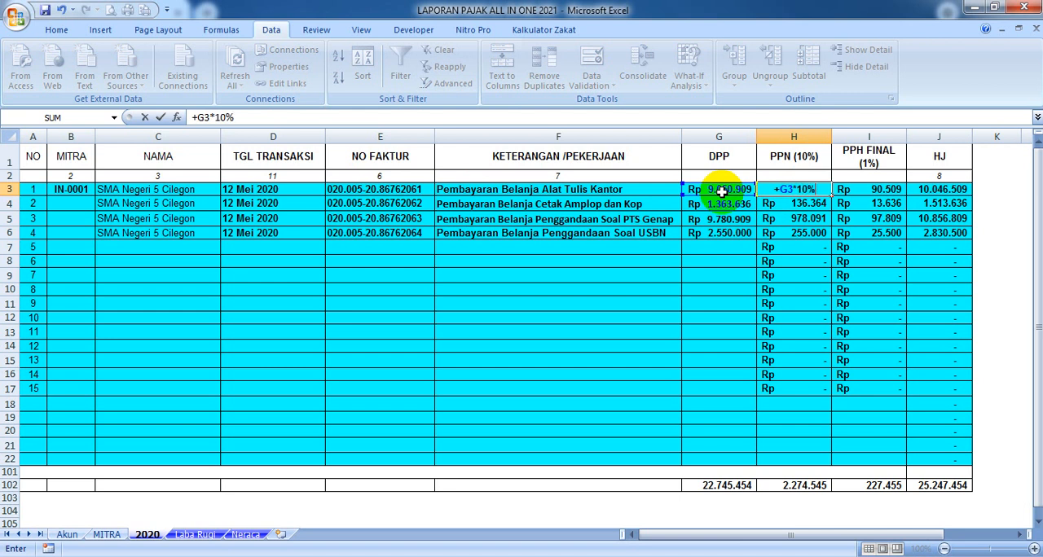
{"action": "key", "text": "Return"}
{"action": "left_click", "coordinate": [778, 190]}
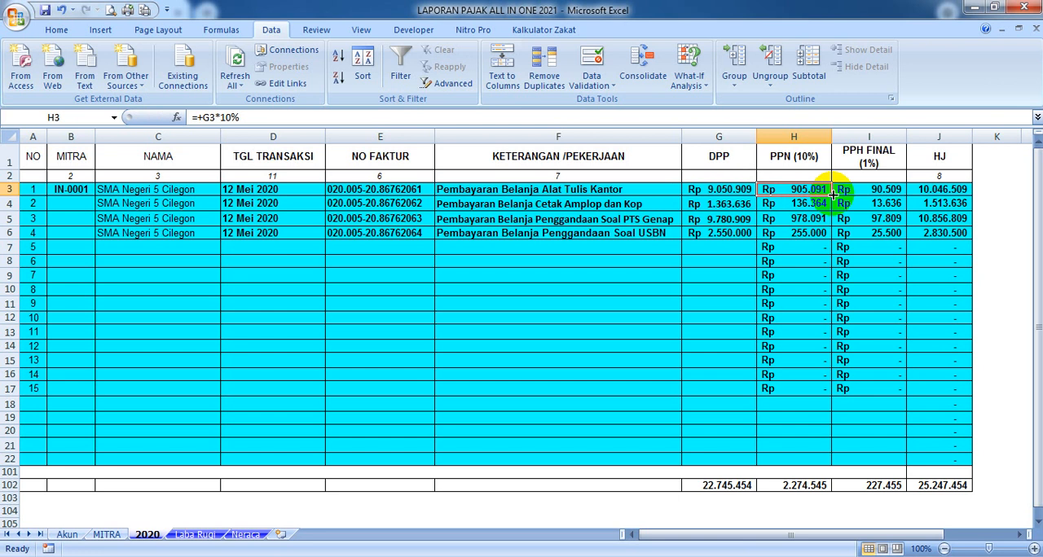
{"action": "left_click_drag", "start_coordinate": [835, 204], "coordinate": [840, 217]}
{"action": "left_click", "coordinate": [812, 190]}
{"action": "double_click", "coordinate": [832, 193]}
Examine the PPH FINAL formula in I3 and the HJ sum formula in J3
{"action": "left_click", "coordinate": [865, 190]}
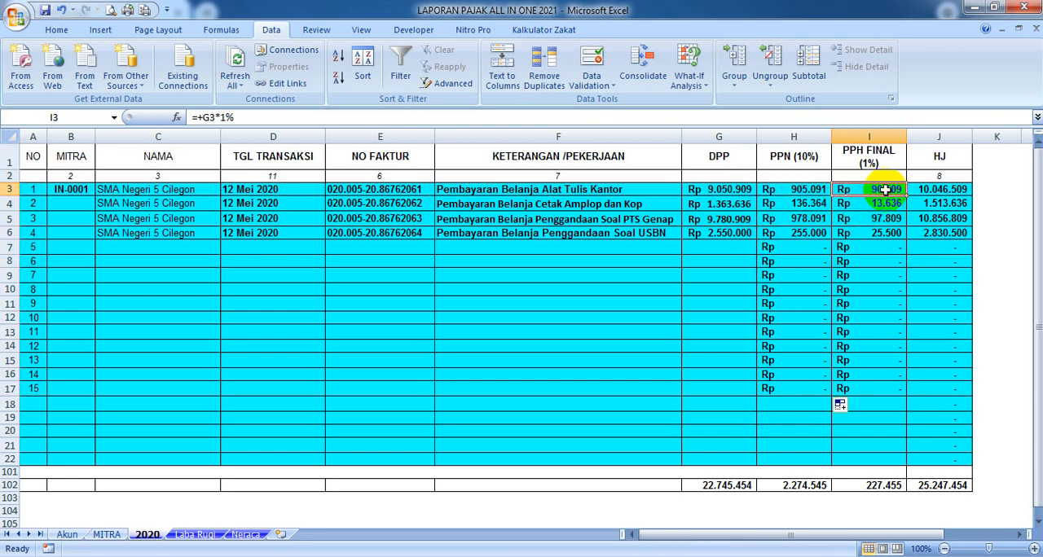
{"action": "left_click", "coordinate": [247, 117]}
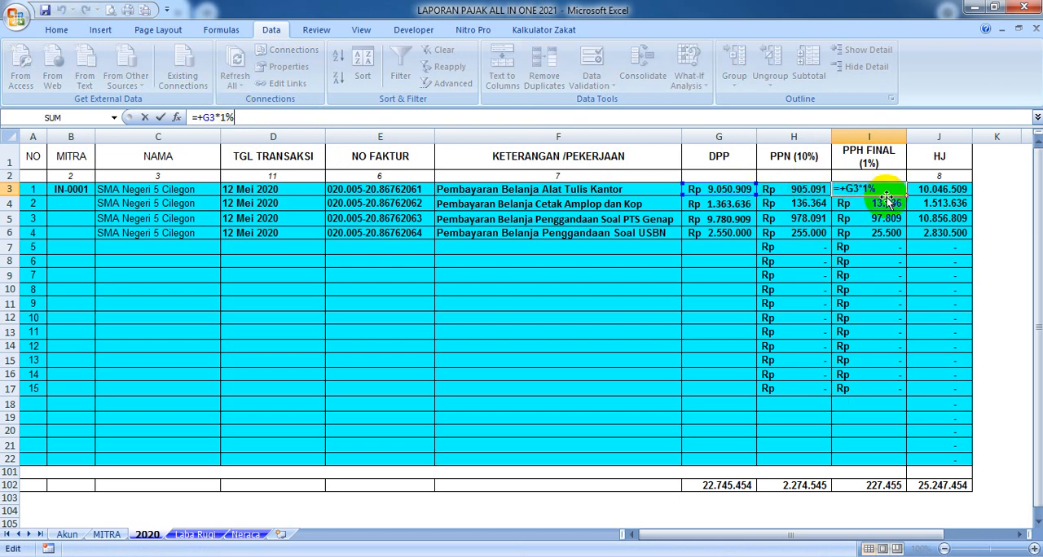
{"action": "key", "text": "Tab"}
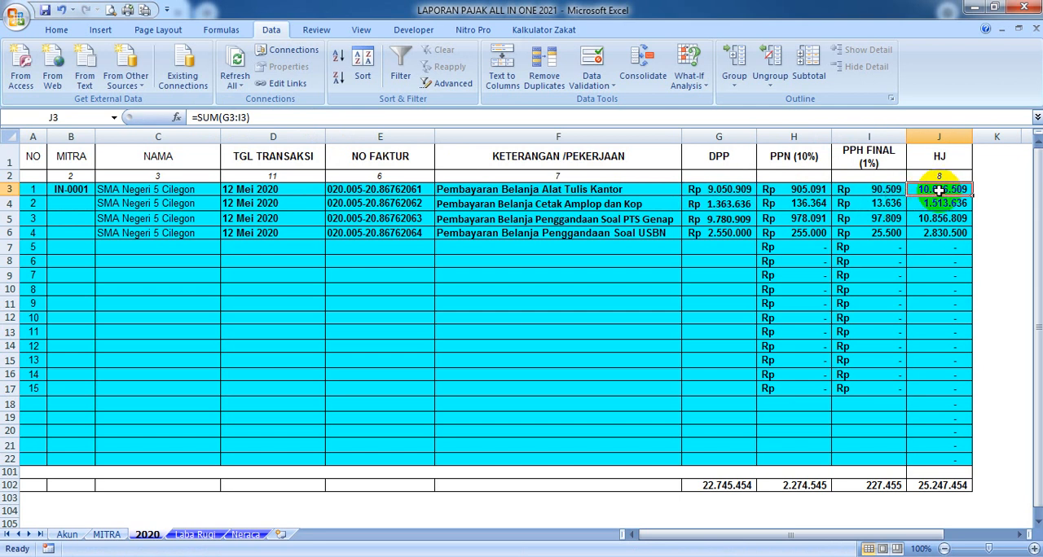
{"action": "left_click", "coordinate": [261, 117]}
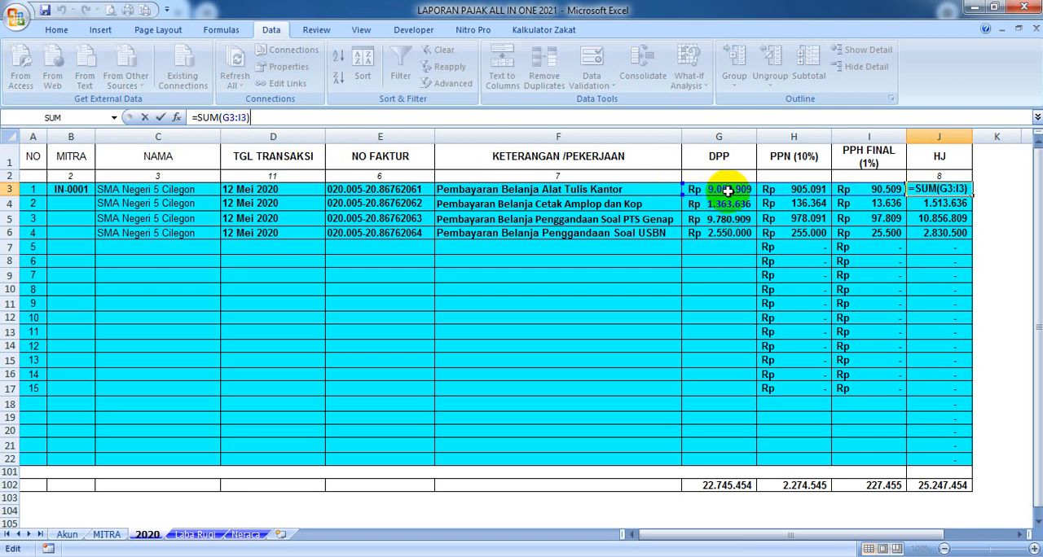
{"action": "key", "text": "Tab"}
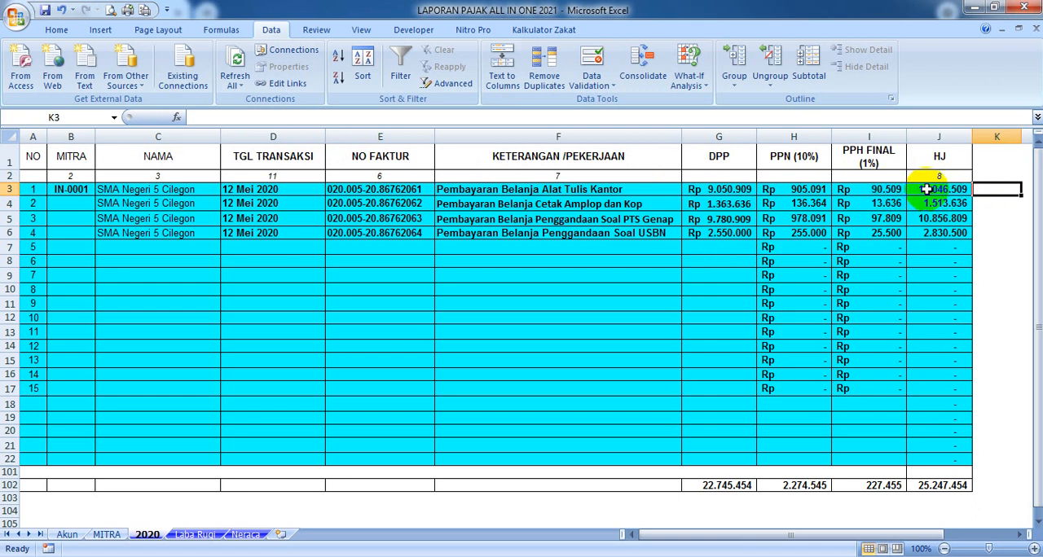
Copy the HJ formula =SUM(G3:I3) from J3 down to J22
{"action": "left_click", "coordinate": [732, 192]}
{"action": "left_click", "coordinate": [806, 190]}
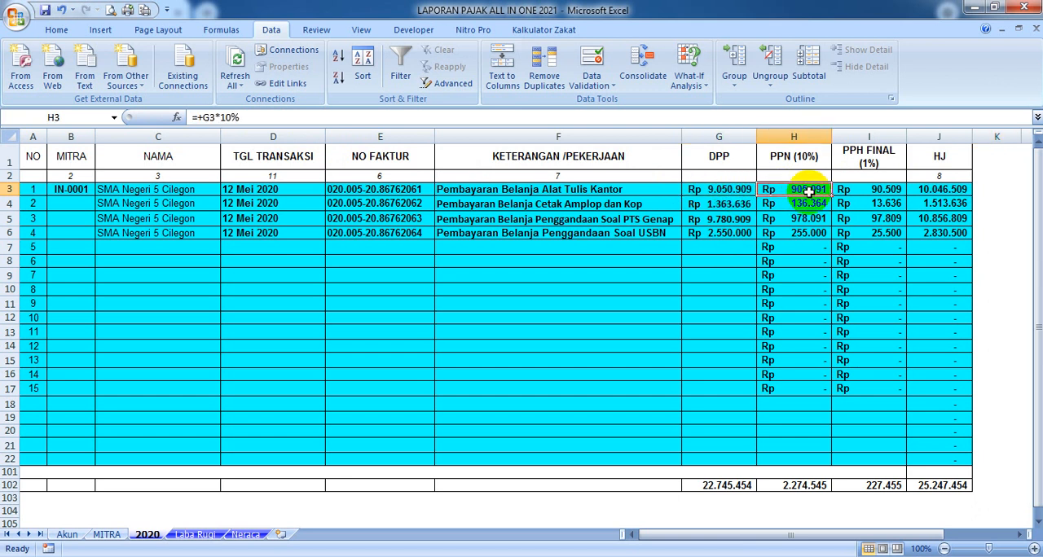
{"action": "left_click", "coordinate": [939, 189]}
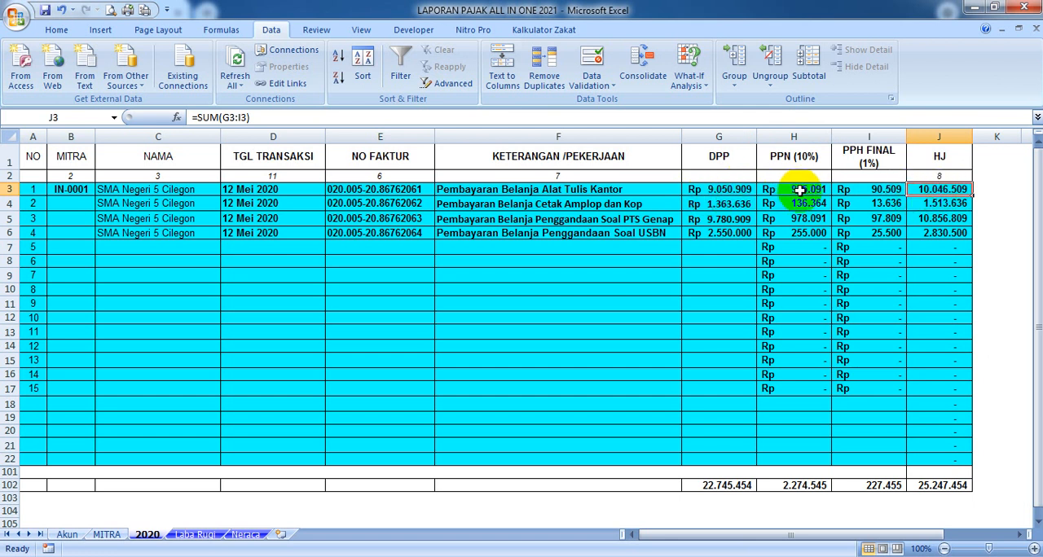
{"action": "double_click", "coordinate": [972, 196]}
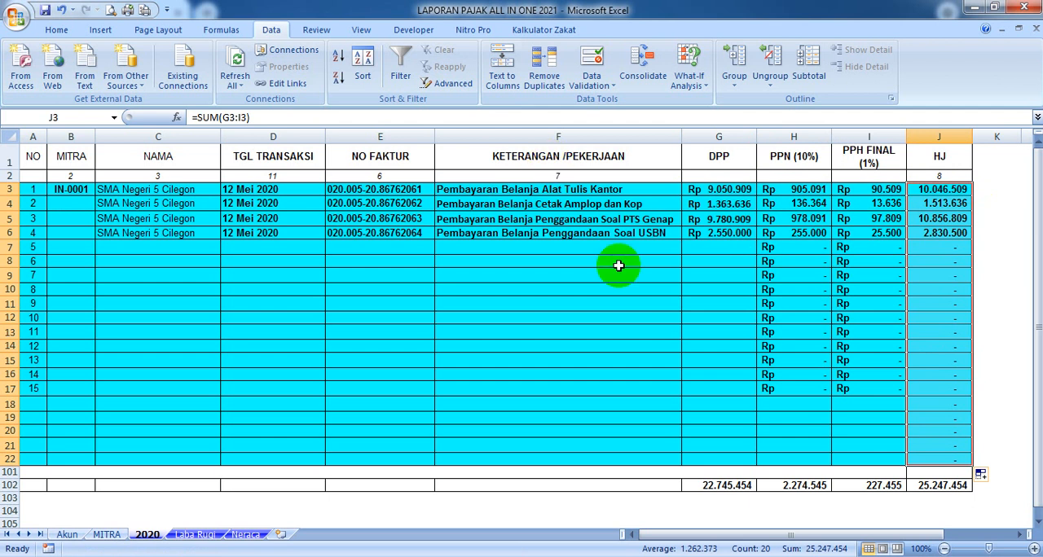
Apply the Currency format to the HJ amounts in J3:J22 and align them left
{"action": "left_click", "coordinate": [51, 29]}
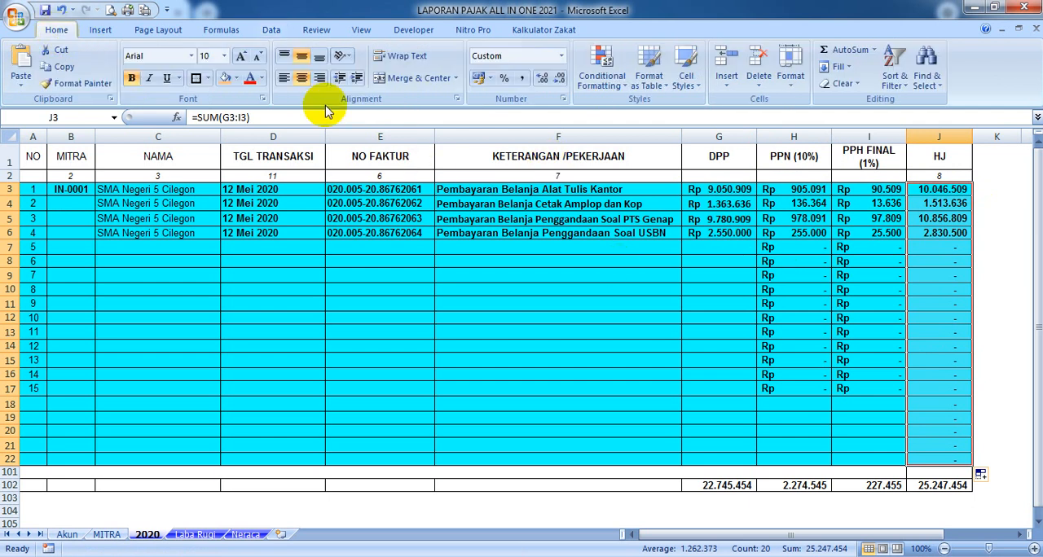
{"action": "left_click", "coordinate": [560, 55]}
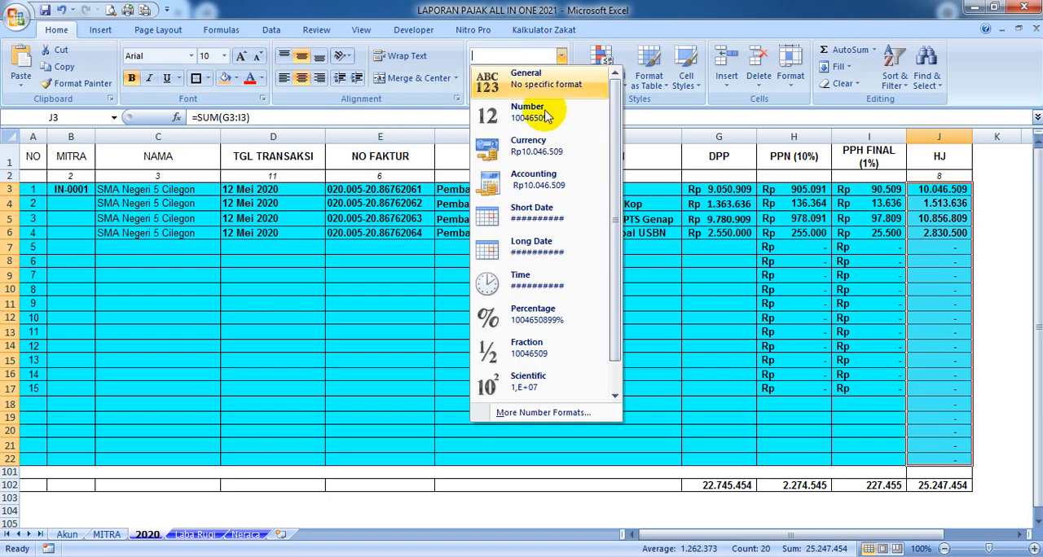
{"action": "left_click", "coordinate": [543, 153]}
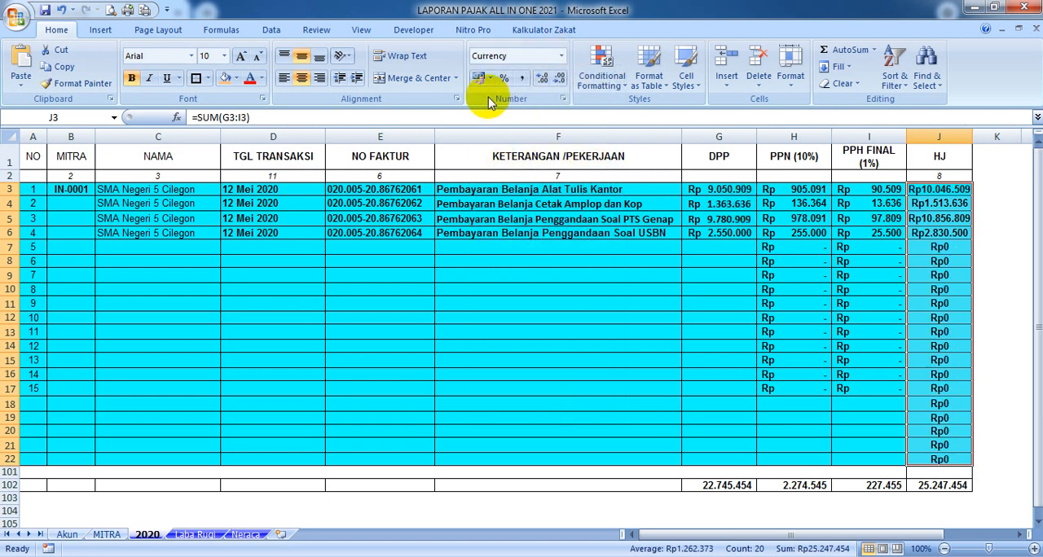
{"action": "left_click", "coordinate": [283, 79]}
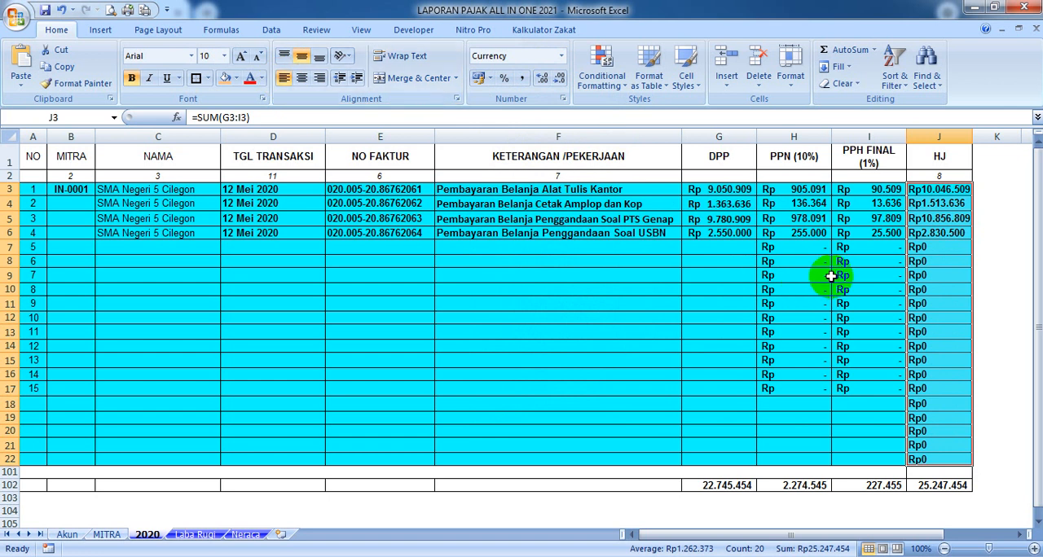
Change the number format of J3:J22 to Accounting and widen column J to fit the amounts
{"action": "left_click", "coordinate": [561, 58]}
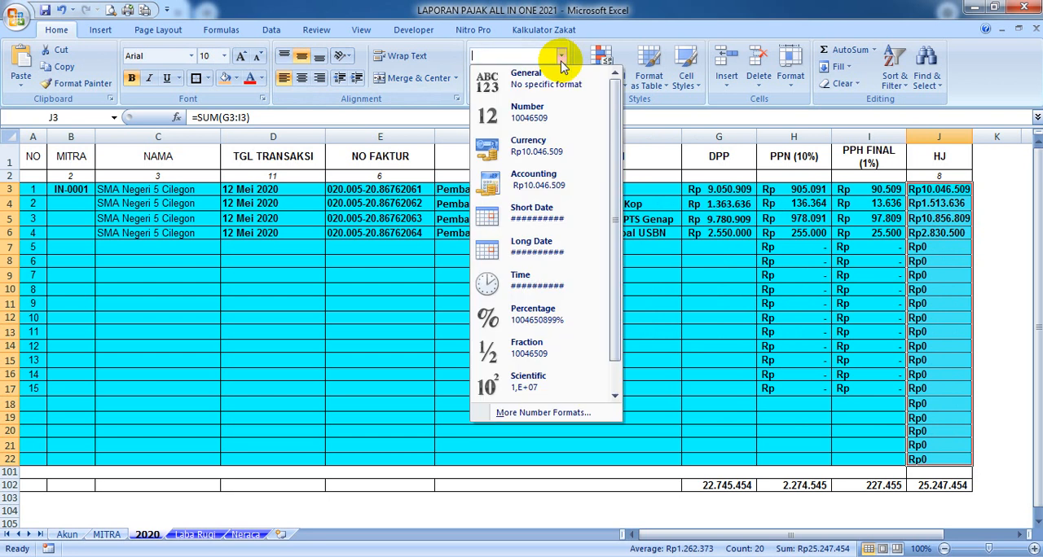
{"action": "left_click", "coordinate": [540, 176]}
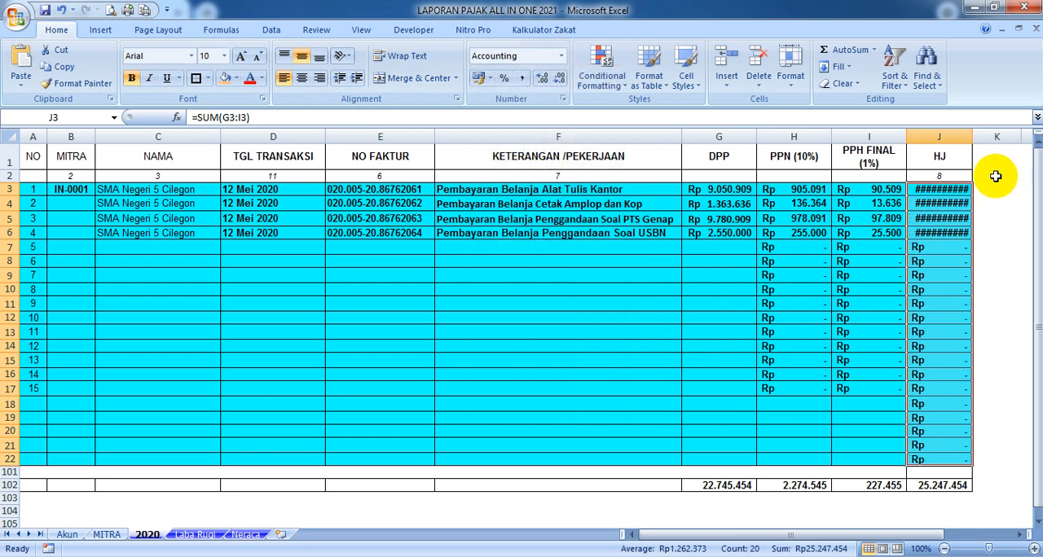
{"action": "left_click_drag", "start_coordinate": [971, 136], "coordinate": [983, 145]}
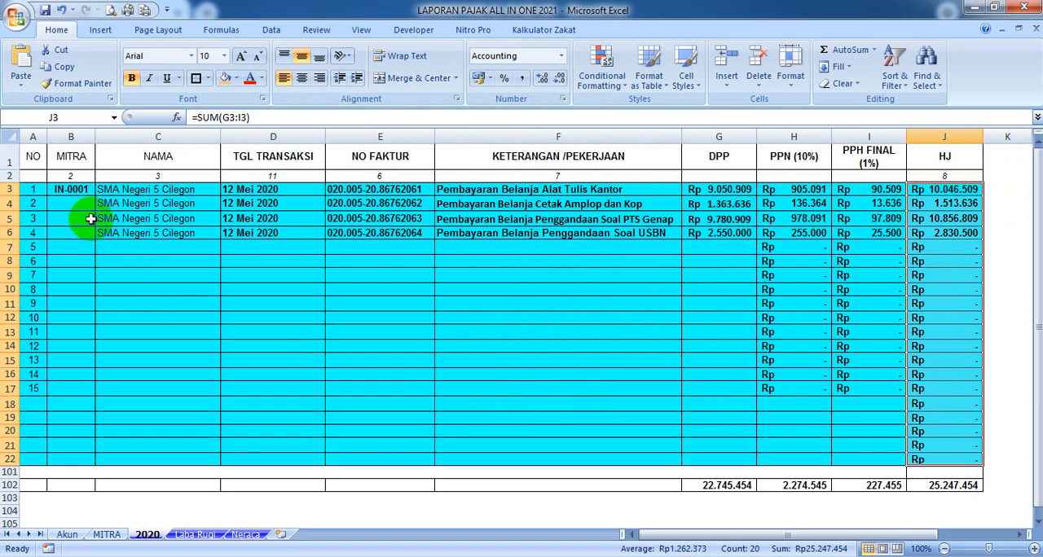
Rename the 2020 sheet as TRANSAKSI
{"action": "double_click", "coordinate": [148, 535]}
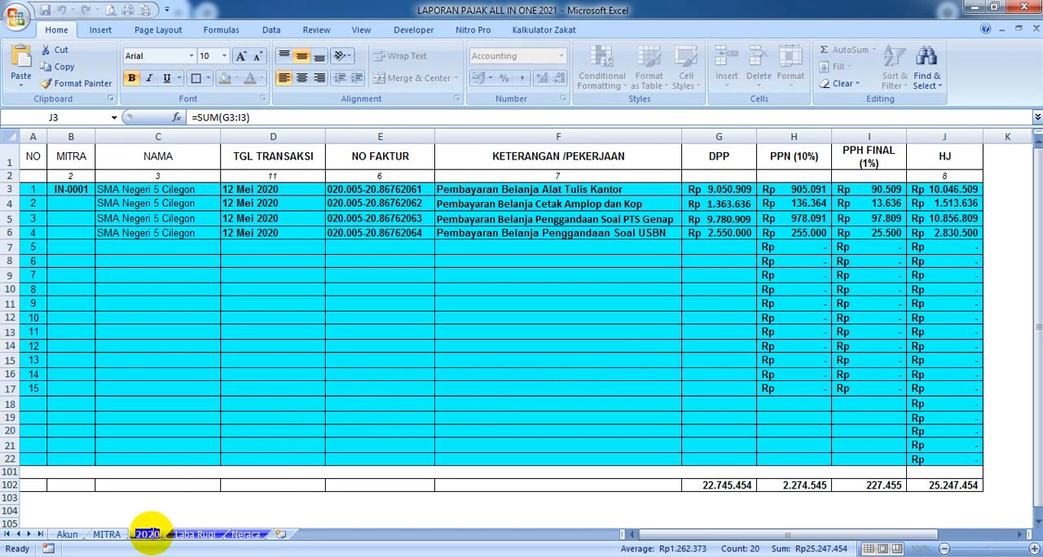
{"action": "type", "text": "TRANSAKSI"}
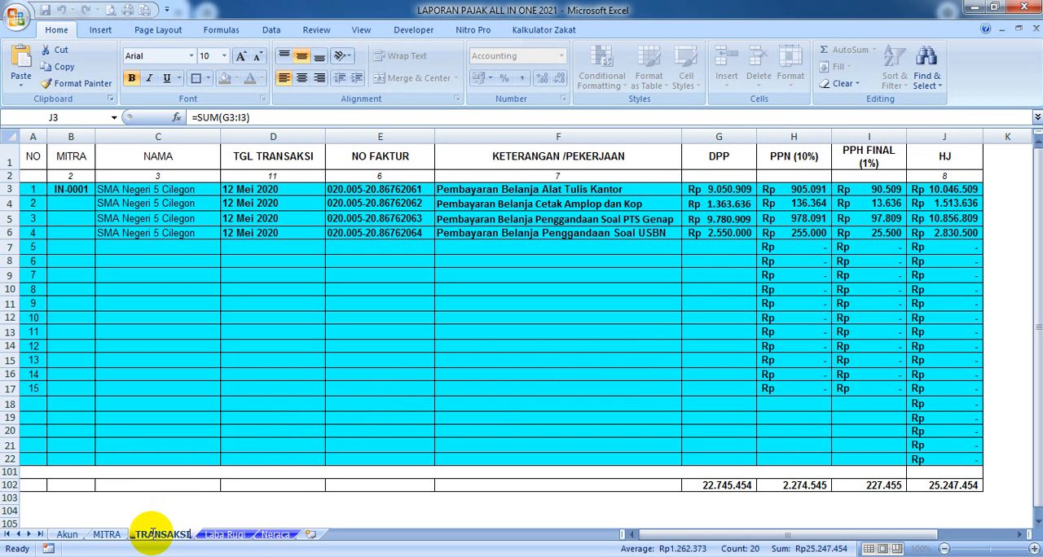
{"action": "left_click", "coordinate": [204, 444]}
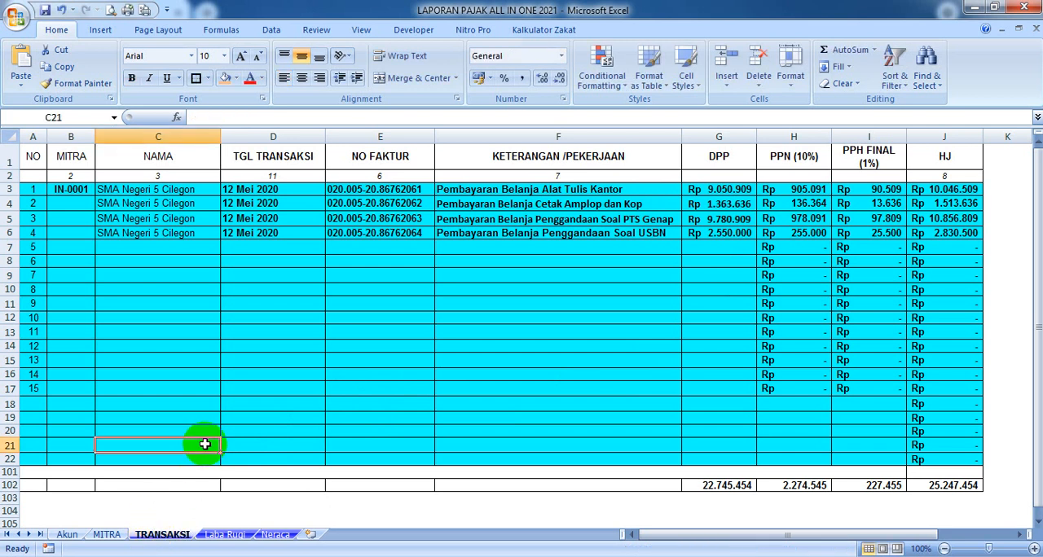
Set the sheet tab color of both Akun and MITRA to the standard purple
{"action": "left_click", "coordinate": [70, 534]}
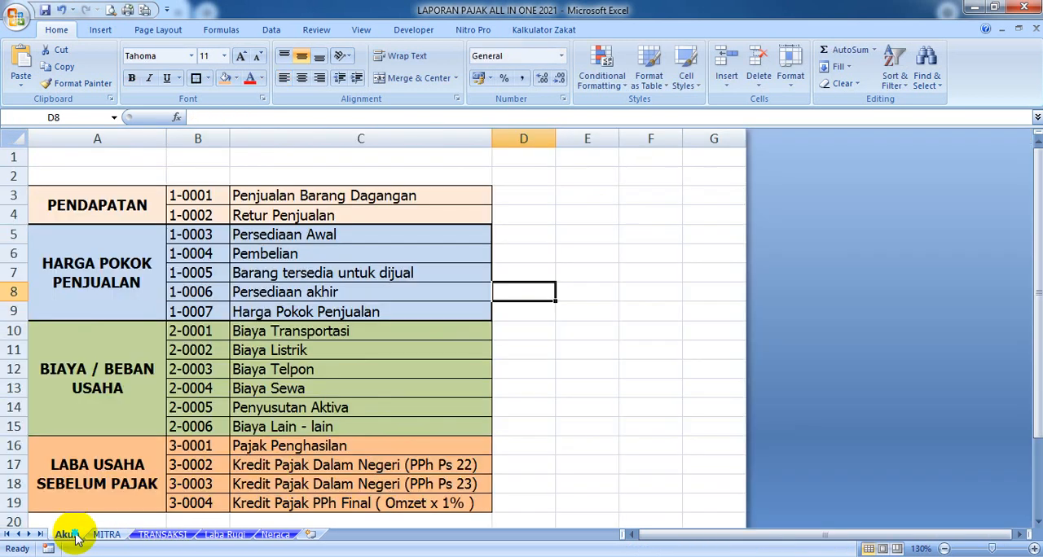
{"action": "right_click", "coordinate": [76, 534]}
{"action": "mouse_move", "coordinate": [114, 470]}
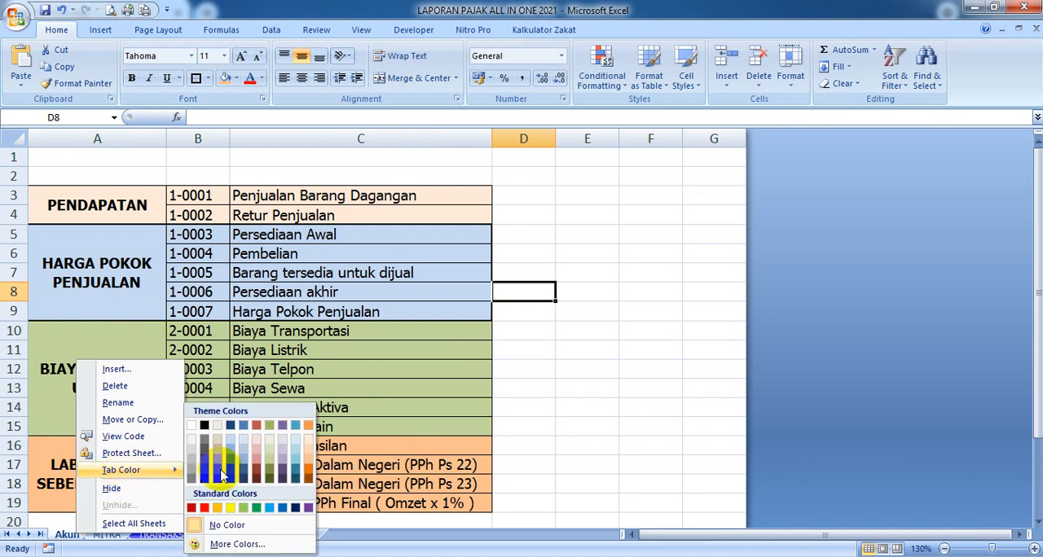
{"action": "left_click", "coordinate": [304, 508]}
{"action": "left_click", "coordinate": [110, 536]}
{"action": "right_click", "coordinate": [109, 535]}
{"action": "mouse_move", "coordinate": [216, 473]}
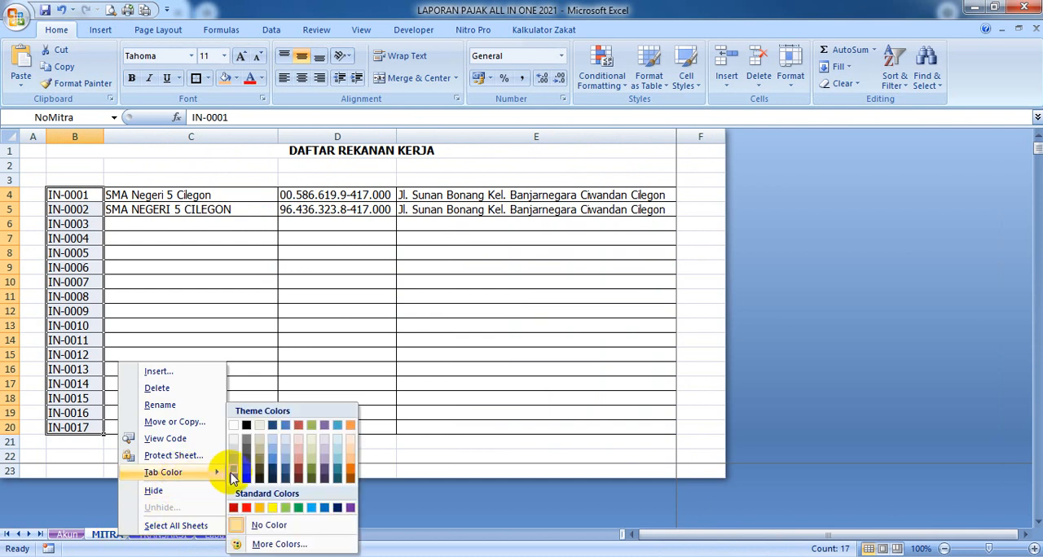
{"action": "left_click", "coordinate": [347, 508]}
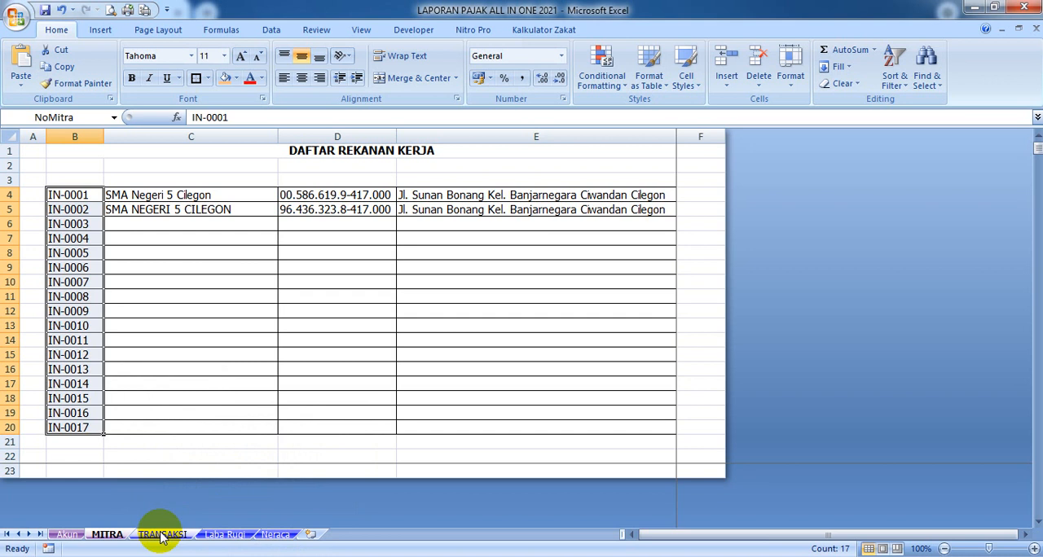
On the Laba Rugi sheet, replace the Penjualan Barang Dagangan label in B6 with a link to Akun!C3
{"action": "left_click", "coordinate": [162, 535]}
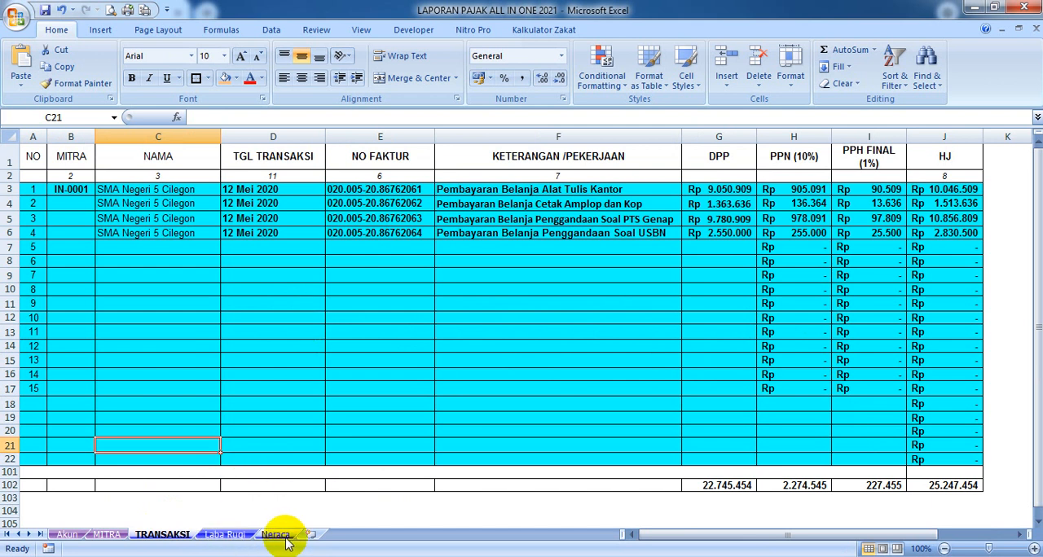
{"action": "left_click", "coordinate": [225, 535]}
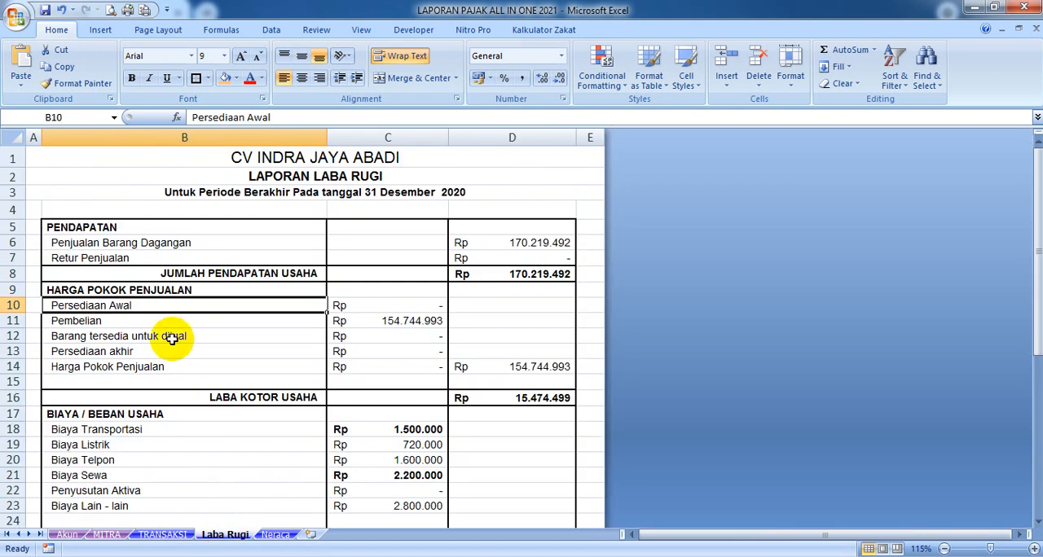
{"action": "left_click", "coordinate": [109, 243]}
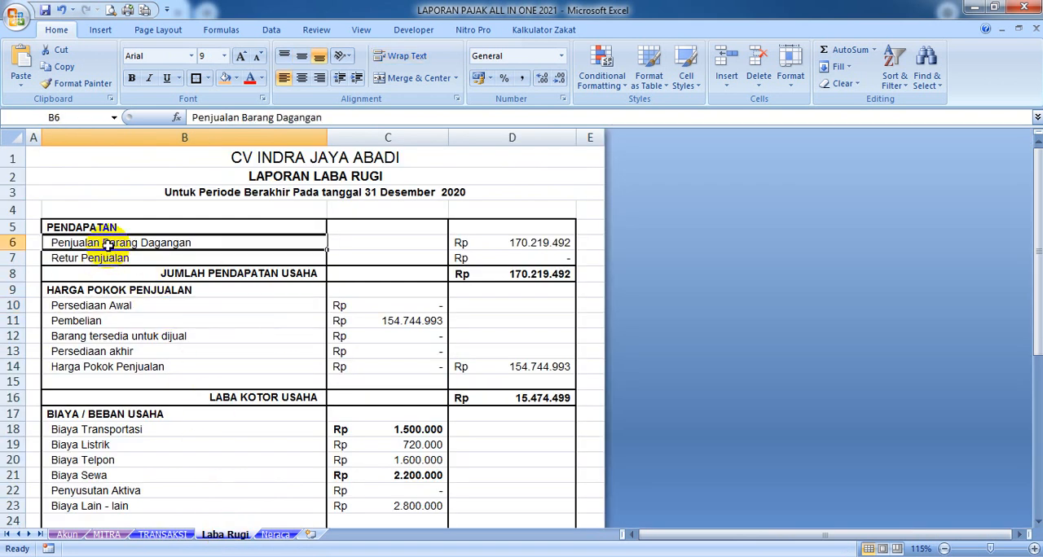
{"action": "type", "text": "+"}
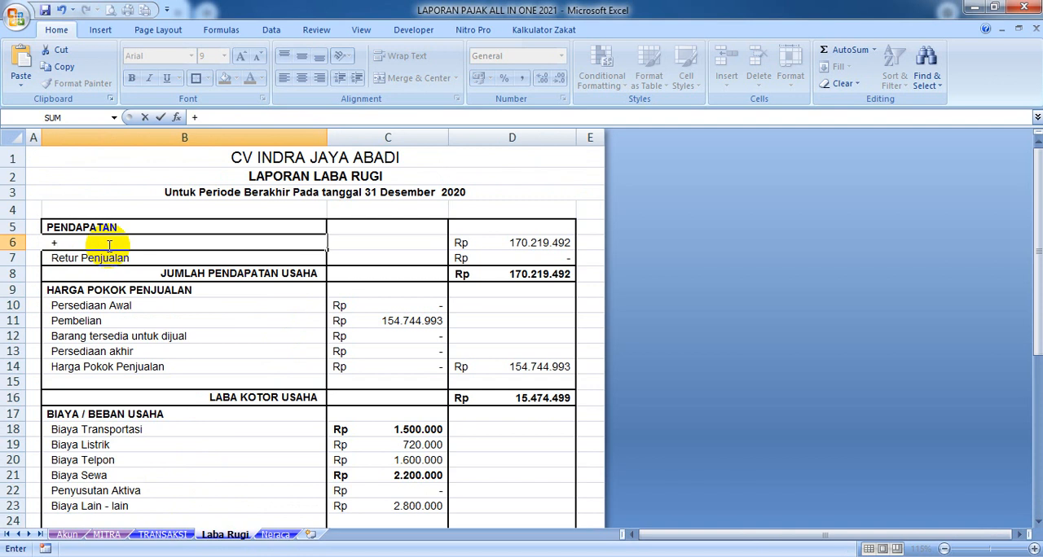
{"action": "key", "text": "Tab"}
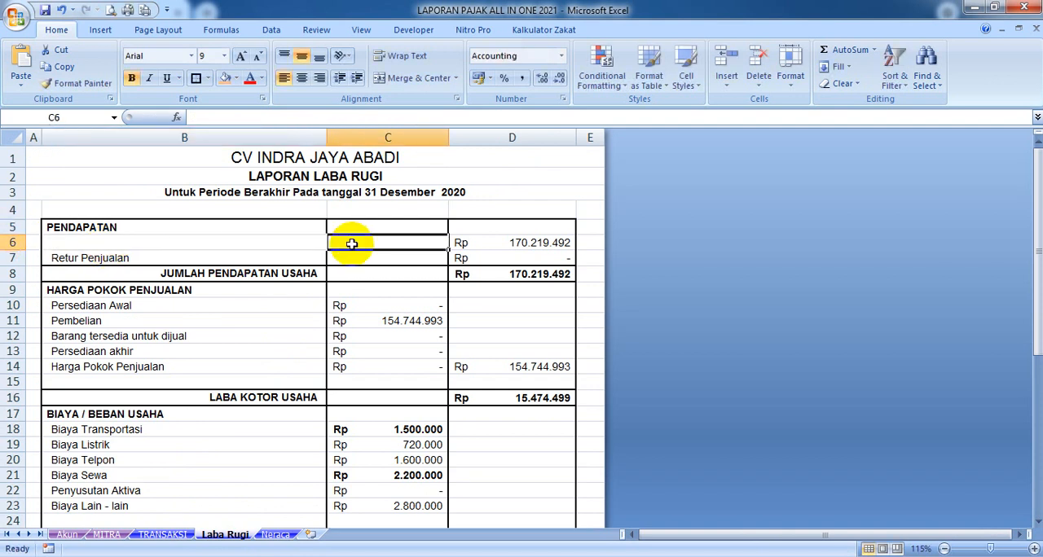
{"action": "left_click", "coordinate": [99, 244]}
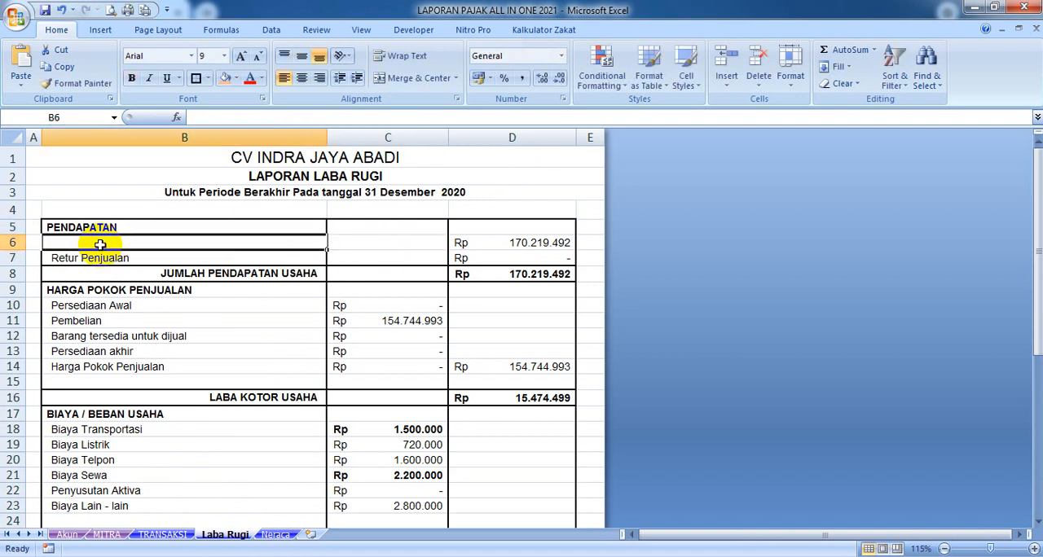
{"action": "type", "text": "+"}
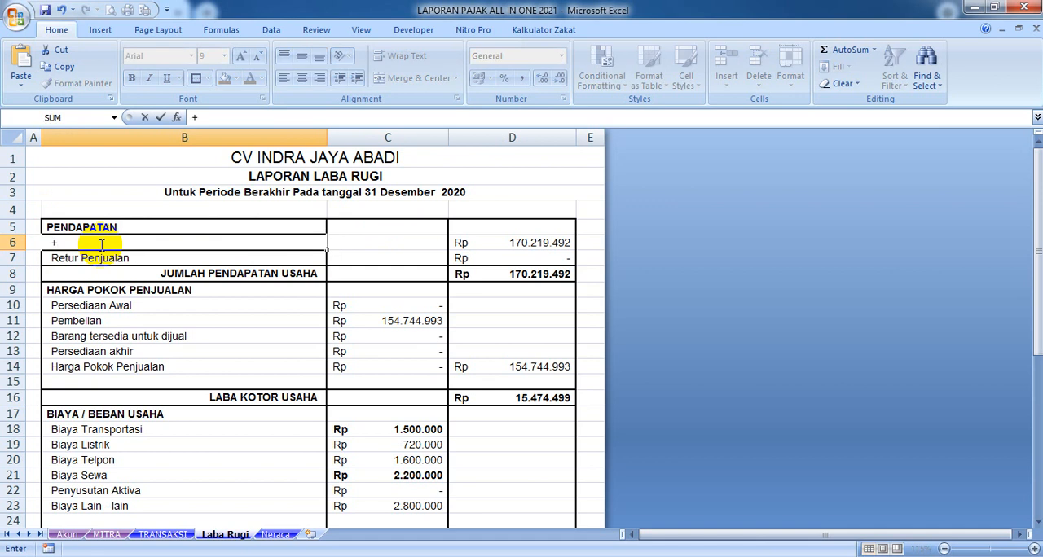
{"action": "left_click", "coordinate": [74, 536]}
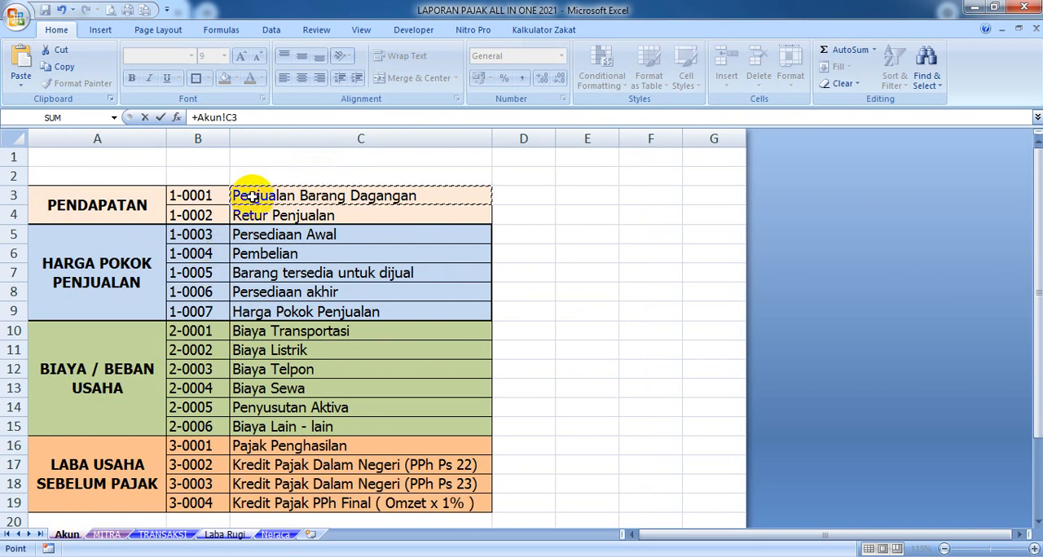
{"action": "key", "text": "Return"}
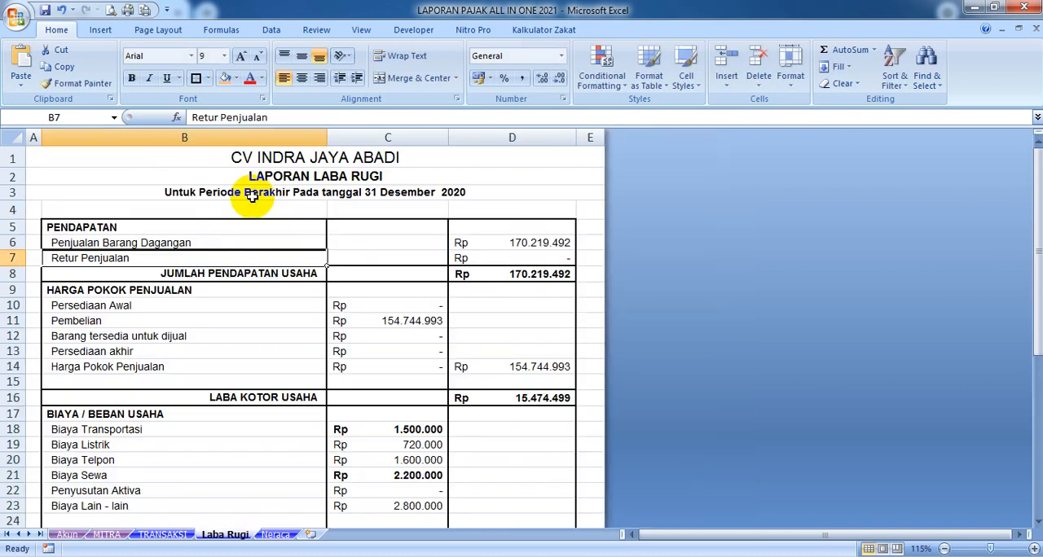
Replace the Retur Penjualan label in B7 with a link to Akun!C4
{"action": "left_click", "coordinate": [139, 243]}
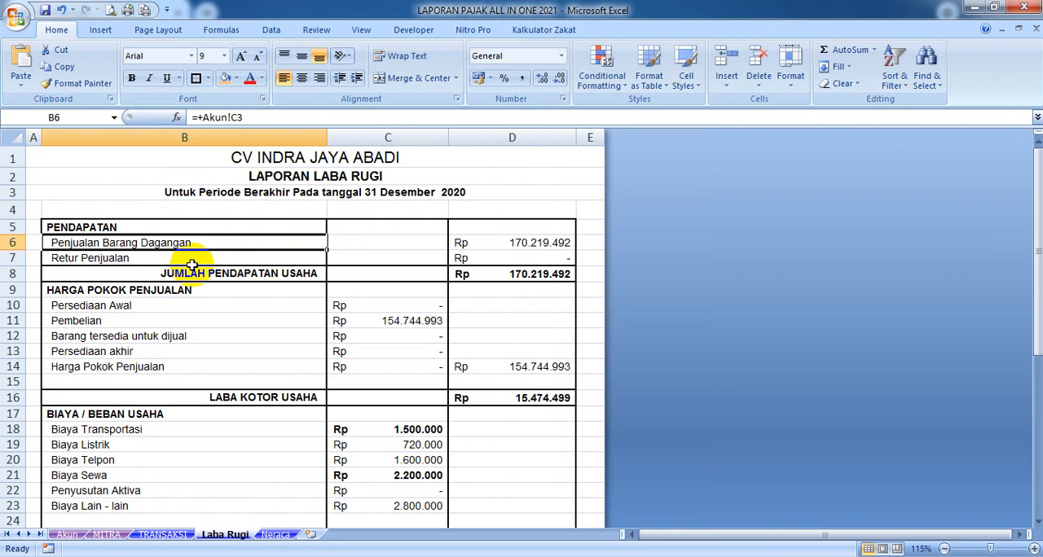
{"action": "left_click", "coordinate": [152, 256]}
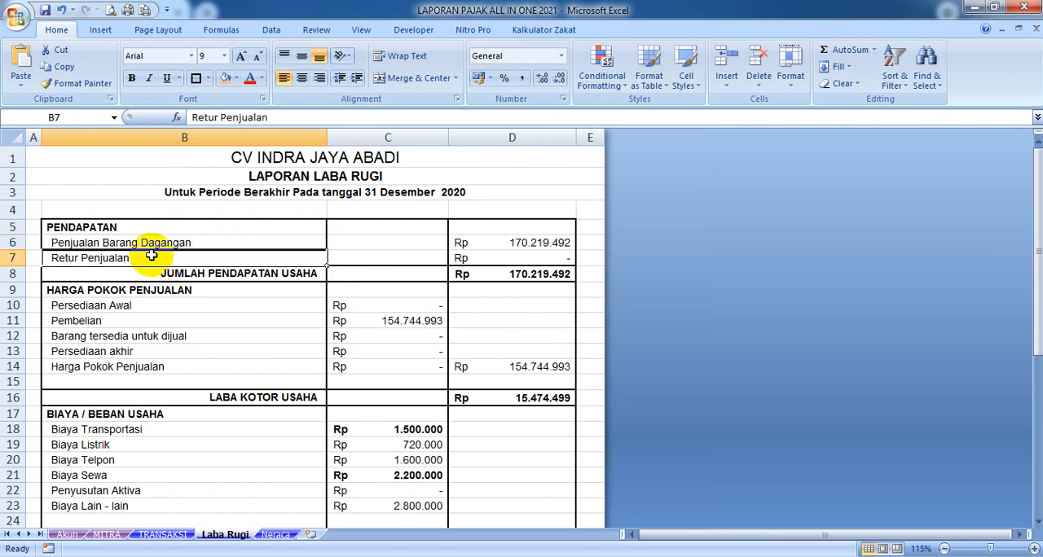
{"action": "type", "text": "+"}
{"action": "left_click", "coordinate": [73, 536]}
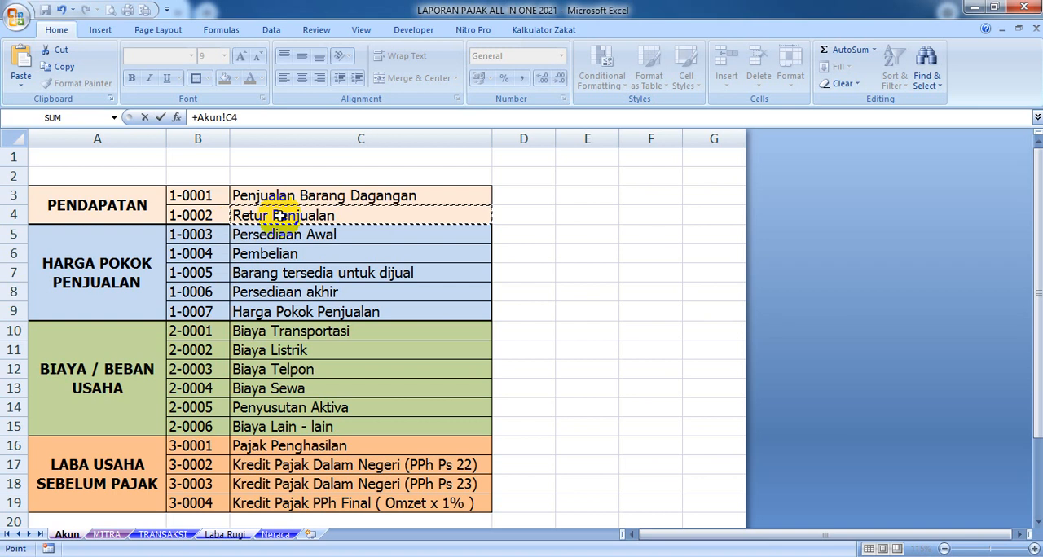
{"action": "key", "text": "Return"}
Replace the Persediaan Awal label in B10 with a link to the matching account name on the Akun sheet
{"action": "left_click", "coordinate": [193, 304]}
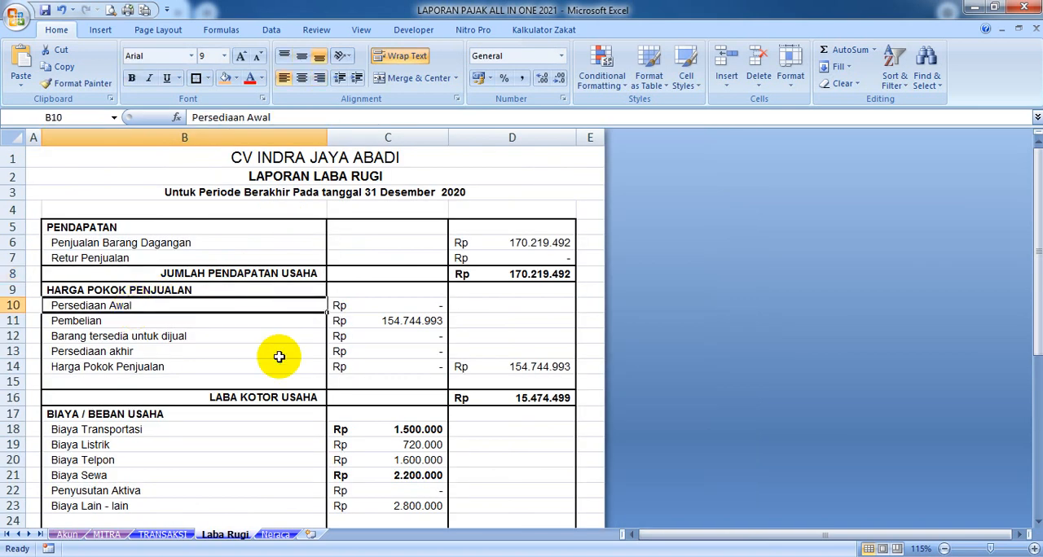
{"action": "type", "text": "+"}
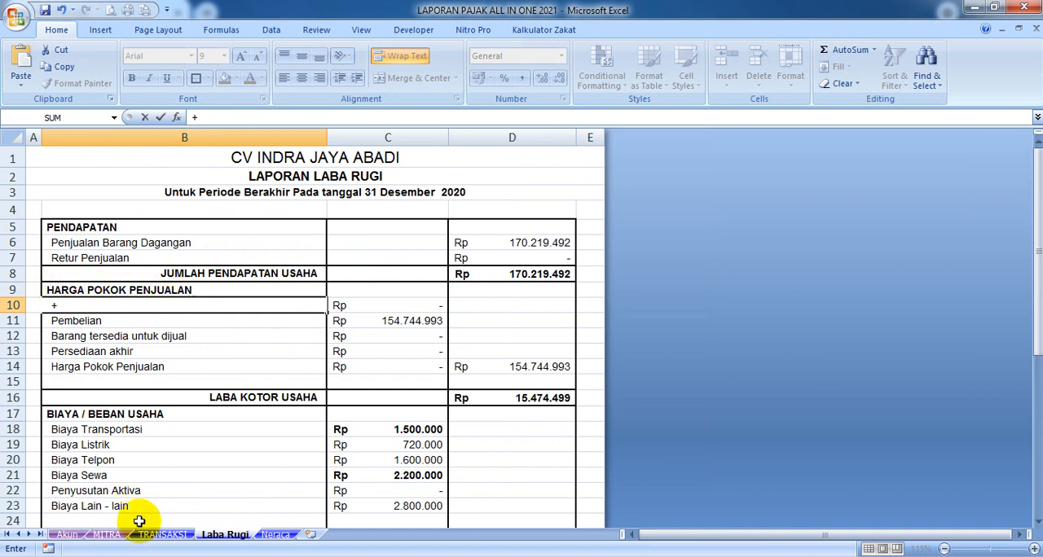
{"action": "left_click", "coordinate": [69, 536]}
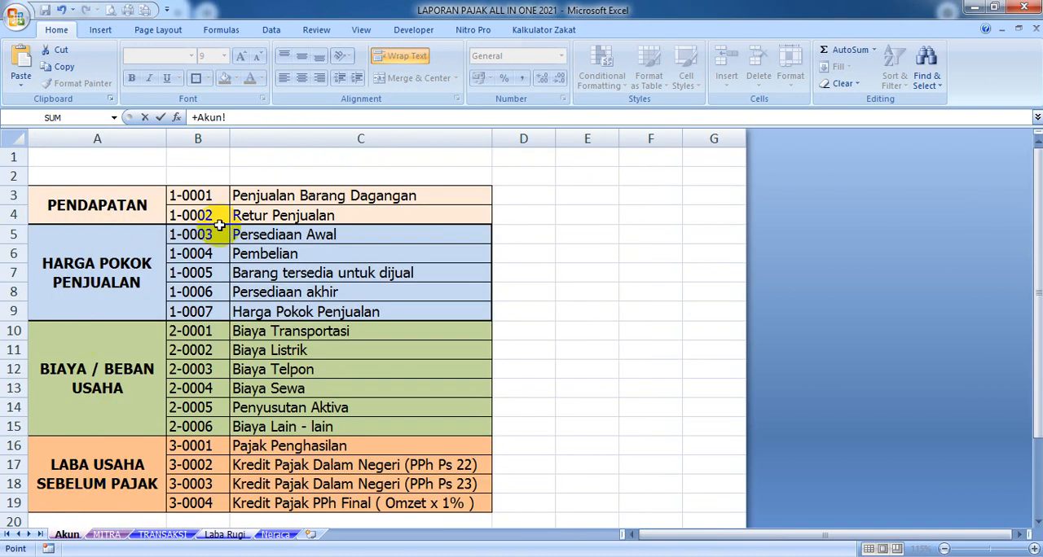
{"action": "key", "text": "Return"}
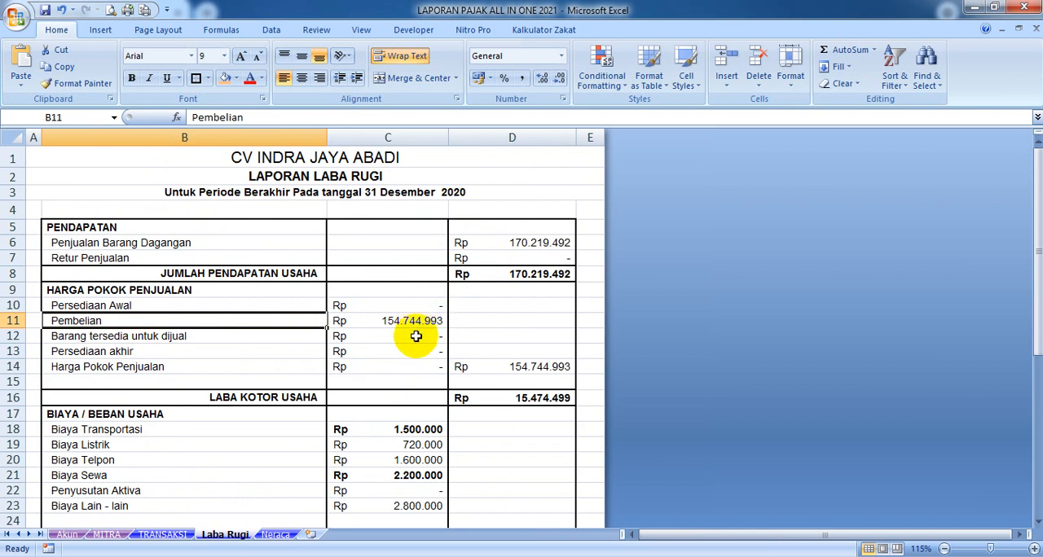
Remove the bold formatting from the expense amounts in C18:C23 on the Laba Rugi sheet
{"action": "scroll", "coordinate": [415, 336], "scroll_direction": "down", "scroll_amount": 2}
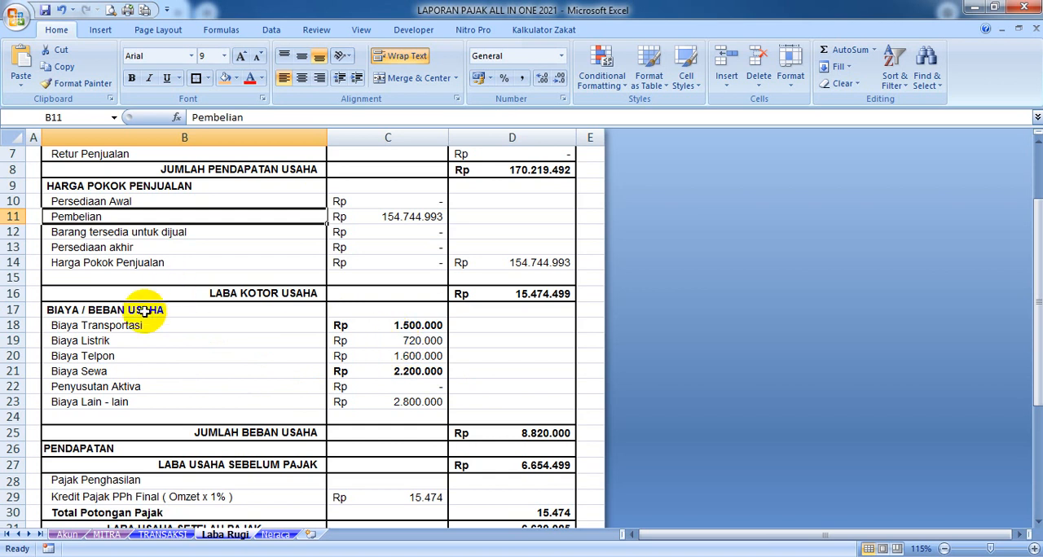
{"action": "left_click", "coordinate": [161, 535]}
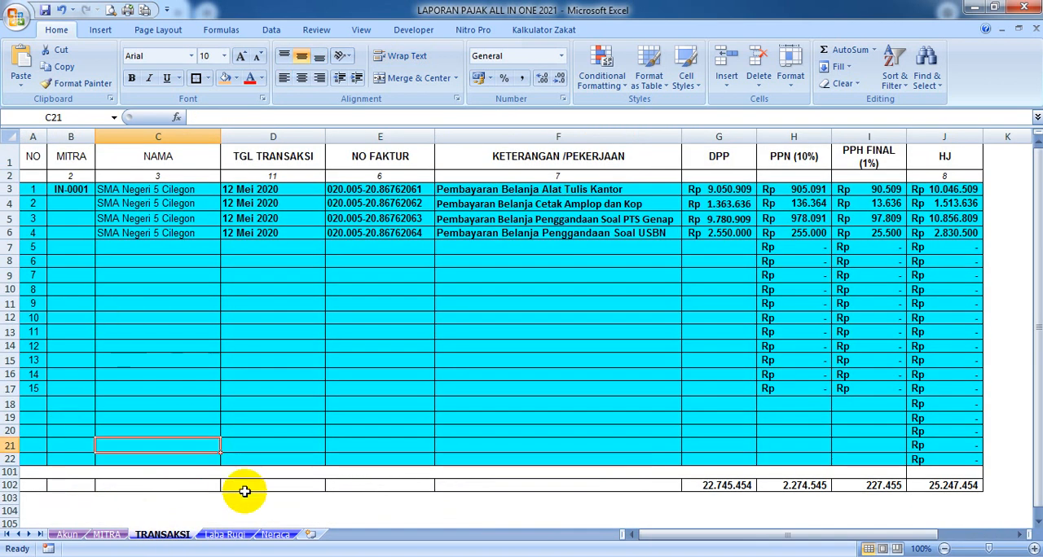
{"action": "left_click", "coordinate": [224, 534]}
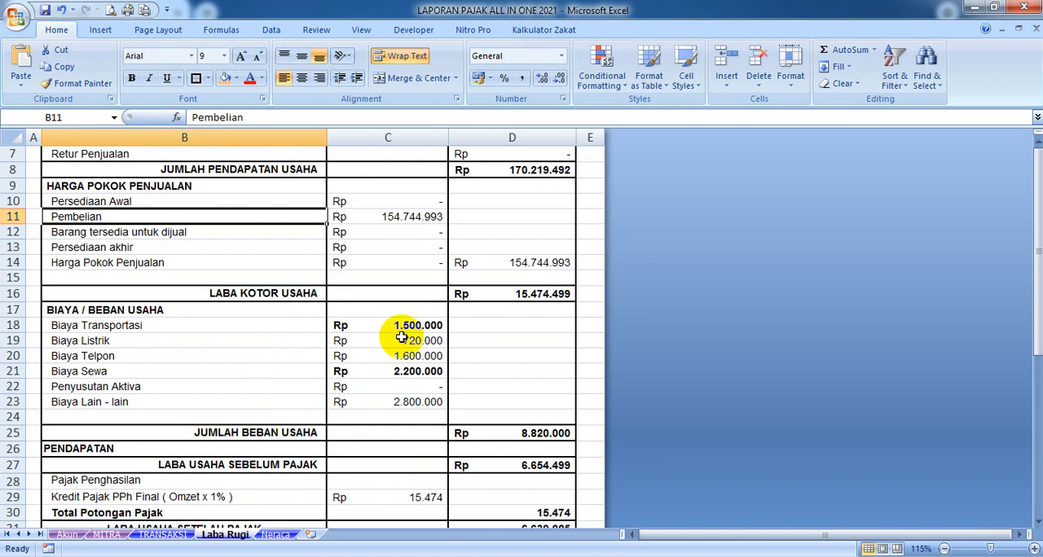
{"action": "left_click", "coordinate": [128, 326]}
{"action": "left_click_drag", "start_coordinate": [385, 326], "coordinate": [397, 400]}
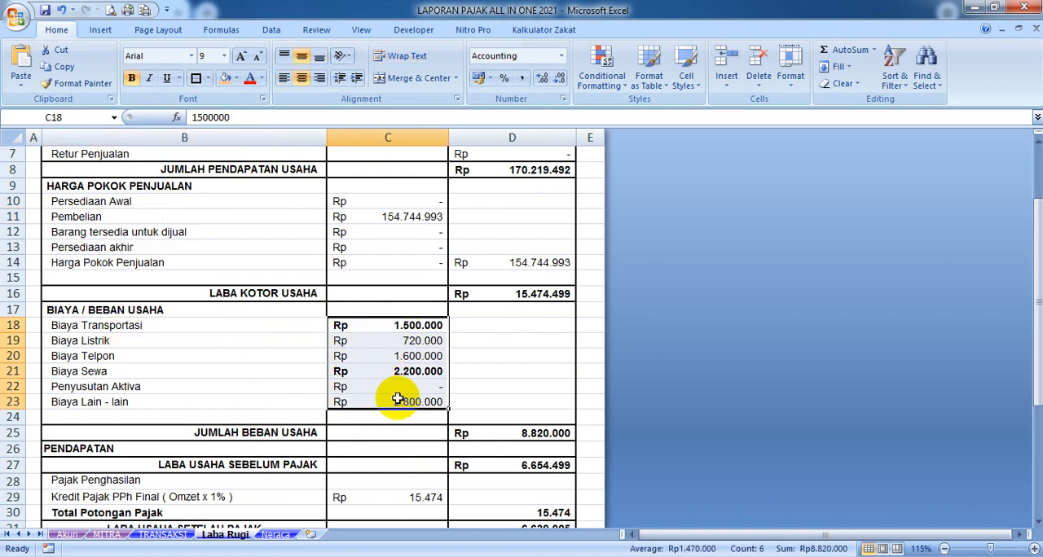
{"action": "left_click", "coordinate": [481, 356]}
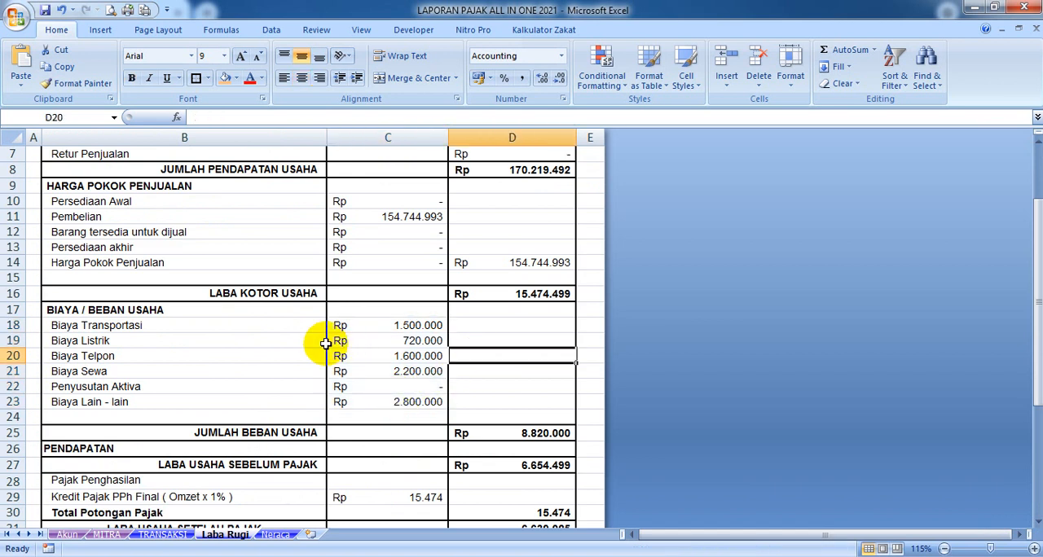
Examine the expense amounts in C18:C23 and the tax rows of Laba Rugi, along with the TRANSAKSI sheet that supplies transactions
{"action": "left_click_drag", "start_coordinate": [385, 326], "coordinate": [374, 402]}
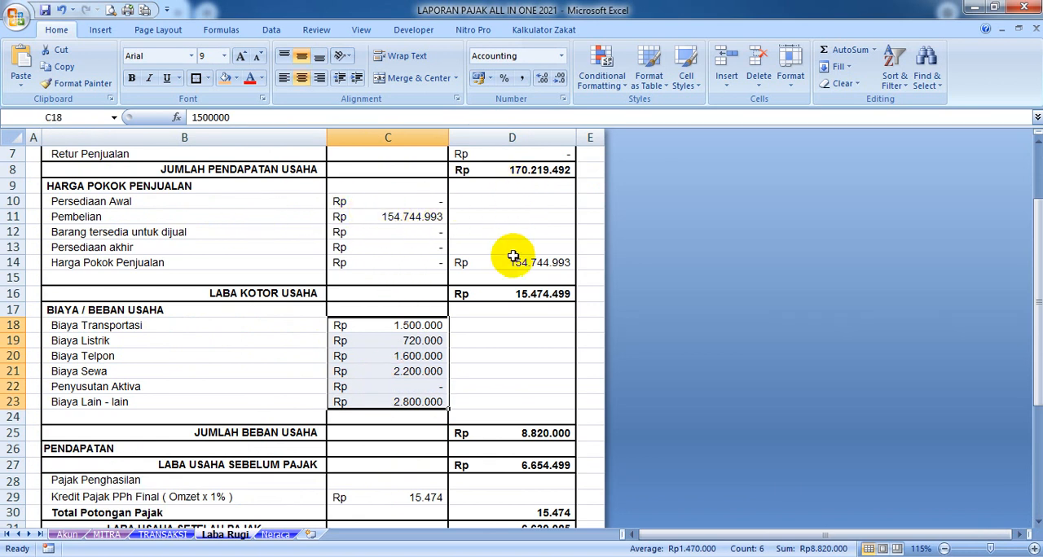
{"action": "scroll", "coordinate": [511, 262], "scroll_direction": "down", "scroll_amount": 2}
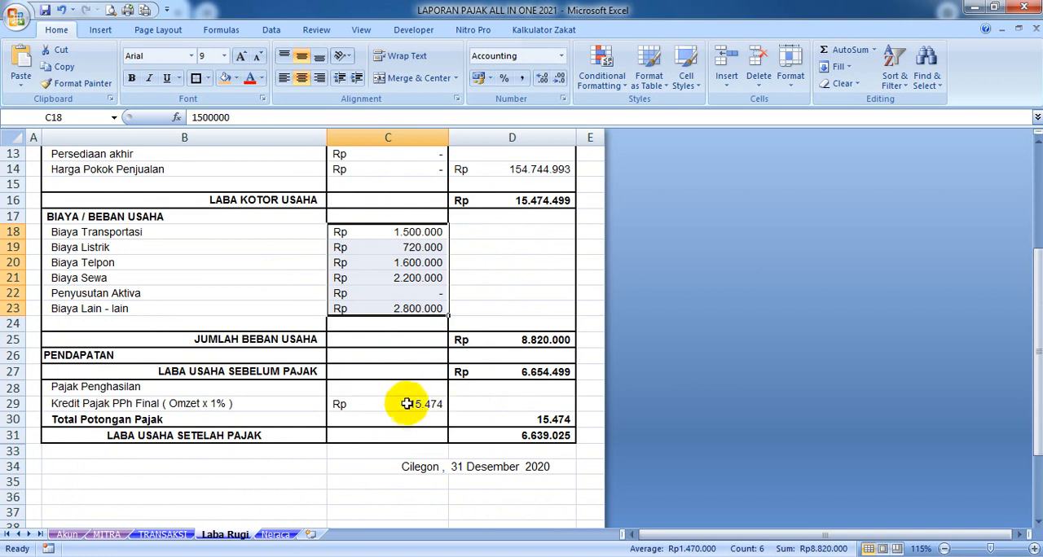
{"action": "left_click", "coordinate": [165, 534]}
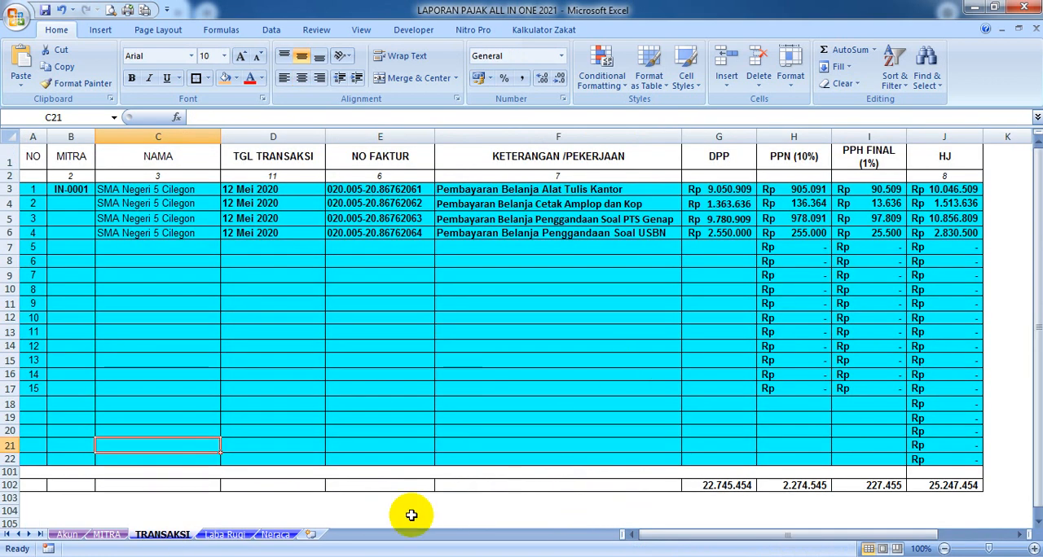
{"action": "left_click", "coordinate": [228, 534]}
{"action": "scroll", "coordinate": [456, 260], "scroll_direction": "up", "scroll_amount": 4}
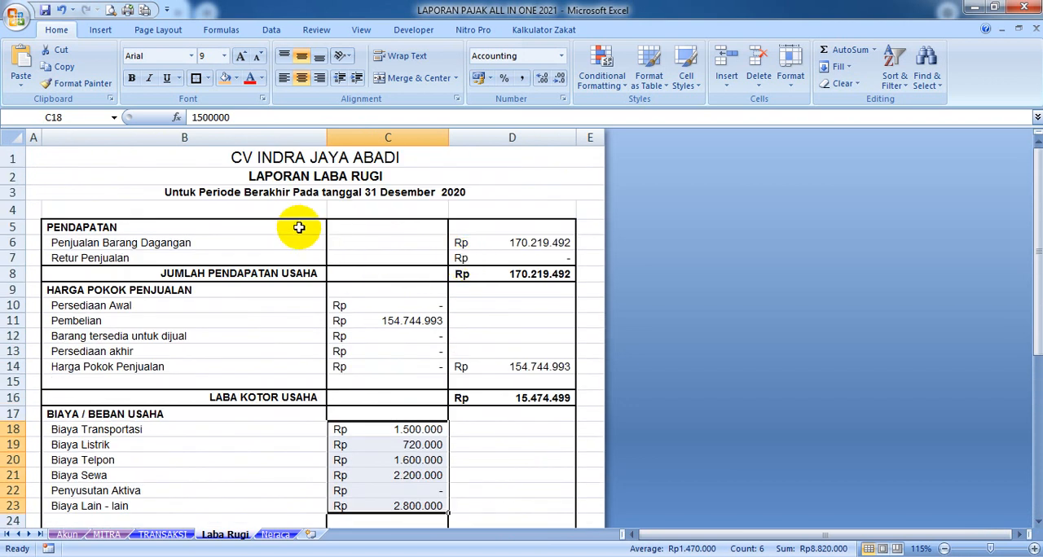
{"action": "scroll", "coordinate": [285, 224], "scroll_direction": "down", "scroll_amount": 1}
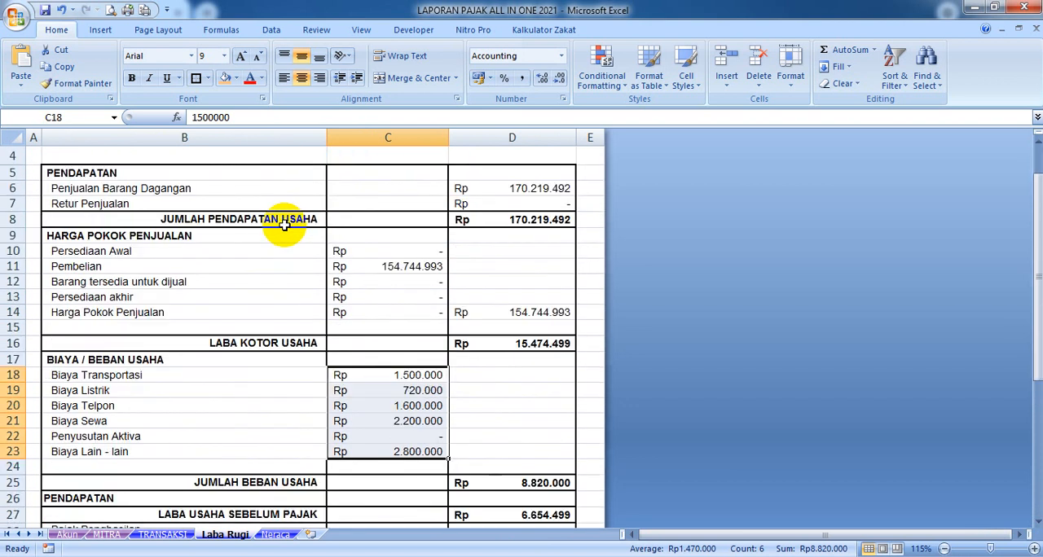
{"action": "mouse_move", "coordinate": [1039, 229]}
{"action": "left_mouse_down"}
{"action": "mouse_move", "coordinate": [1039, 255]}
{"action": "mouse_move", "coordinate": [1039, 221]}
{"action": "left_mouse_up"}
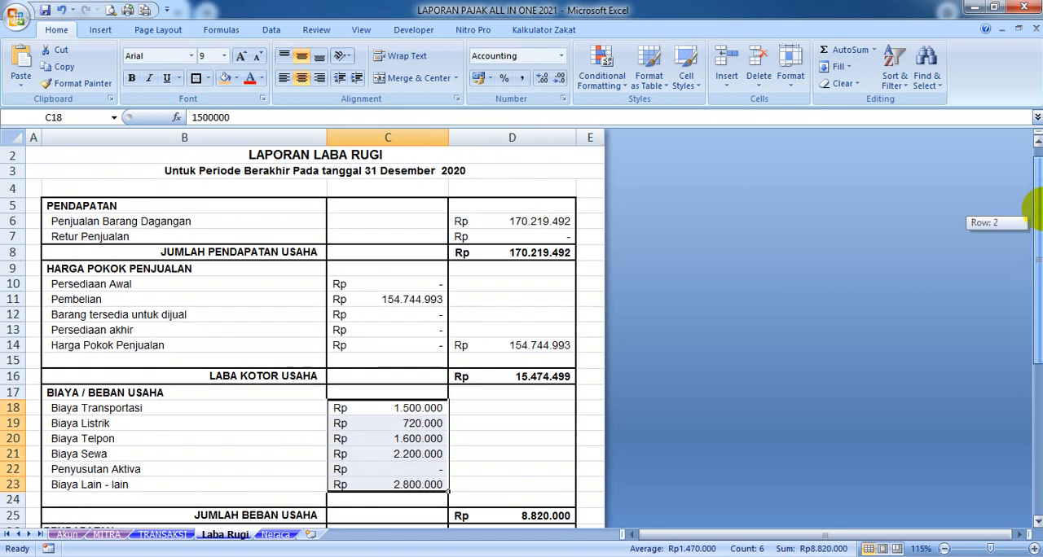
Examine the amounts in columns D and C of Laba Rugi, from the income rows down to the after-tax profit and signature block
{"action": "left_click_drag", "start_coordinate": [523, 186], "coordinate": [518, 463]}
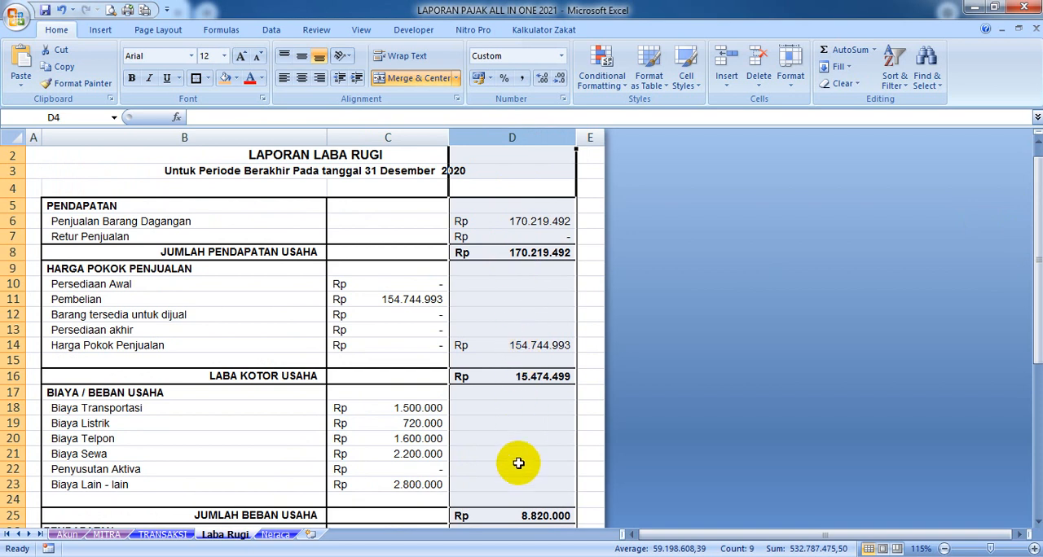
{"action": "left_click", "coordinate": [396, 139]}
{"action": "scroll", "coordinate": [412, 362], "scroll_direction": "down", "scroll_amount": 4}
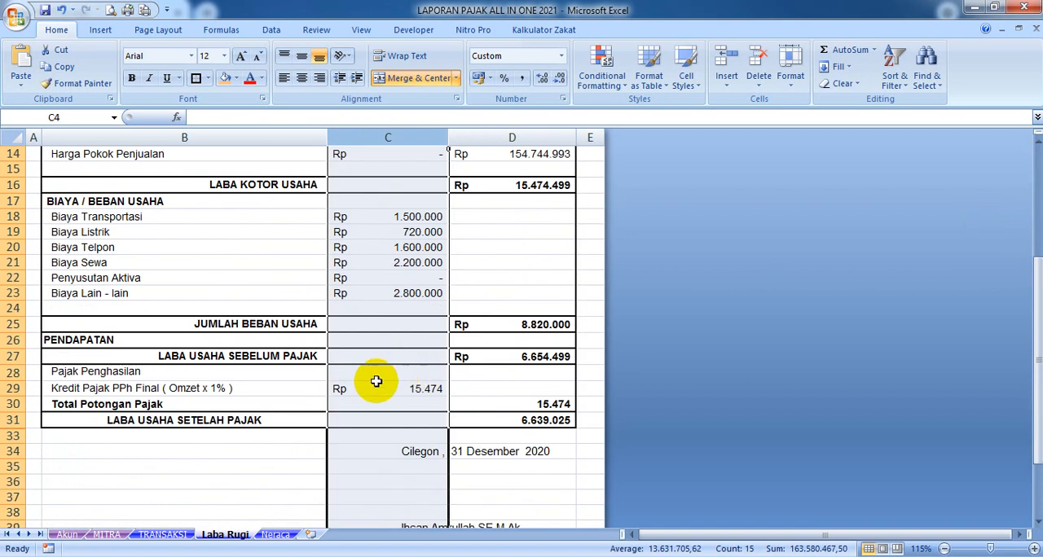
{"action": "scroll", "coordinate": [412, 341], "scroll_direction": "up", "scroll_amount": 4}
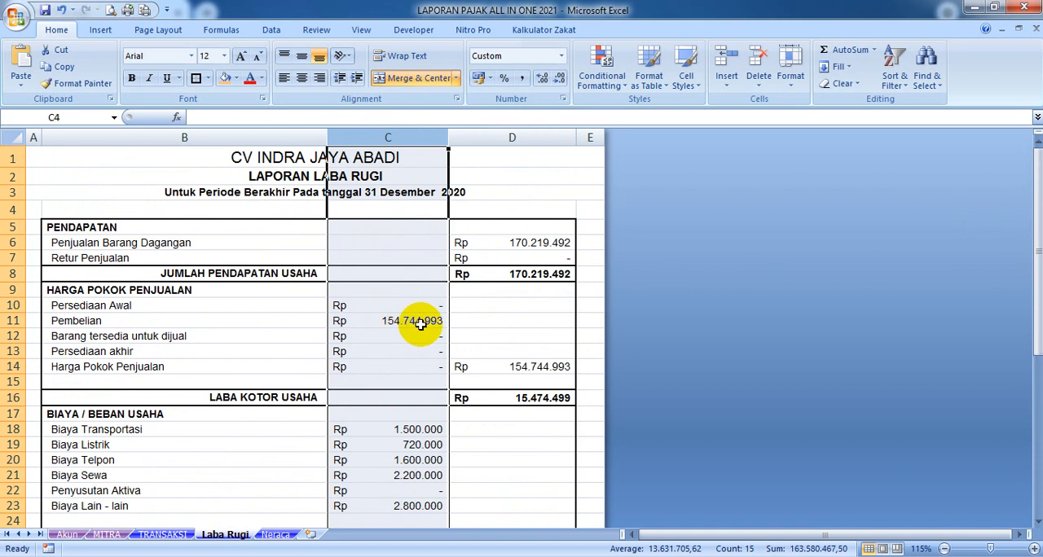
{"action": "scroll", "coordinate": [436, 318], "scroll_direction": "down", "scroll_amount": 5}
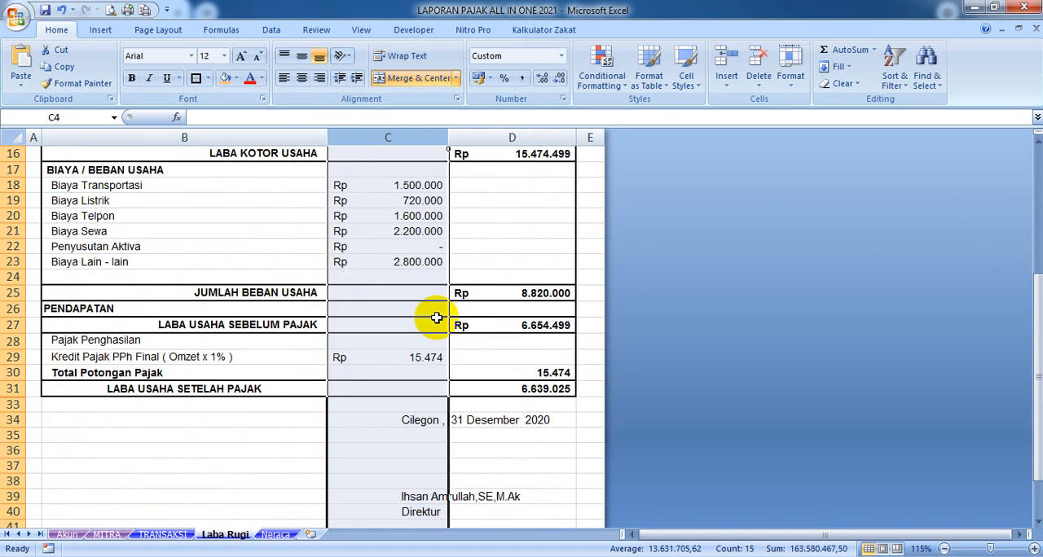
{"action": "scroll", "coordinate": [437, 316], "scroll_direction": "up", "scroll_amount": 5}
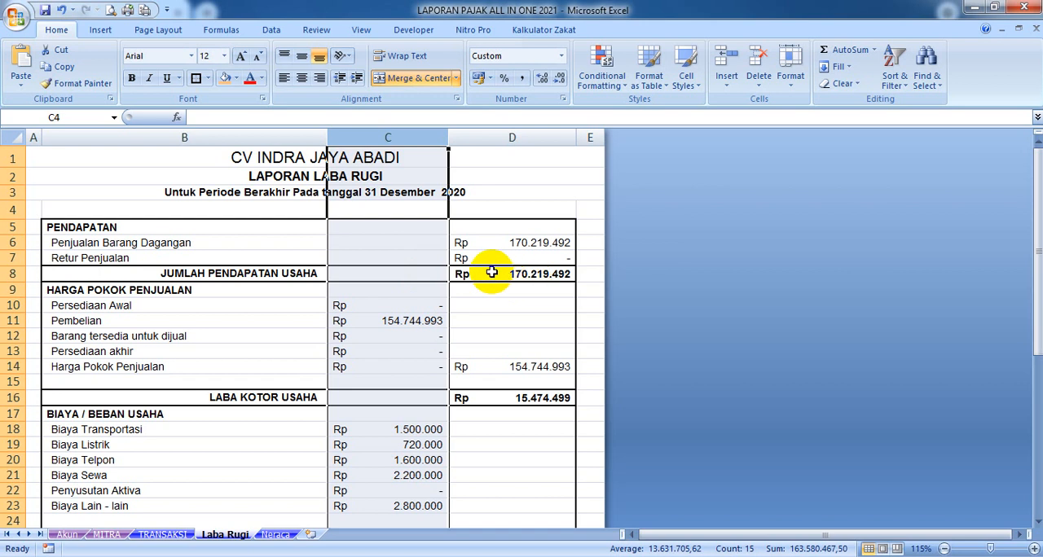
{"action": "scroll", "coordinate": [489, 270], "scroll_direction": "down", "scroll_amount": 6}
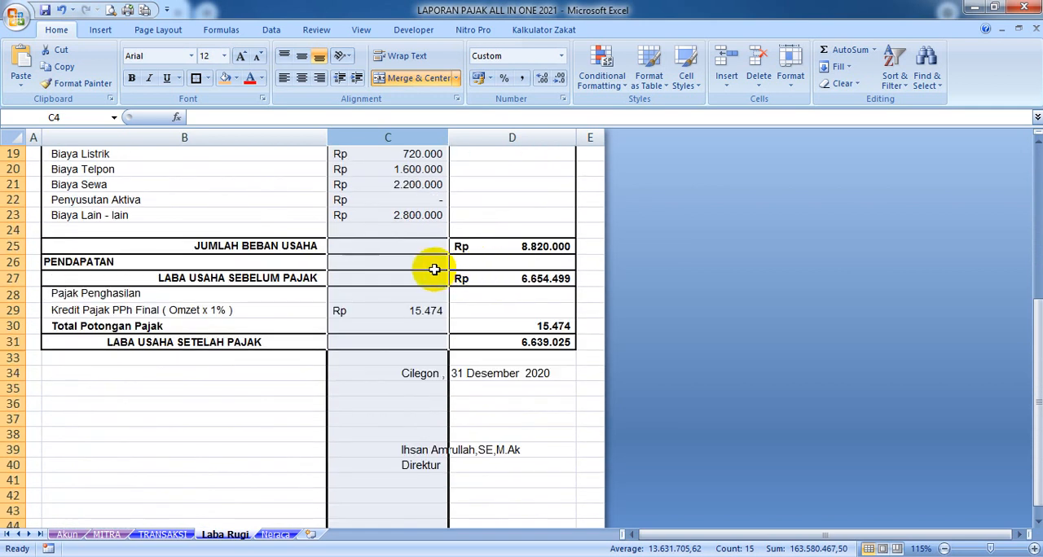
{"action": "scroll", "coordinate": [415, 268], "scroll_direction": "up", "scroll_amount": 3}
Examine the Neraca sheet's assets, liabilities, equity and grand totals, and compare it with the Laba Rugi report
{"action": "left_click", "coordinate": [274, 536]}
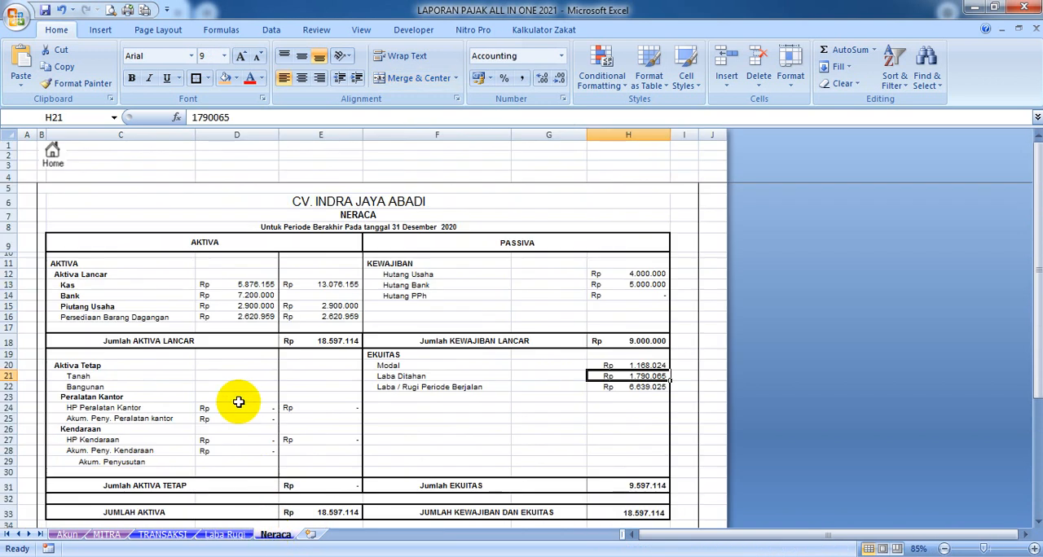
{"action": "scroll", "coordinate": [454, 243], "scroll_direction": "up", "scroll_amount": 2}
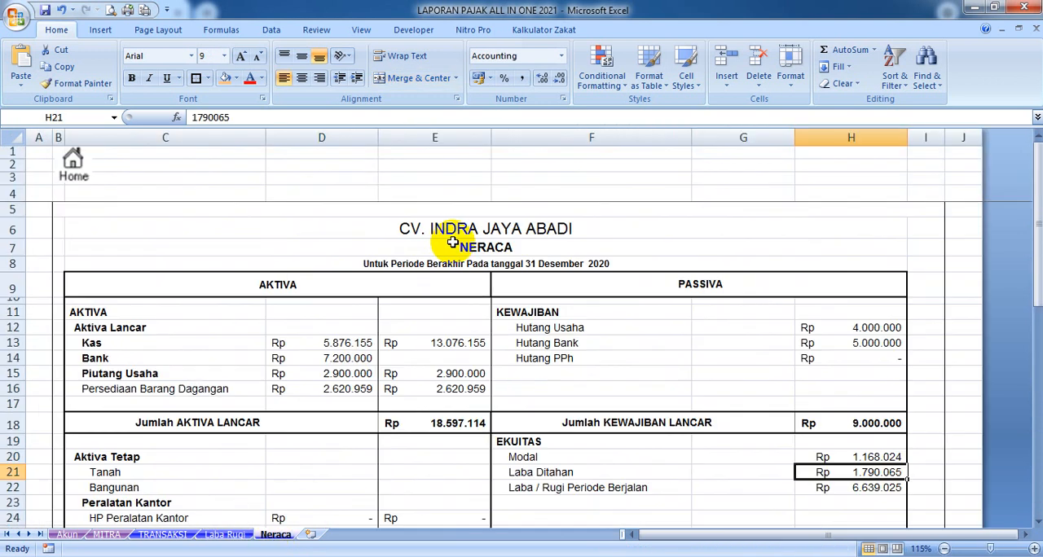
{"action": "scroll", "coordinate": [442, 242], "scroll_direction": "down", "scroll_amount": 3}
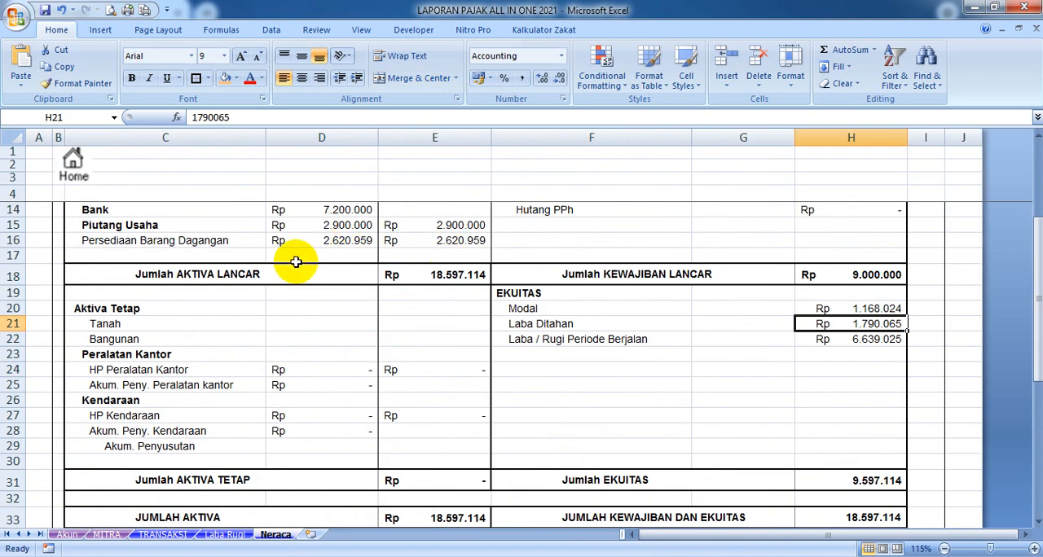
{"action": "scroll", "coordinate": [296, 262], "scroll_direction": "up", "scroll_amount": 2}
{"action": "scroll", "coordinate": [279, 261], "scroll_direction": "down", "scroll_amount": 1}
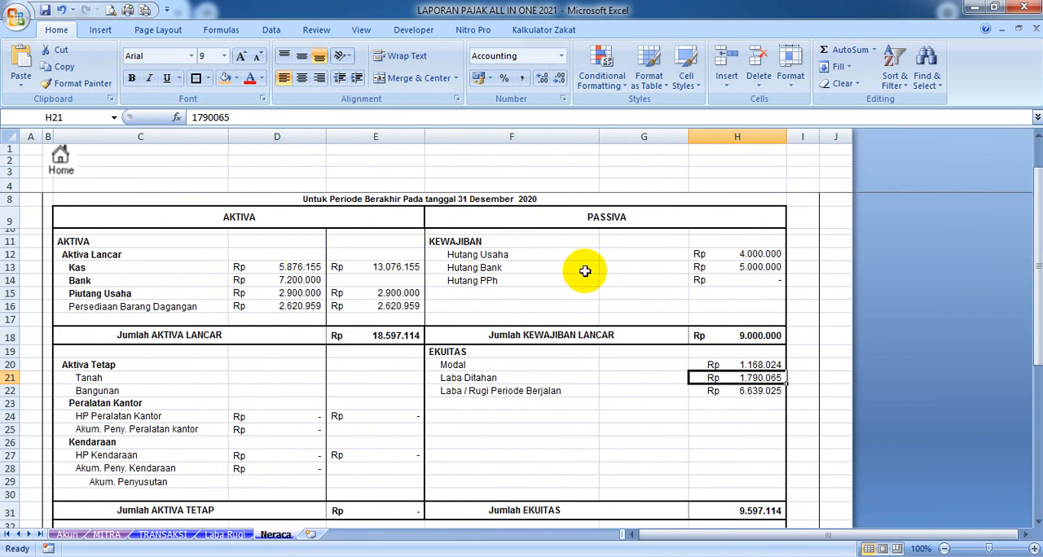
{"action": "scroll", "coordinate": [610, 305], "scroll_direction": "down", "scroll_amount": 4}
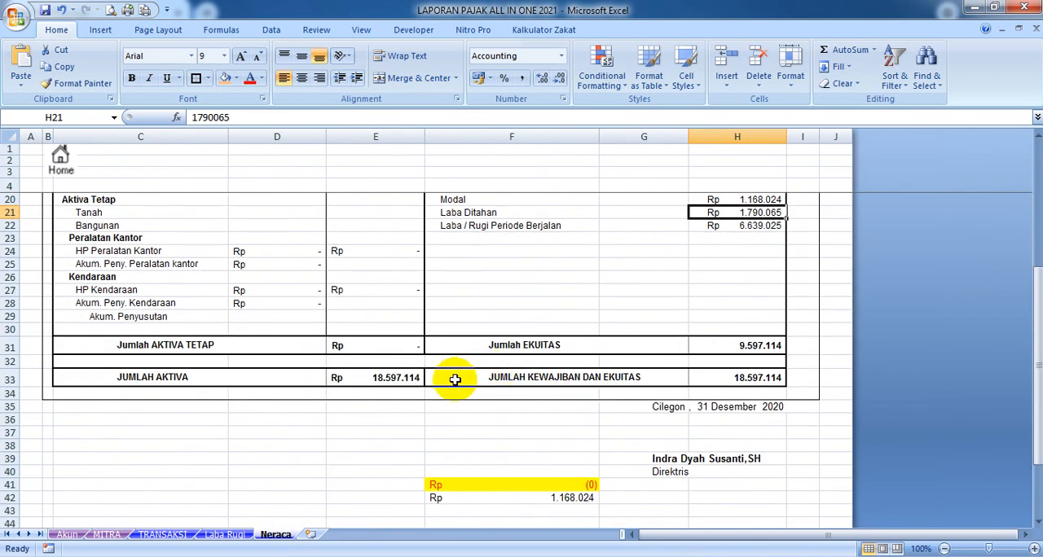
{"action": "scroll", "coordinate": [465, 375], "scroll_direction": "up", "scroll_amount": 2}
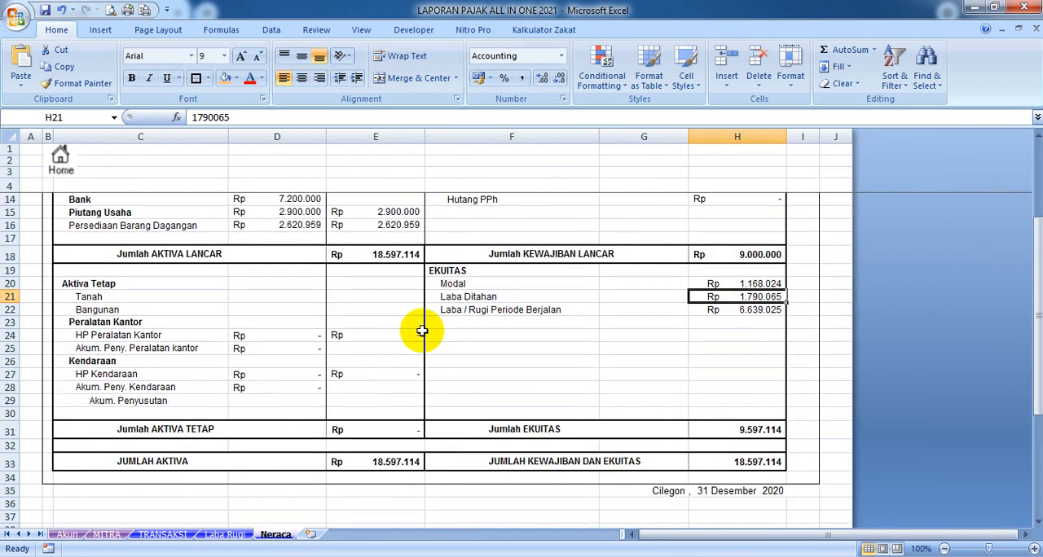
{"action": "scroll", "coordinate": [421, 322], "scroll_direction": "up", "scroll_amount": 2}
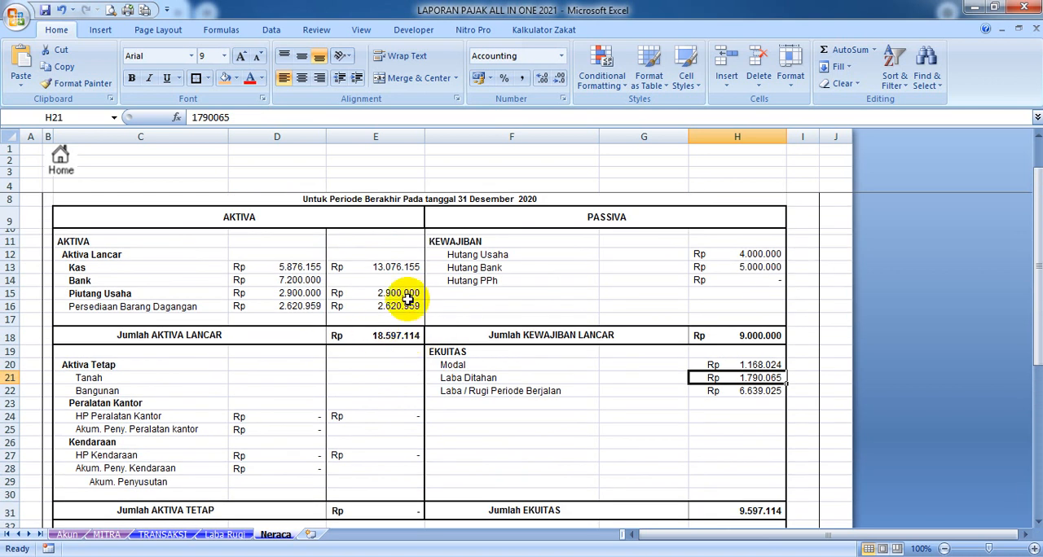
{"action": "left_click", "coordinate": [237, 535]}
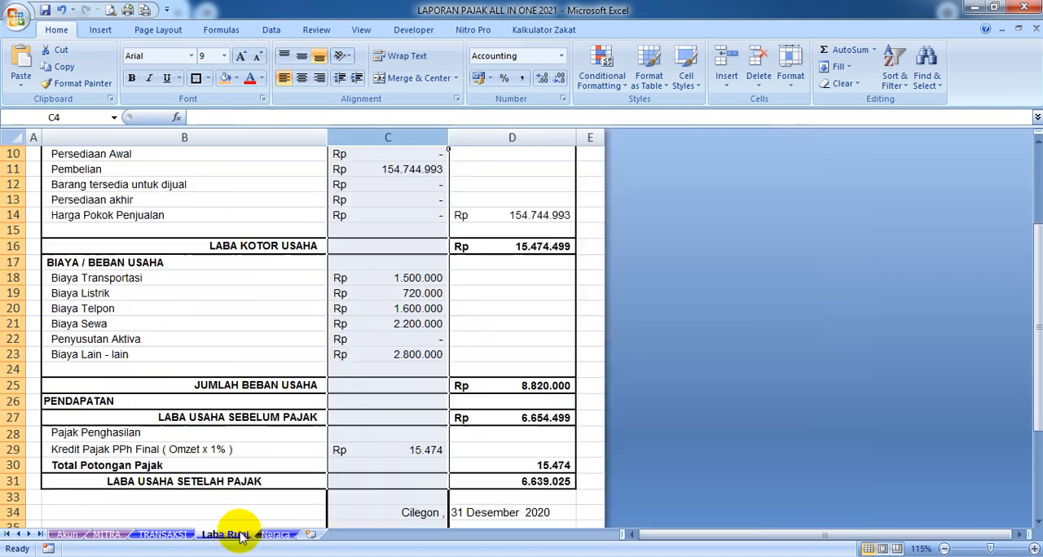
{"action": "scroll", "coordinate": [505, 296], "scroll_direction": "up", "scroll_amount": 3}
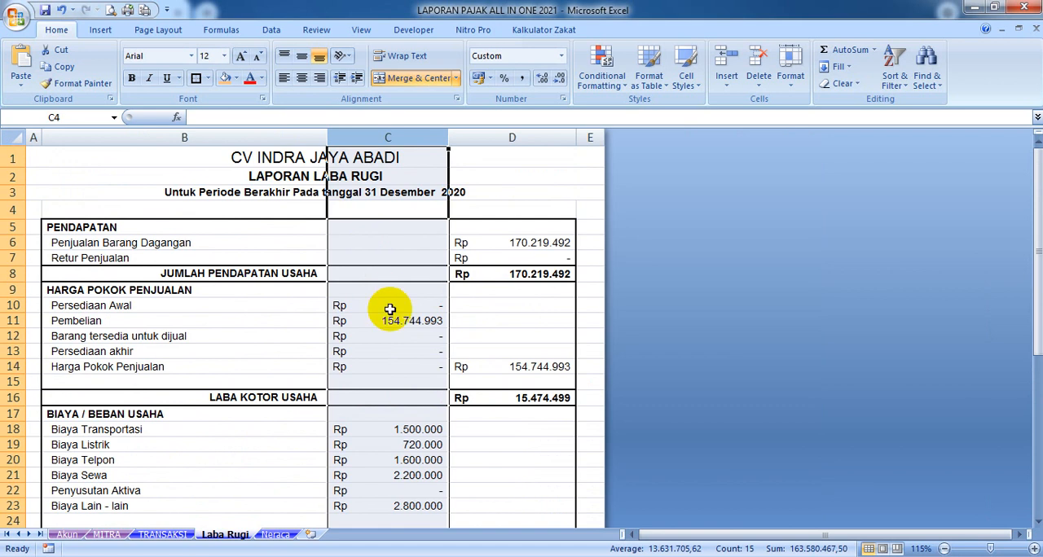
{"action": "left_click", "coordinate": [282, 535]}
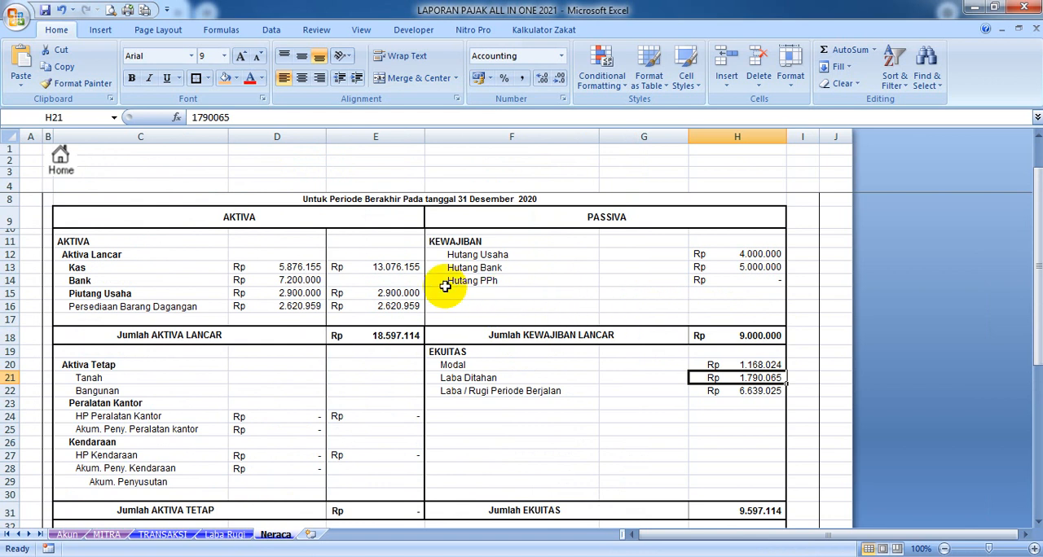
{"action": "scroll", "coordinate": [391, 284], "scroll_direction": "down", "scroll_amount": 6}
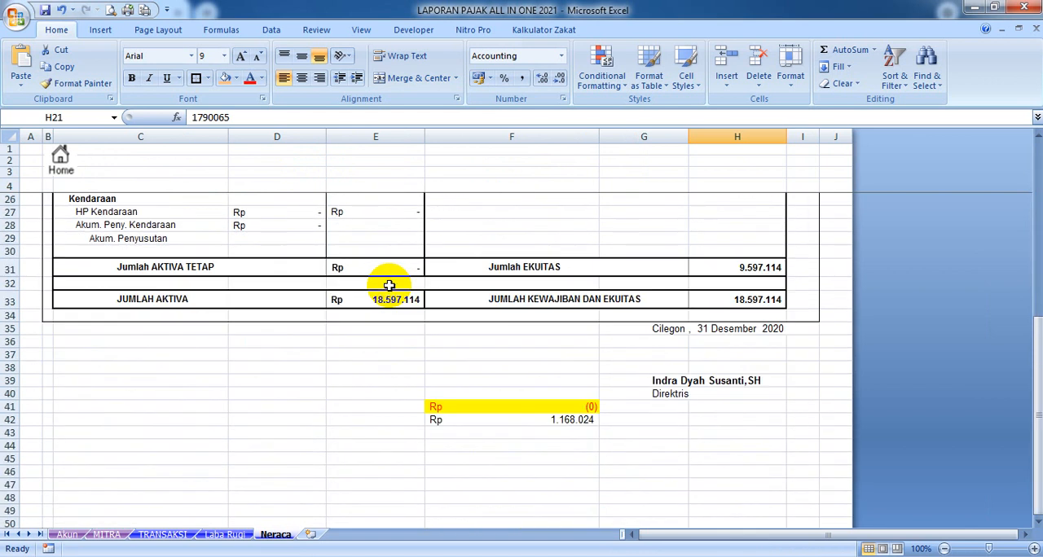
Hide all rows from row 41 downward on the Neraca sheet, below the signature block
{"action": "left_click", "coordinate": [6, 394]}
{"action": "left_click_drag", "start_coordinate": [7, 394], "coordinate": [9, 418]}
{"action": "key", "text": "ctrl+shift+Down"}
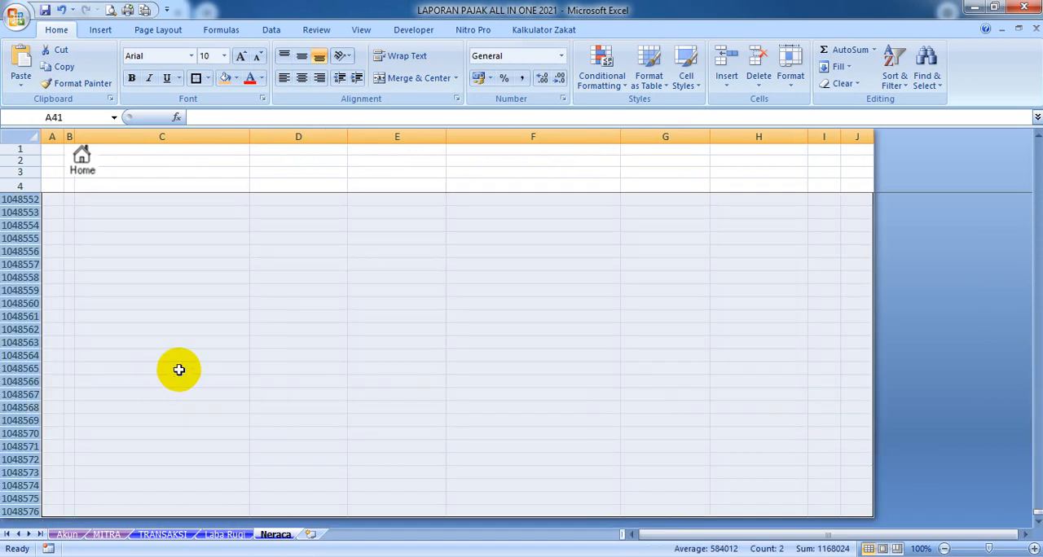
{"action": "right_click", "coordinate": [194, 440]}
{"action": "left_click", "coordinate": [225, 415]}
{"action": "scroll", "coordinate": [415, 361], "scroll_direction": "up", "scroll_amount": 10}
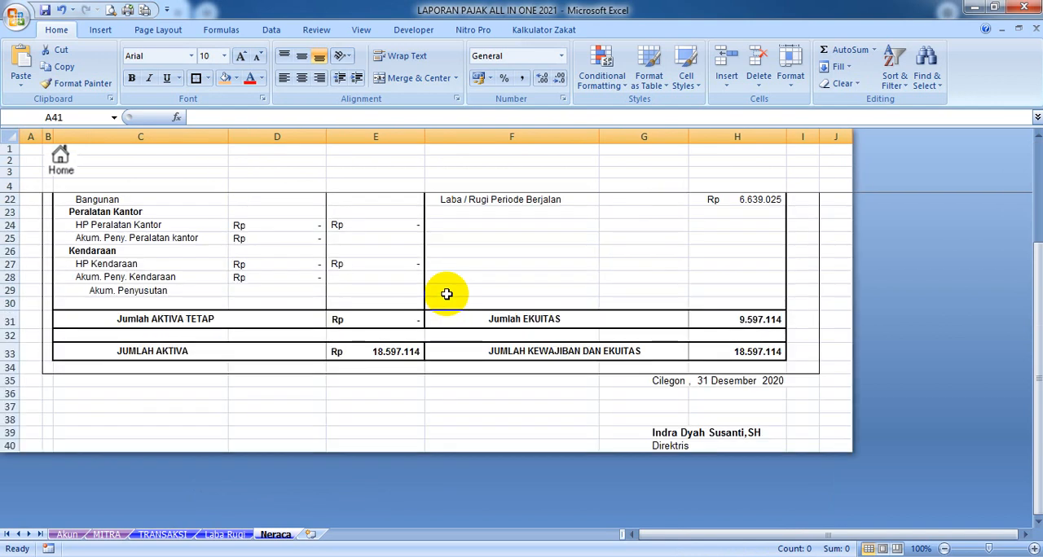
Check the print preview of the Neraca report at enlarged size, from the heading to the grand totals
{"action": "left_click", "coordinate": [114, 10]}
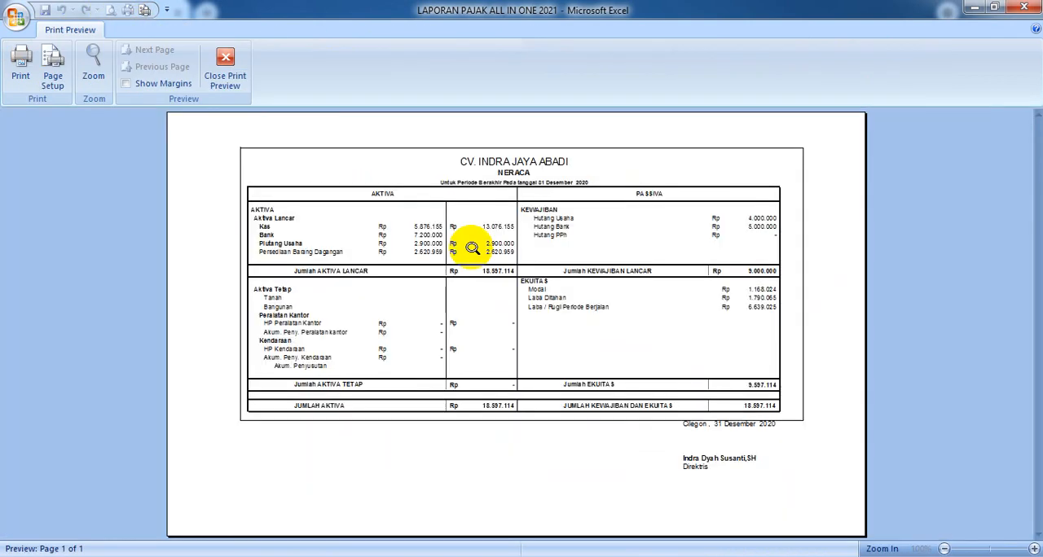
{"action": "left_click", "coordinate": [504, 279]}
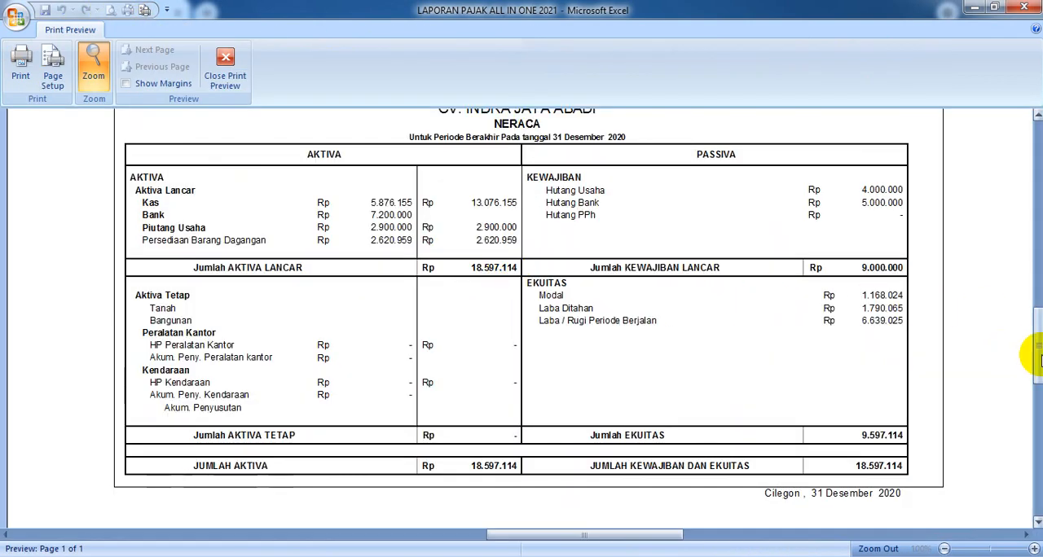
{"action": "left_click_drag", "start_coordinate": [1038, 344], "coordinate": [905, 320]}
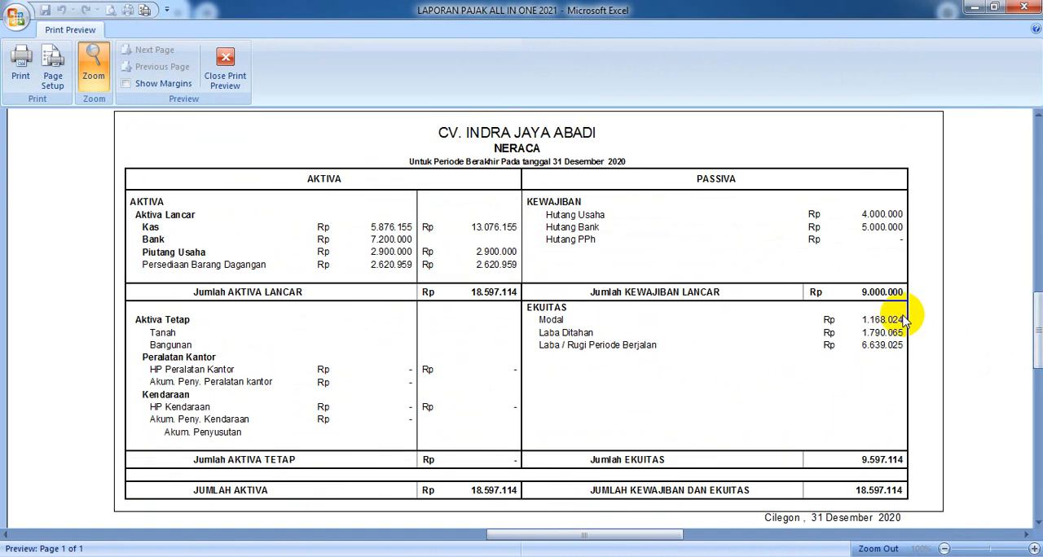
{"action": "left_click", "coordinate": [225, 67]}
Examine the expense amounts in C18:C23 of Laba Rugi alongside the transactions recorded on the TRANSAKSI sheet
{"action": "left_click", "coordinate": [163, 535]}
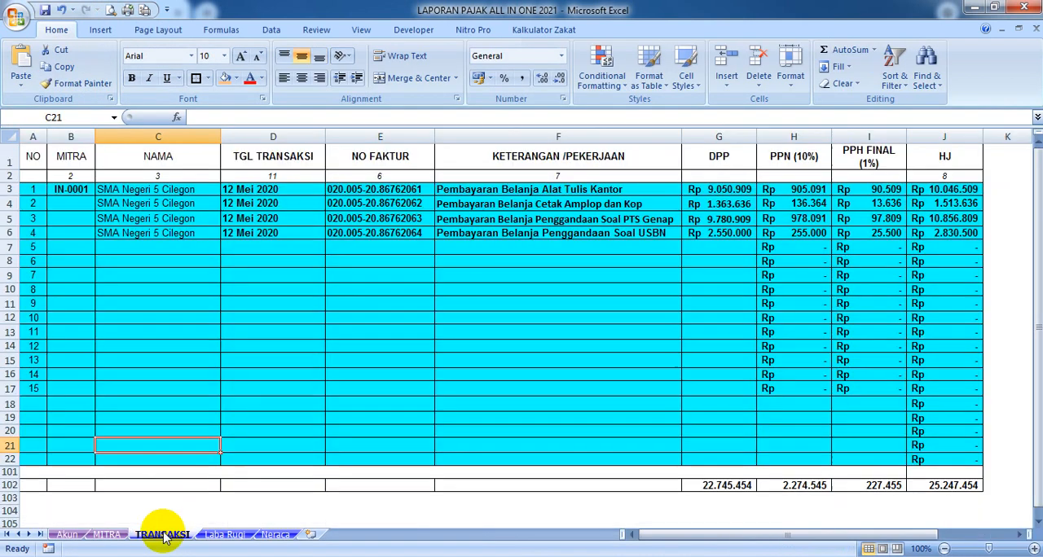
{"action": "left_click", "coordinate": [238, 536]}
{"action": "scroll", "coordinate": [432, 358], "scroll_direction": "down", "scroll_amount": 3}
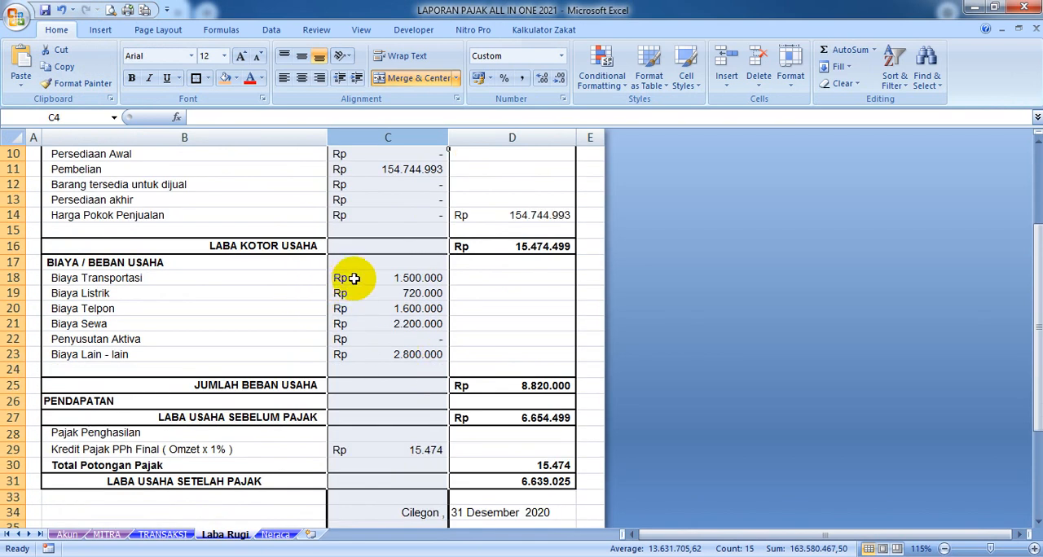
{"action": "left_click_drag", "start_coordinate": [364, 279], "coordinate": [367, 355]}
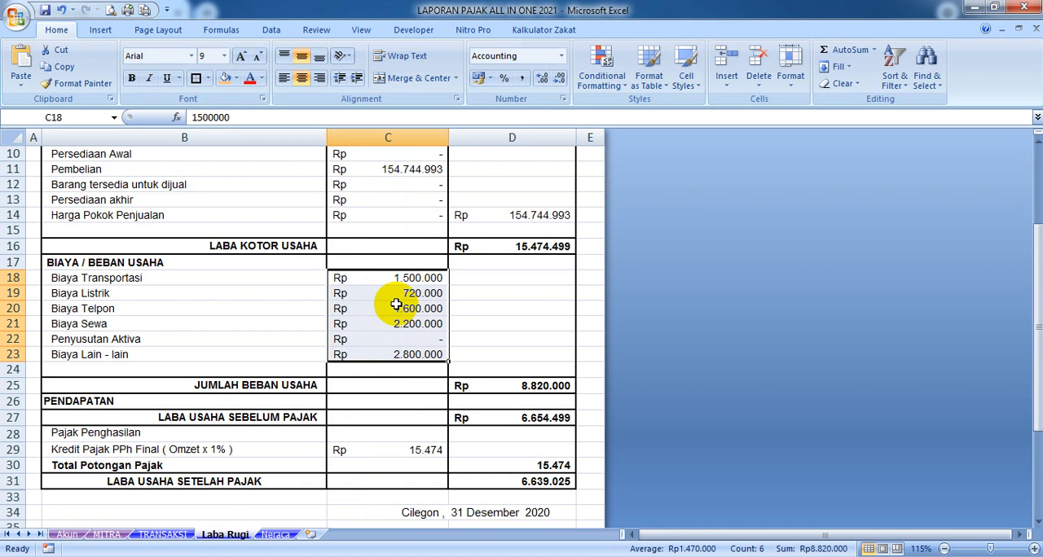
{"action": "left_click", "coordinate": [162, 534]}
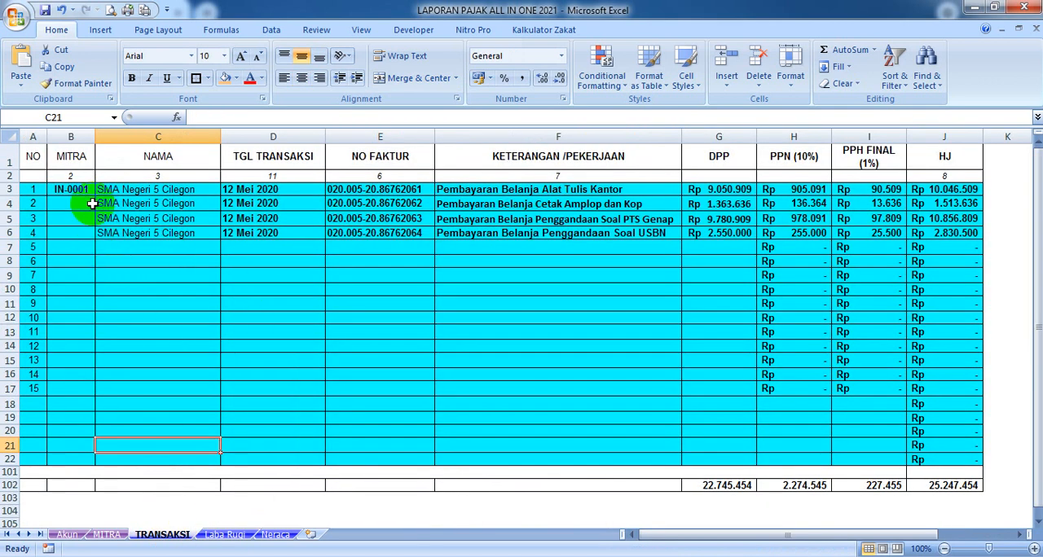
{"action": "left_click", "coordinate": [227, 535]}
{"action": "left_click", "coordinate": [175, 536]}
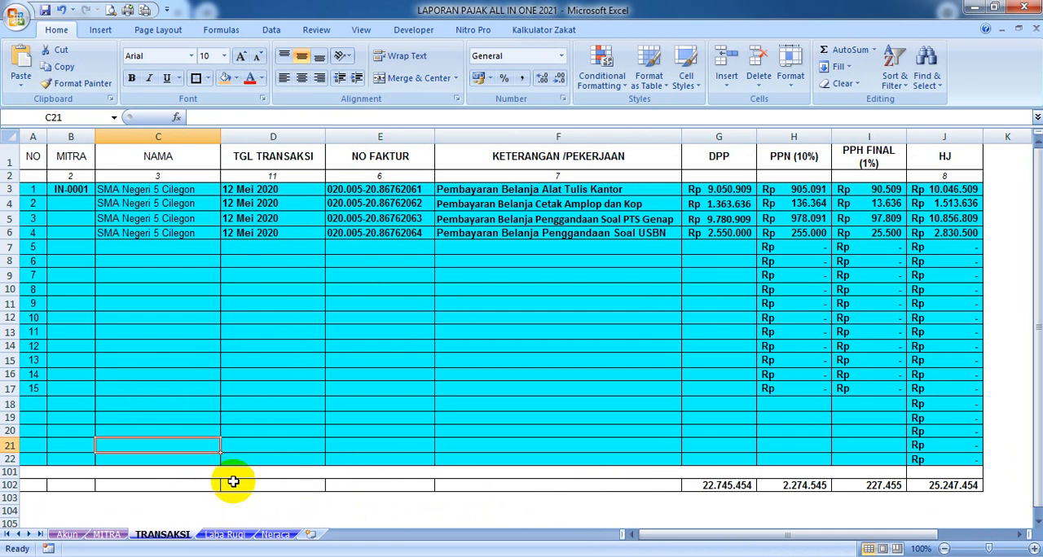
{"action": "left_click", "coordinate": [244, 535]}
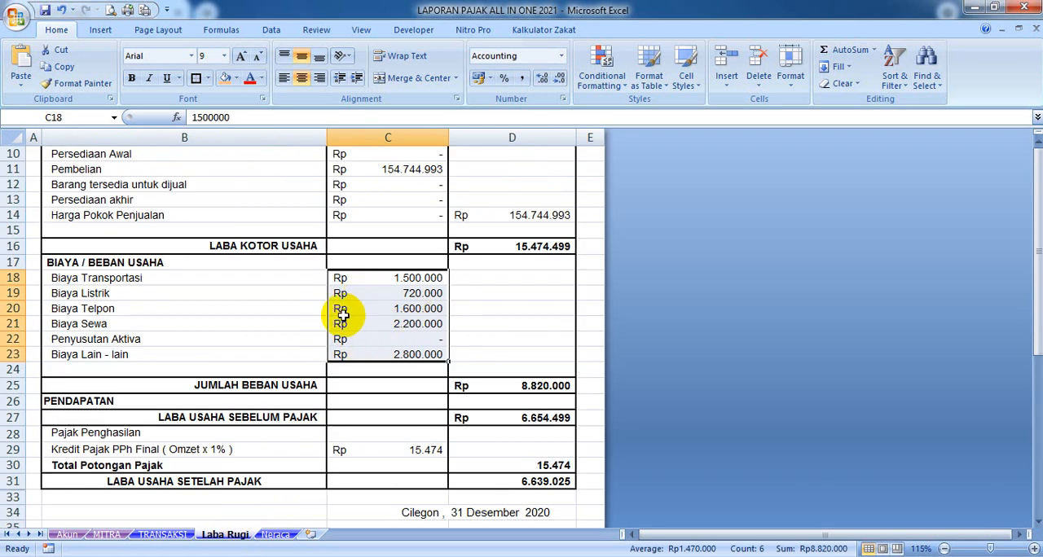
{"action": "scroll", "coordinate": [338, 309], "scroll_direction": "up", "scroll_amount": 1}
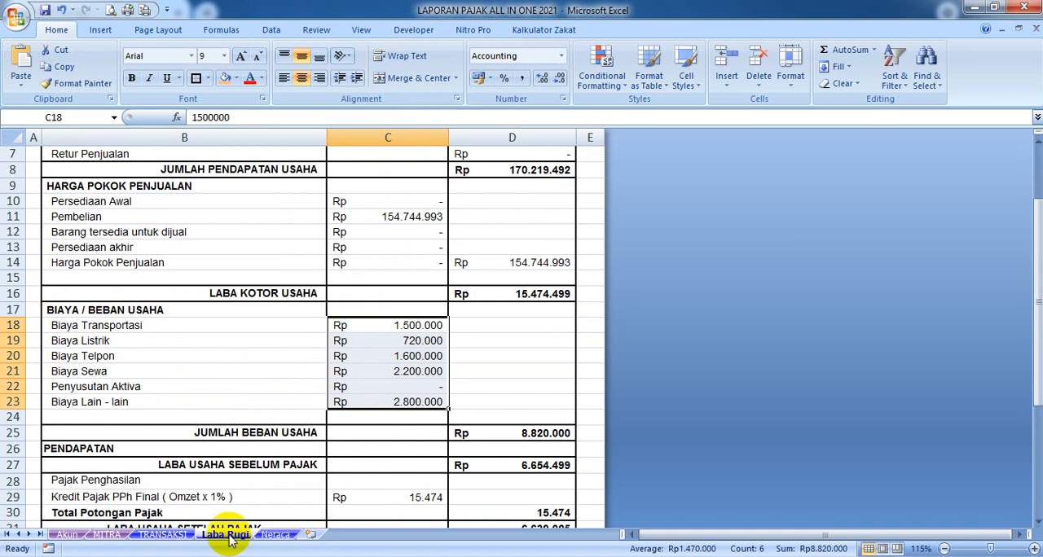
Review the Neraca report, the account list on the Akun sheet and the partner list on the MITRA sheet
{"action": "left_click", "coordinate": [277, 536]}
{"action": "scroll", "coordinate": [464, 288], "scroll_direction": "up", "scroll_amount": 3}
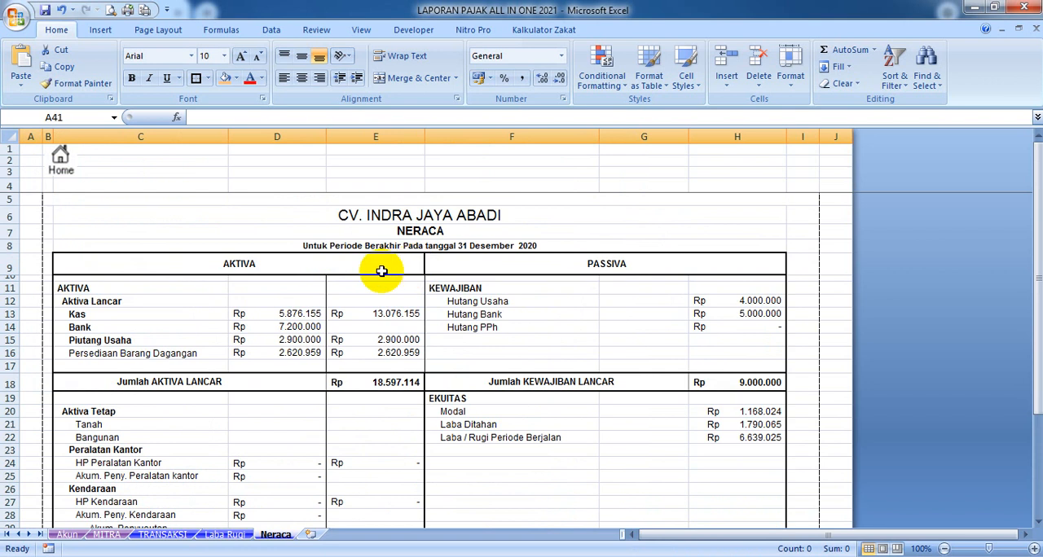
{"action": "left_click", "coordinate": [67, 535]}
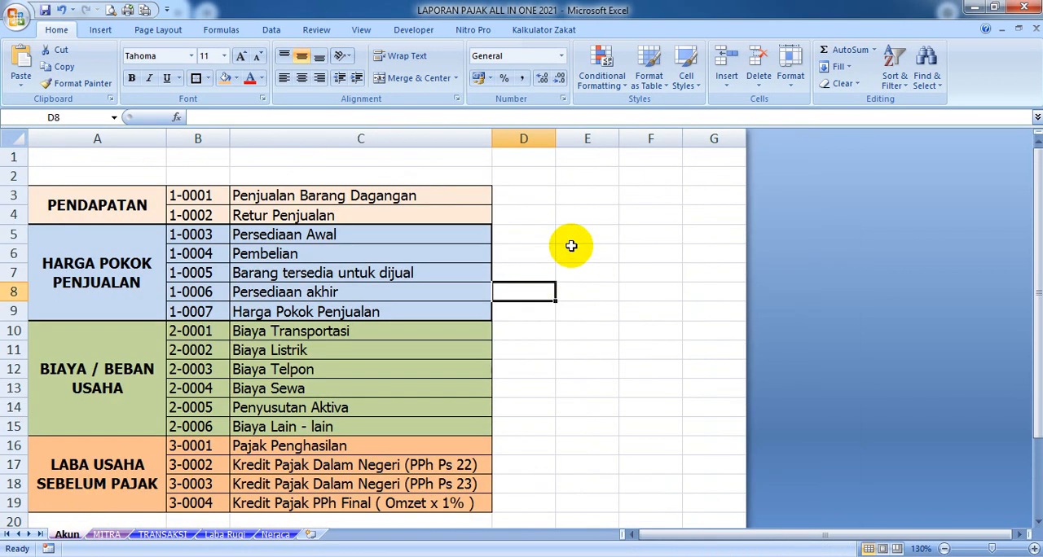
{"action": "scroll", "coordinate": [571, 245], "scroll_direction": "down", "scroll_amount": 1}
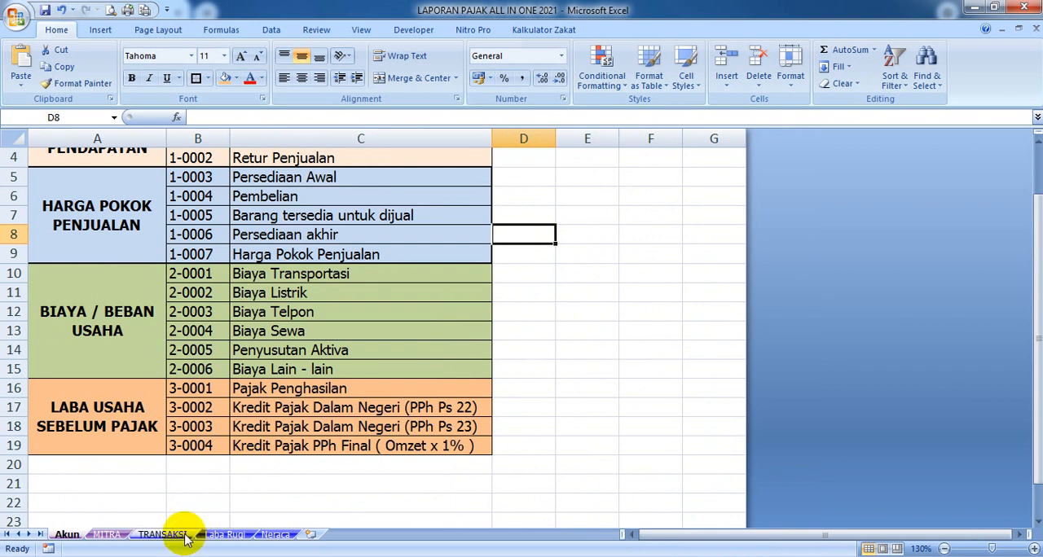
{"action": "scroll", "coordinate": [214, 465], "scroll_direction": "up", "scroll_amount": 1}
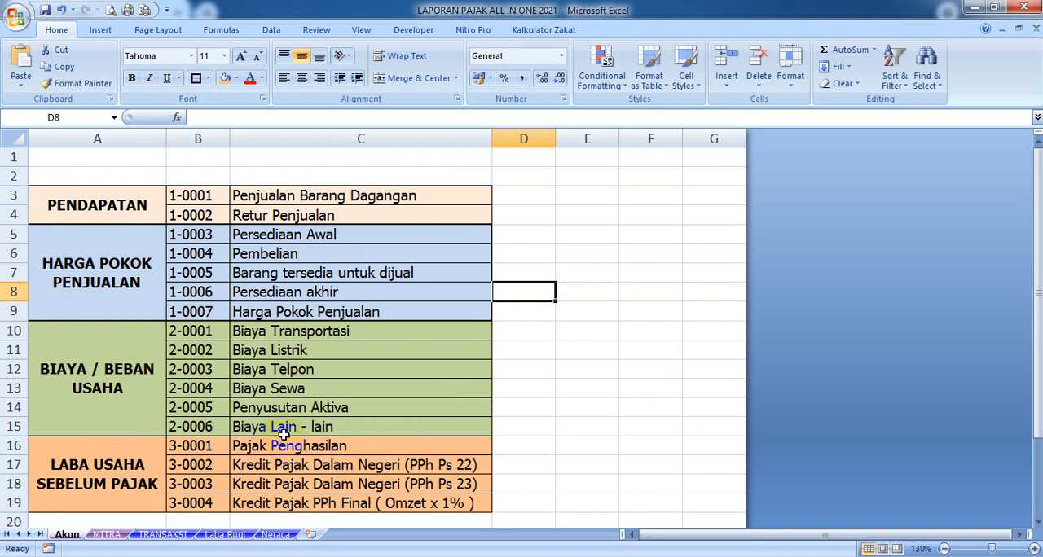
{"action": "left_click", "coordinate": [108, 536]}
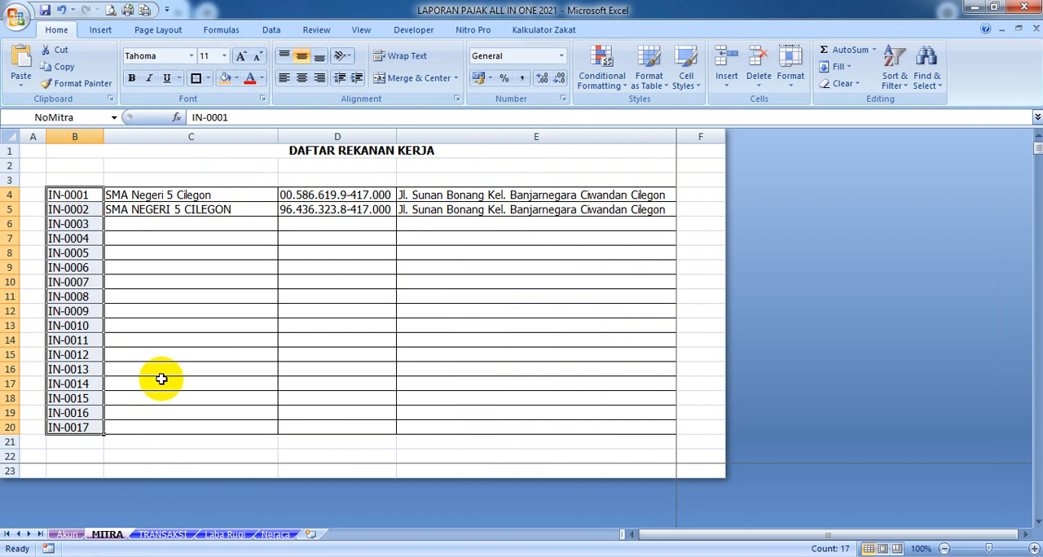
Examine the TRANSAKSI entries in A3:J22 and the DPP and PPN totals in row 102, along with the Laba Rugi and Neraca reports
{"action": "left_click", "coordinate": [163, 534]}
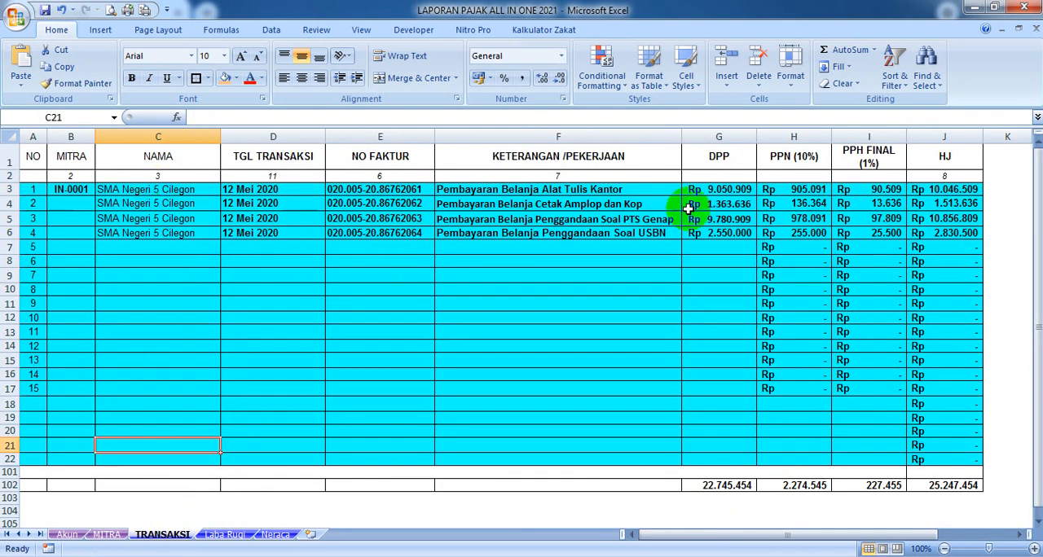
{"action": "left_click", "coordinate": [32, 176]}
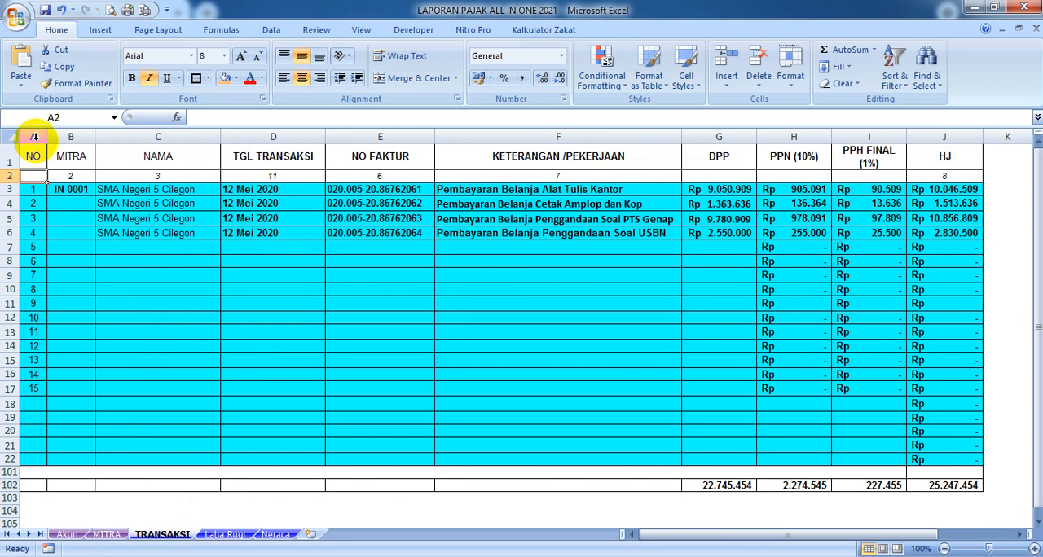
{"action": "left_click", "coordinate": [33, 137]}
{"action": "left_click", "coordinate": [36, 179]}
{"action": "left_click", "coordinate": [37, 193]}
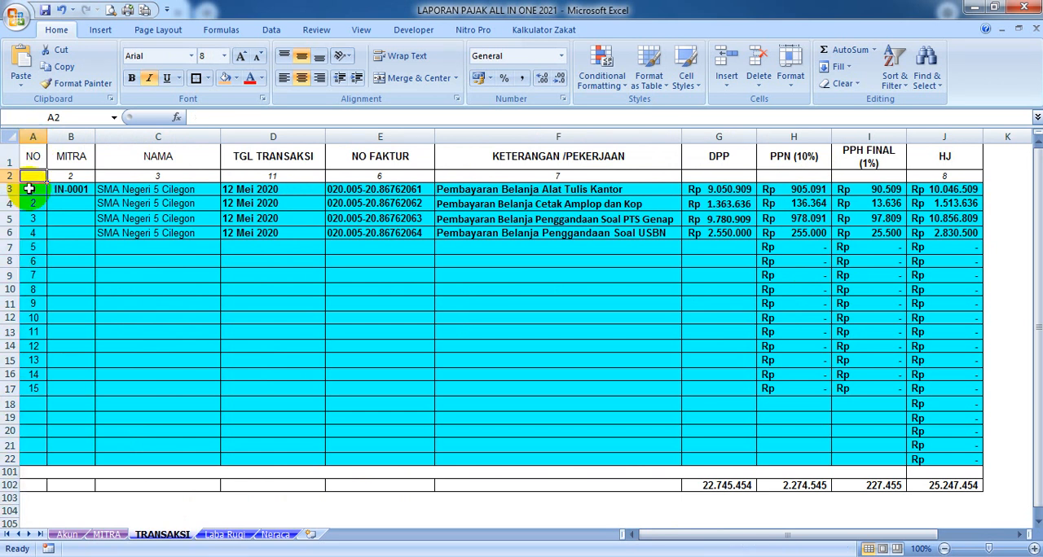
{"action": "left_click_drag", "start_coordinate": [36, 193], "coordinate": [33, 390]}
{"action": "left_click_drag", "start_coordinate": [34, 190], "coordinate": [975, 464]}
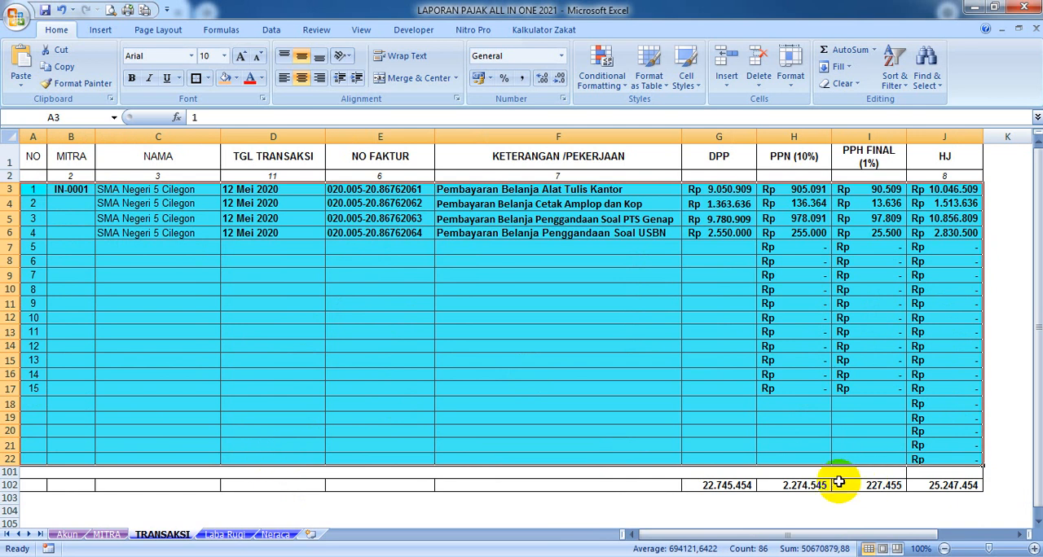
{"action": "left_click", "coordinate": [725, 484]}
{"action": "left_click", "coordinate": [795, 487]}
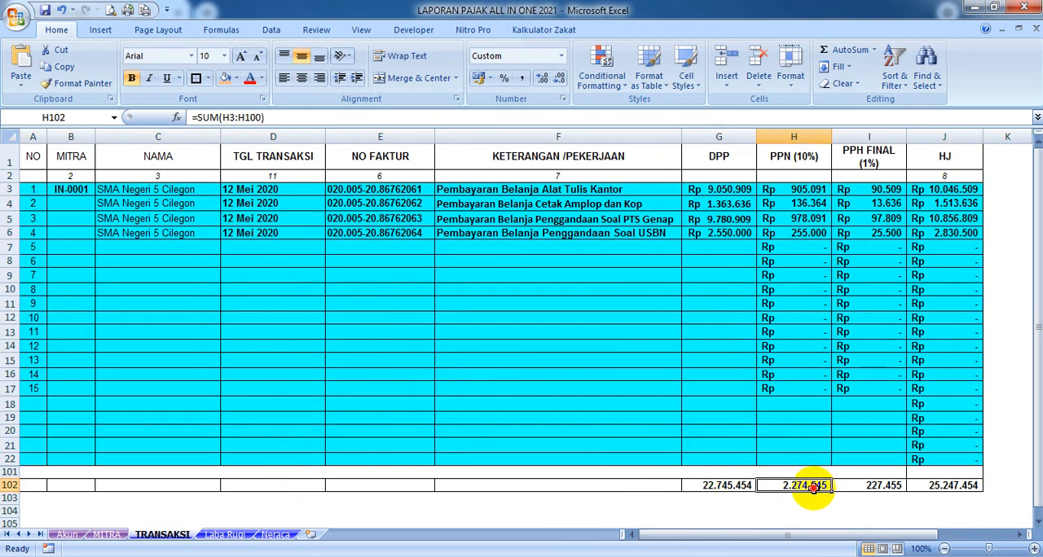
{"action": "left_click", "coordinate": [223, 535]}
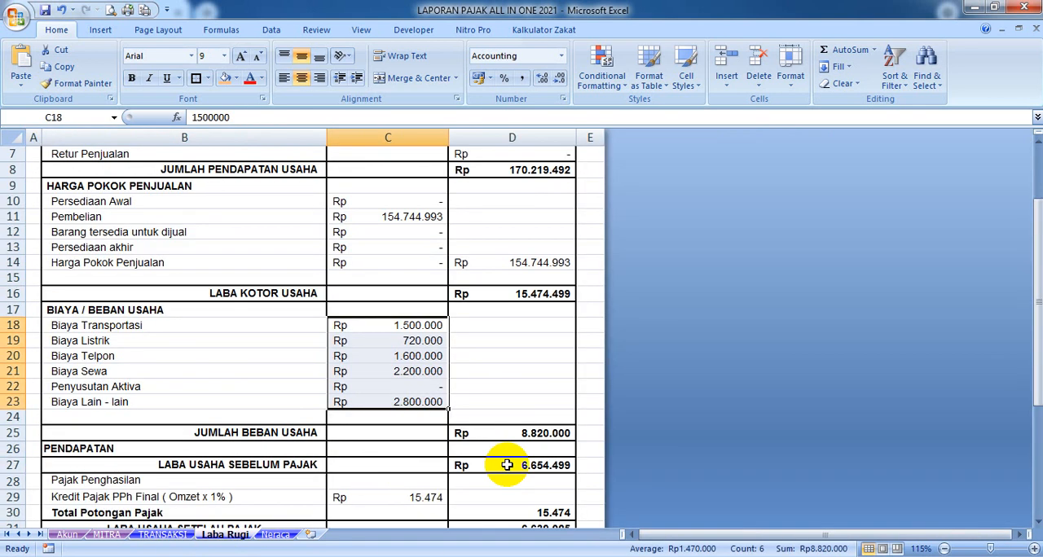
{"action": "left_click", "coordinate": [273, 534]}
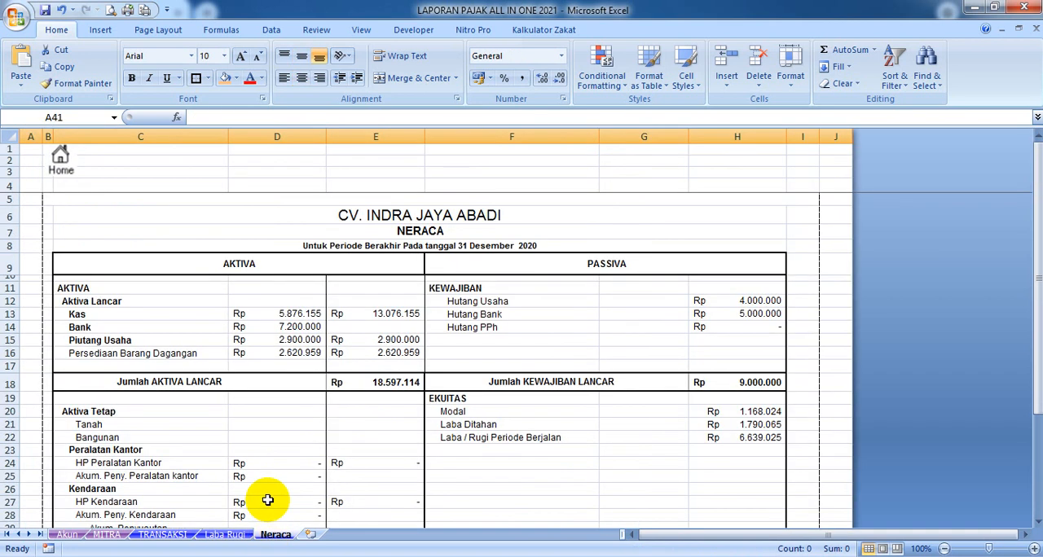